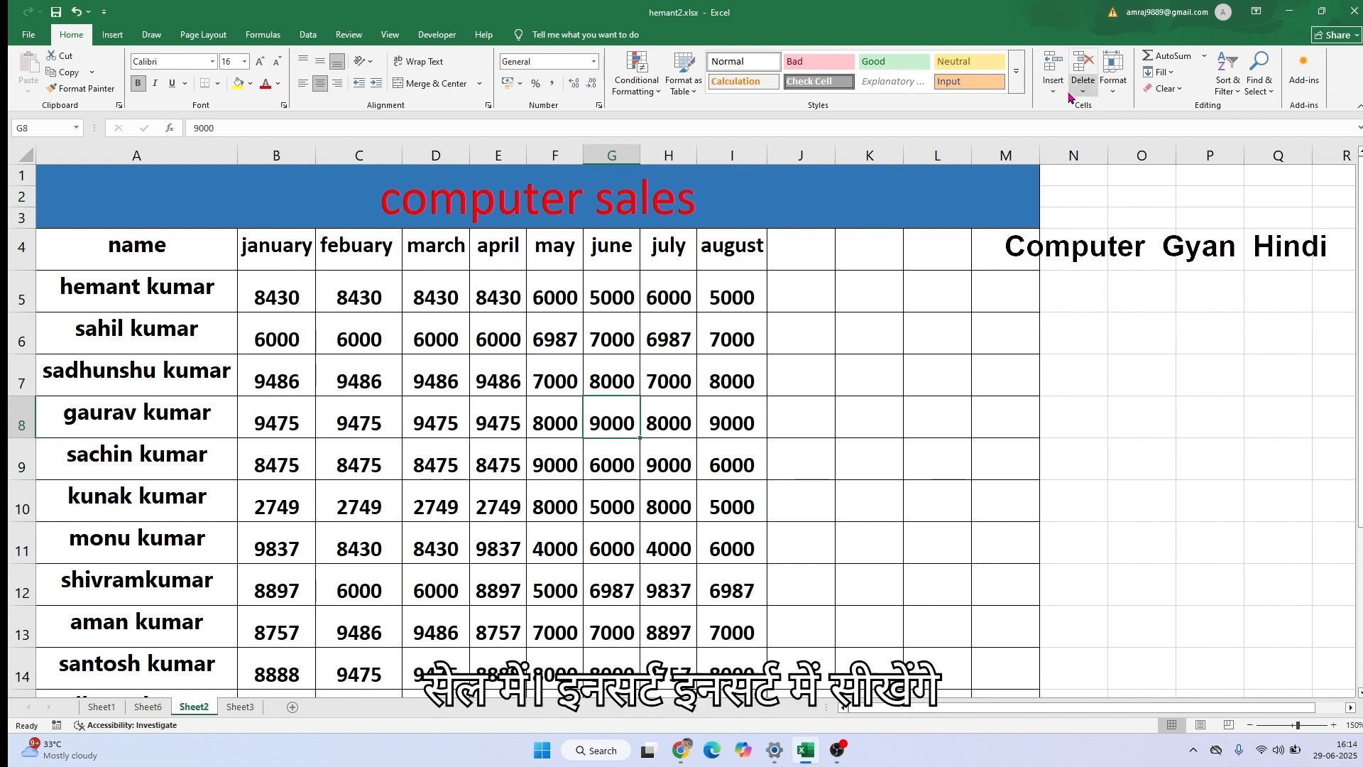
{"action": "left_click", "coordinate": [1063, 94]}
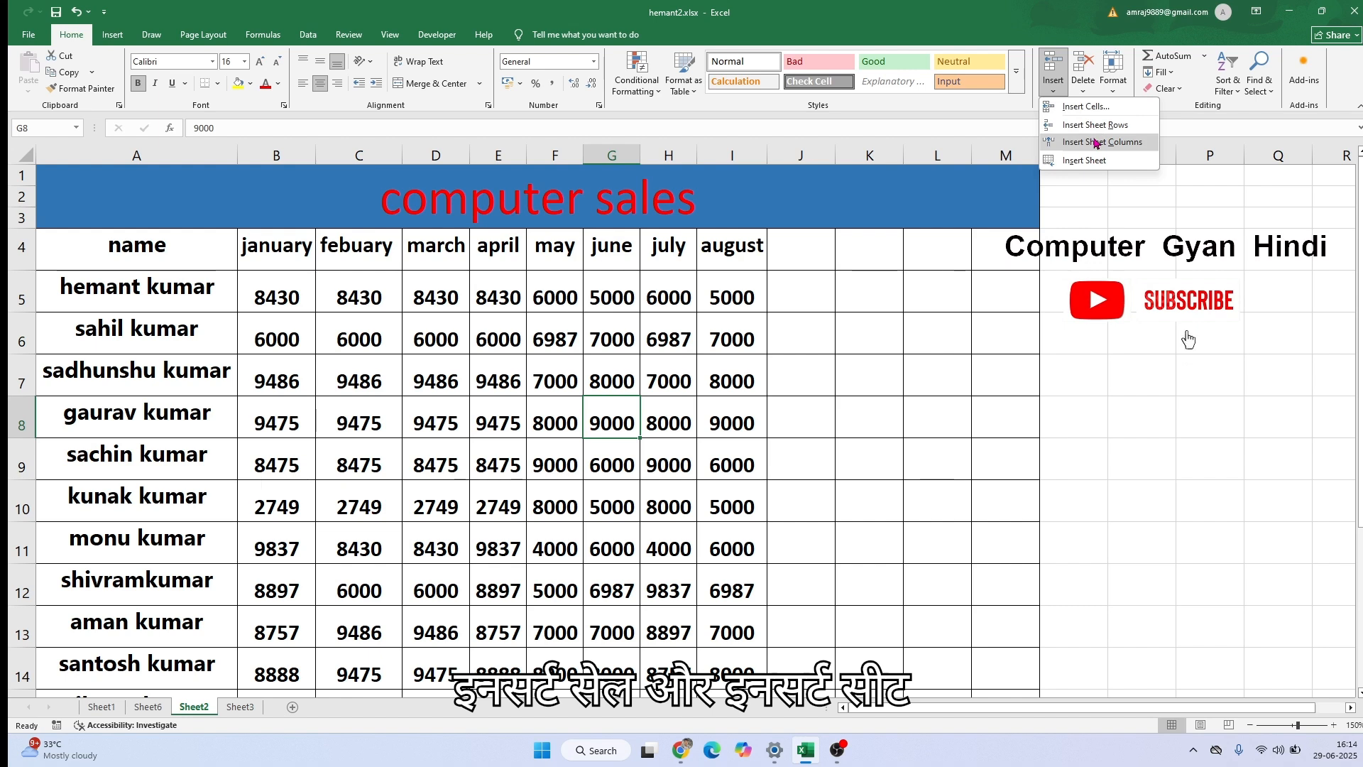
{"action": "left_click", "coordinate": [1109, 188]}
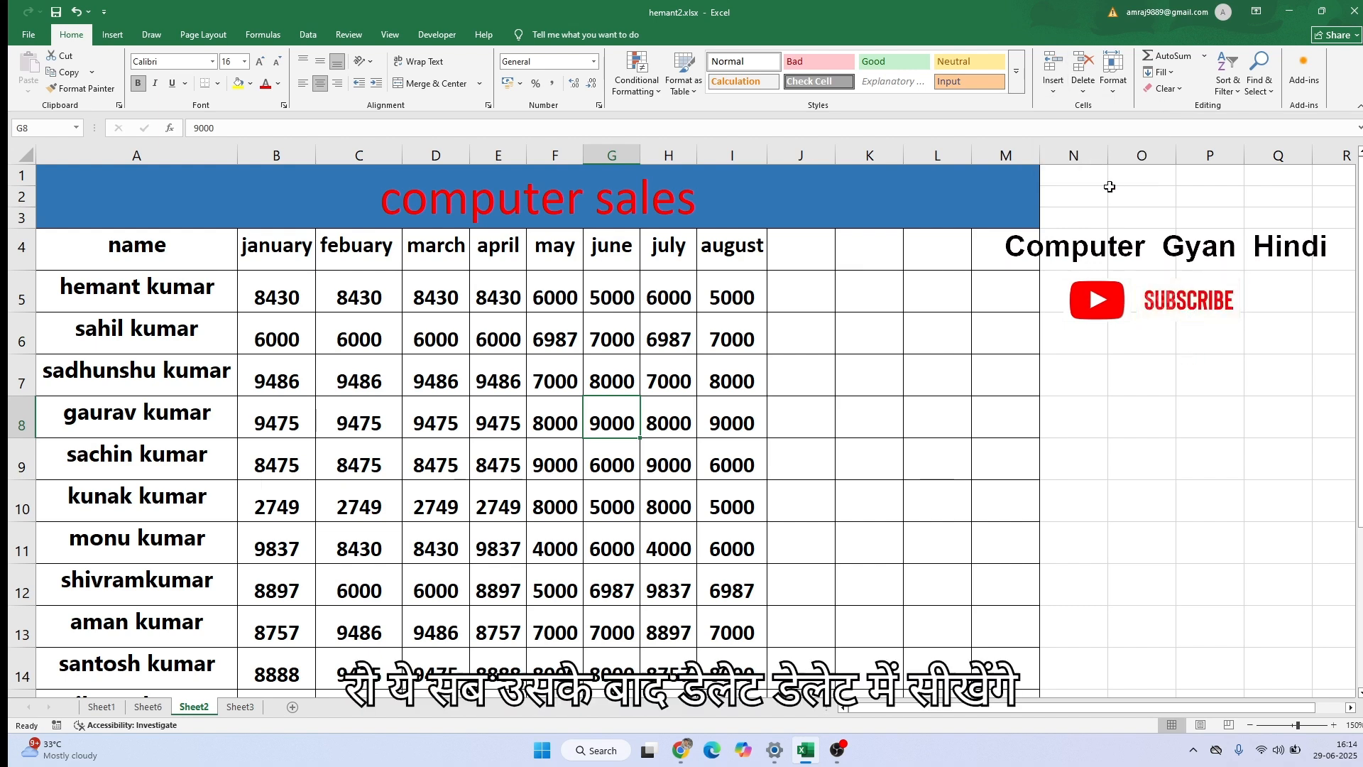
{"action": "left_click", "coordinate": [1085, 90]}
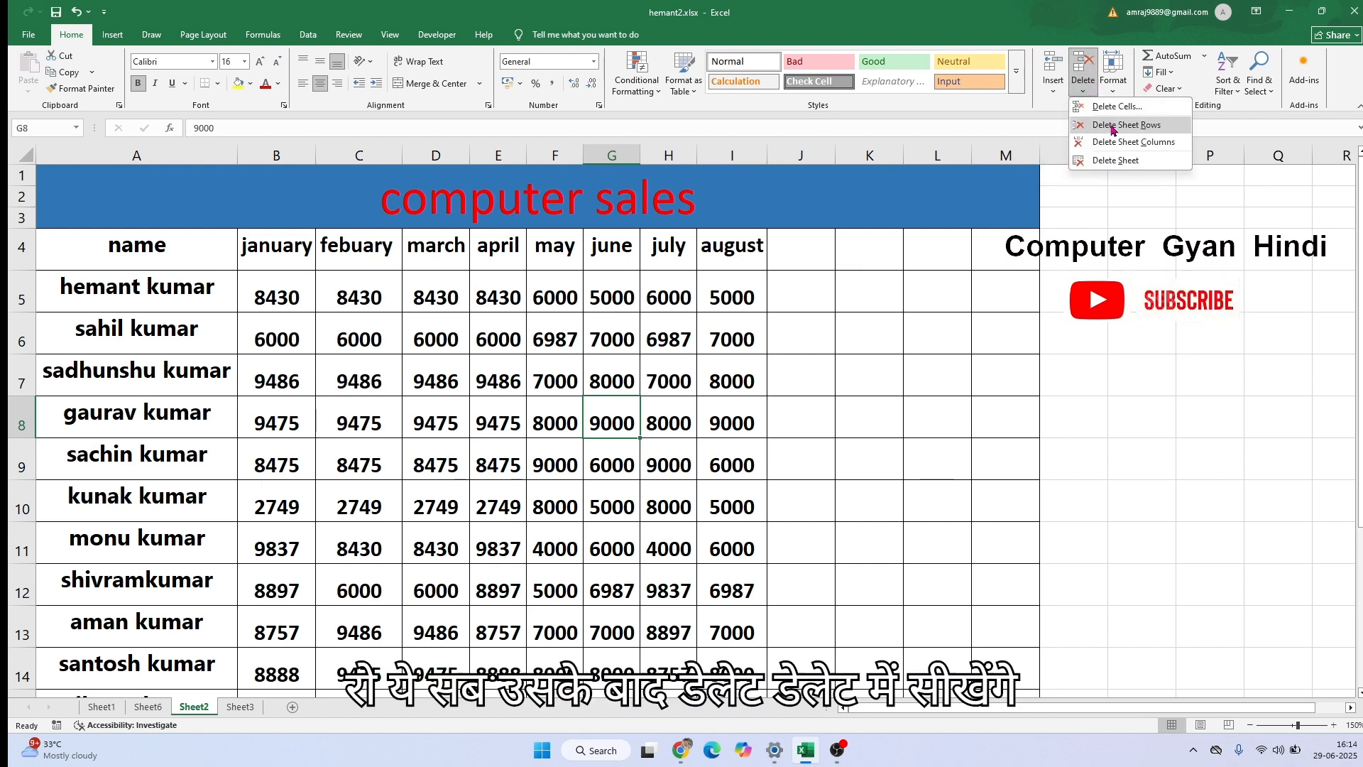
{"action": "left_click", "coordinate": [1113, 79]}
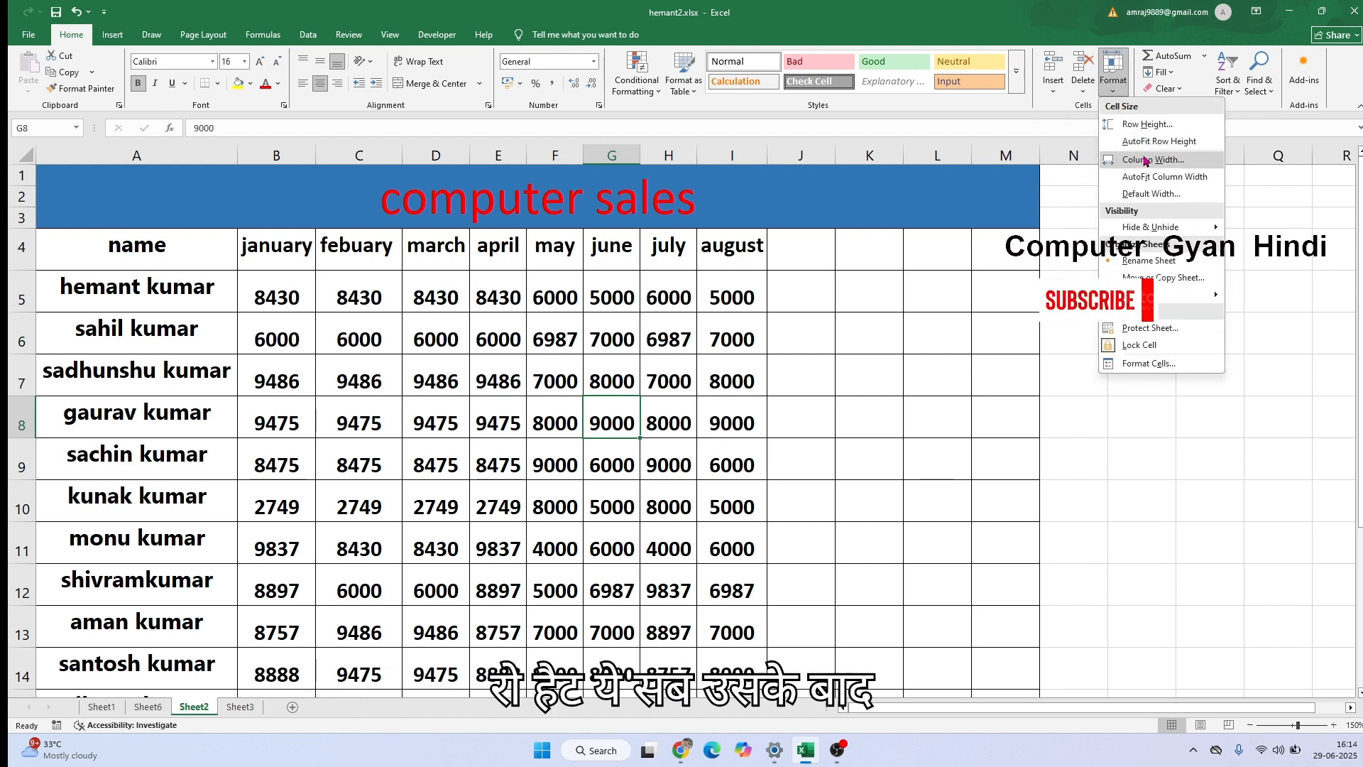
{"action": "left_click", "coordinate": [1083, 284]}
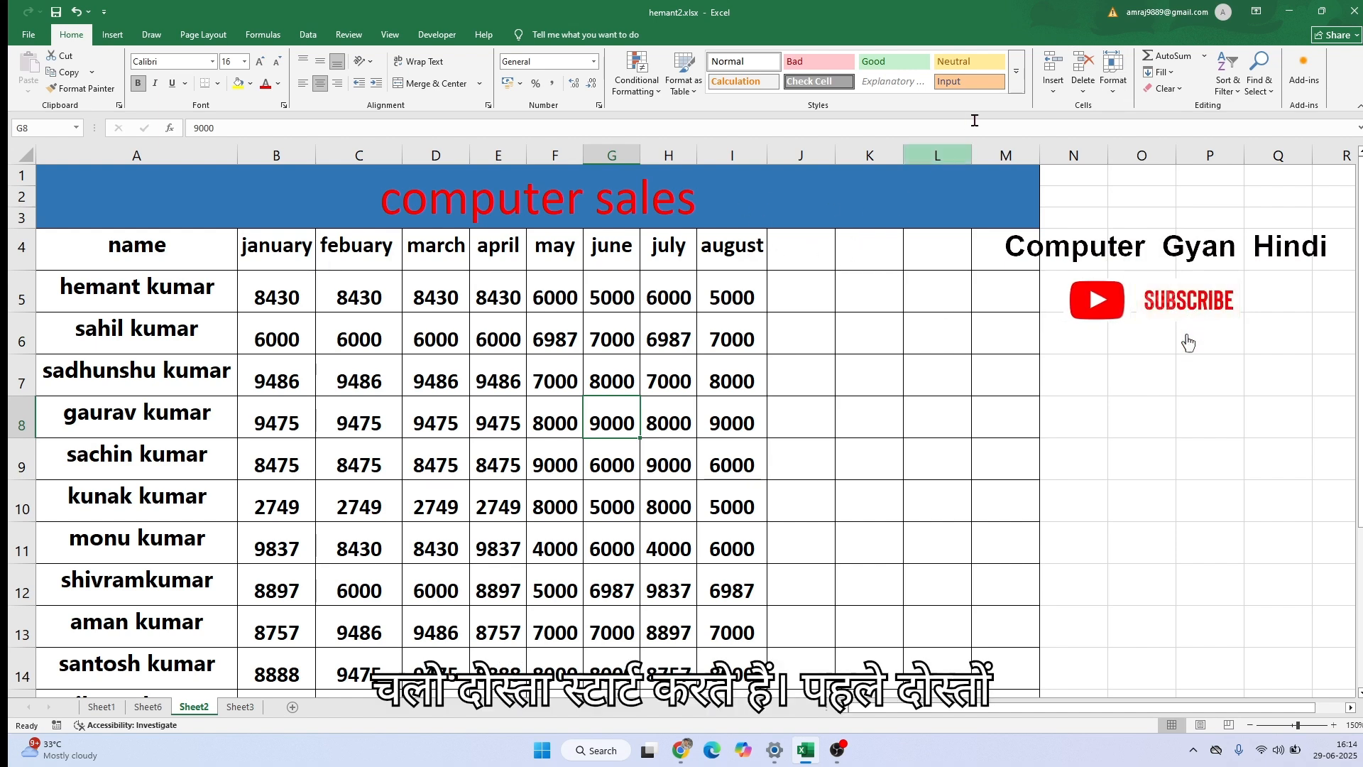
{"action": "left_click", "coordinate": [1054, 93]}
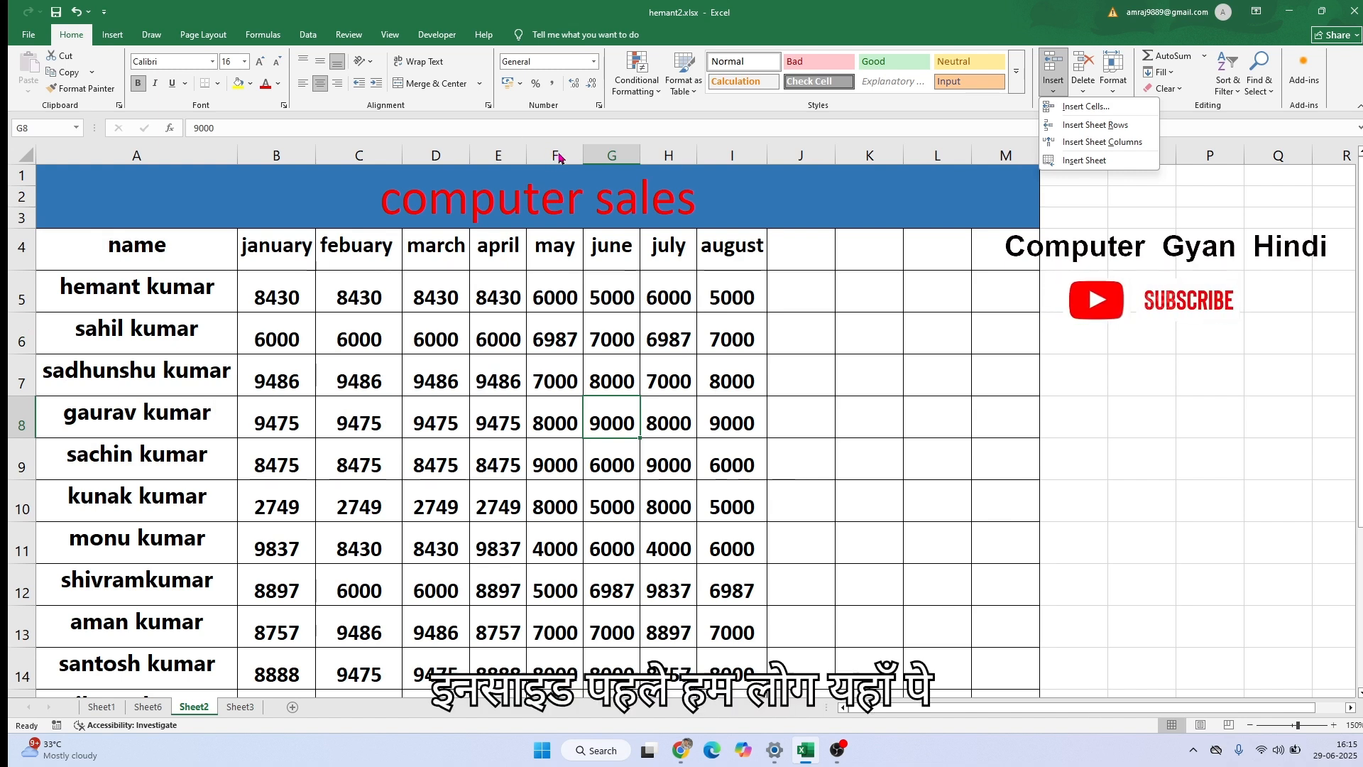
{"action": "key", "text": "Escape"}
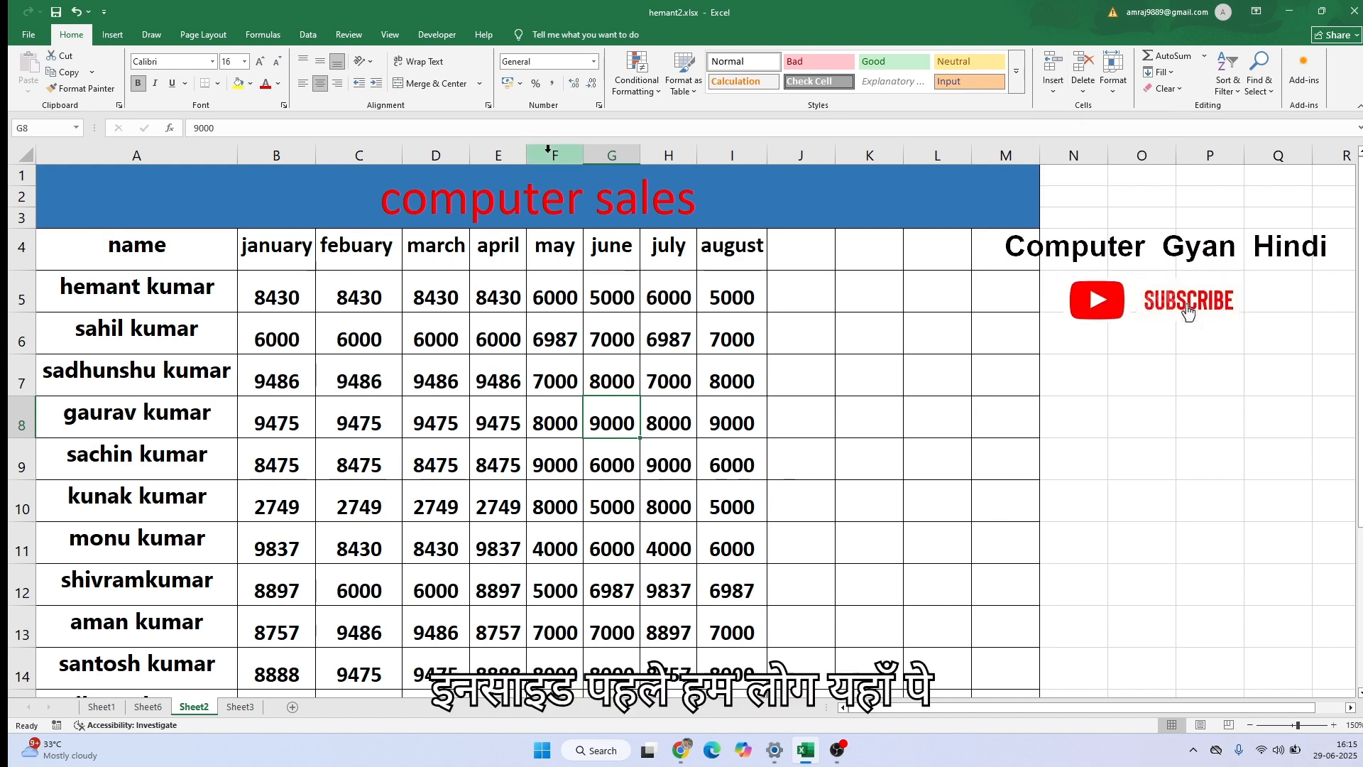
- Insert a blank sheet column before the May column, at column F of the sales table
{"action": "left_click", "coordinate": [549, 174]}
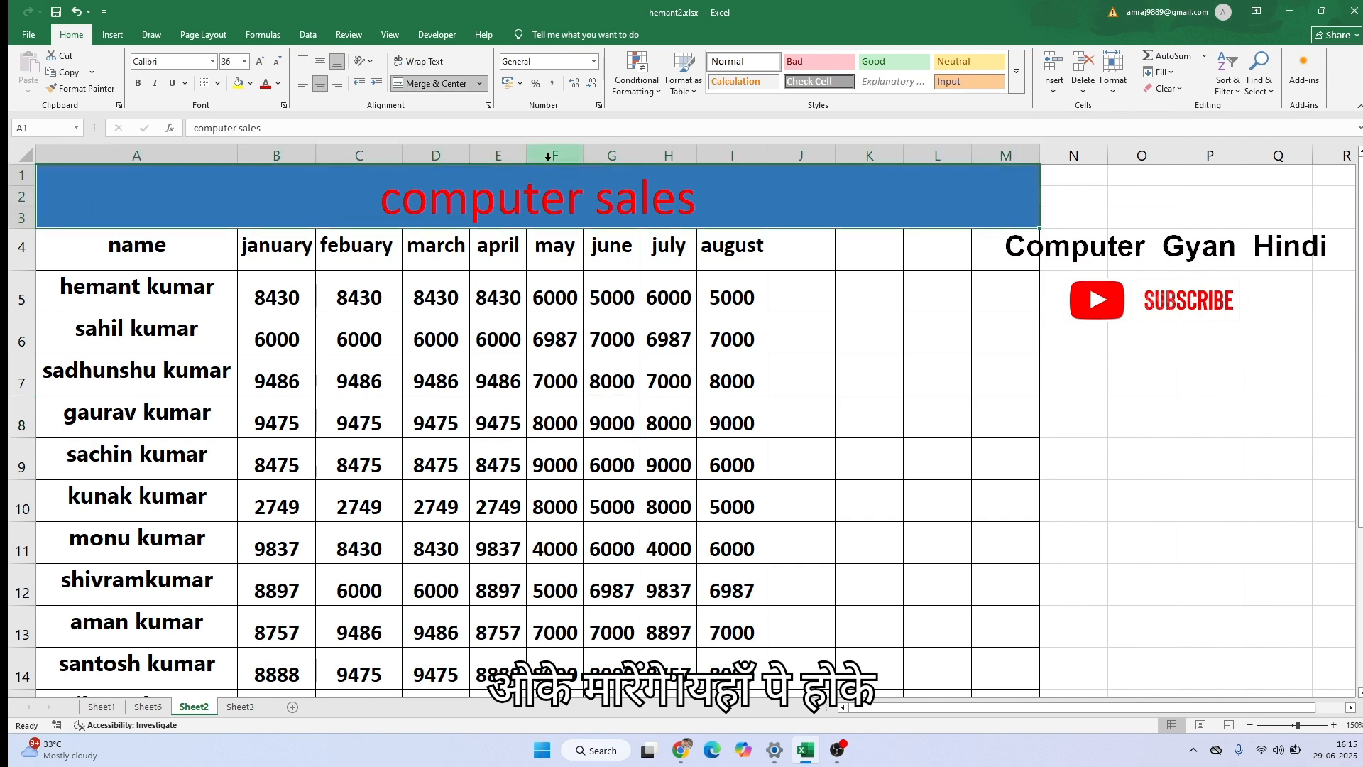
{"action": "left_click", "coordinate": [548, 156]}
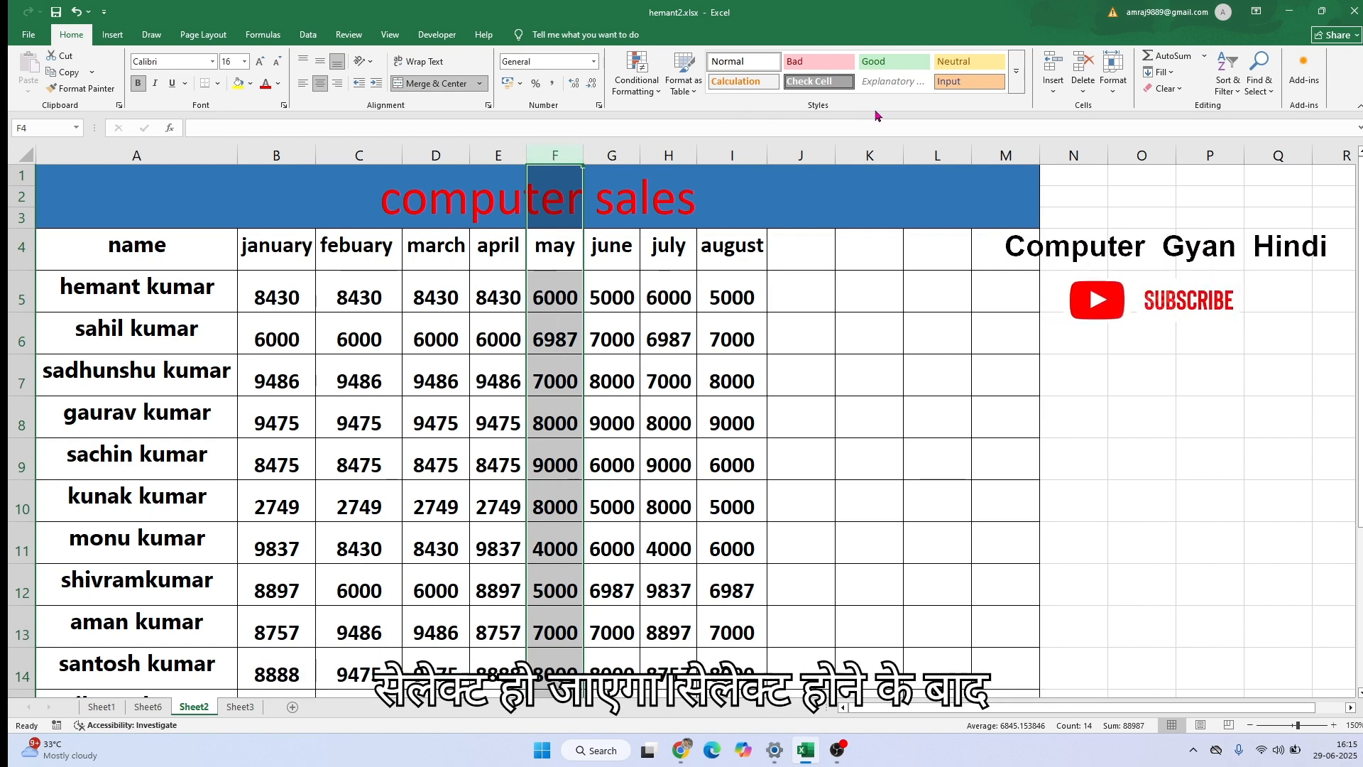
{"action": "left_click", "coordinate": [1052, 85]}
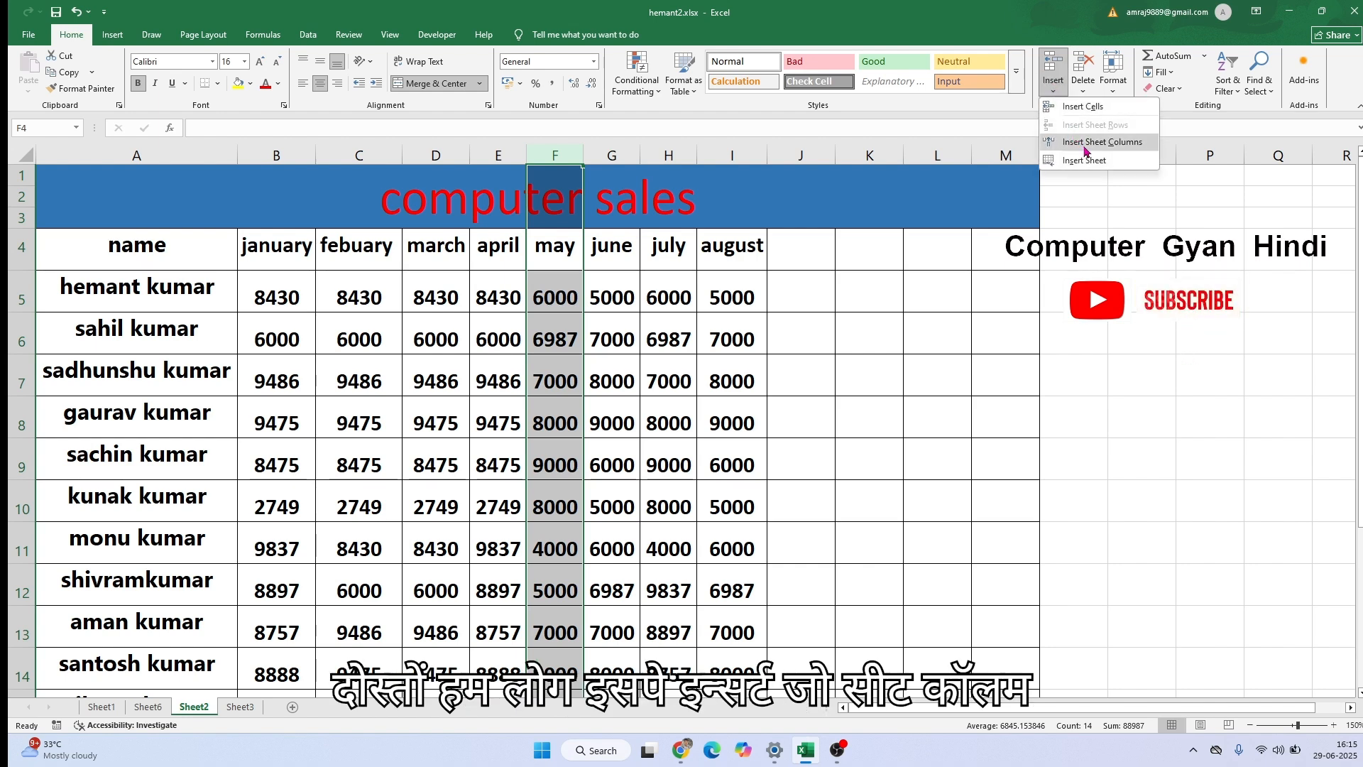
{"action": "left_click", "coordinate": [1084, 145]}
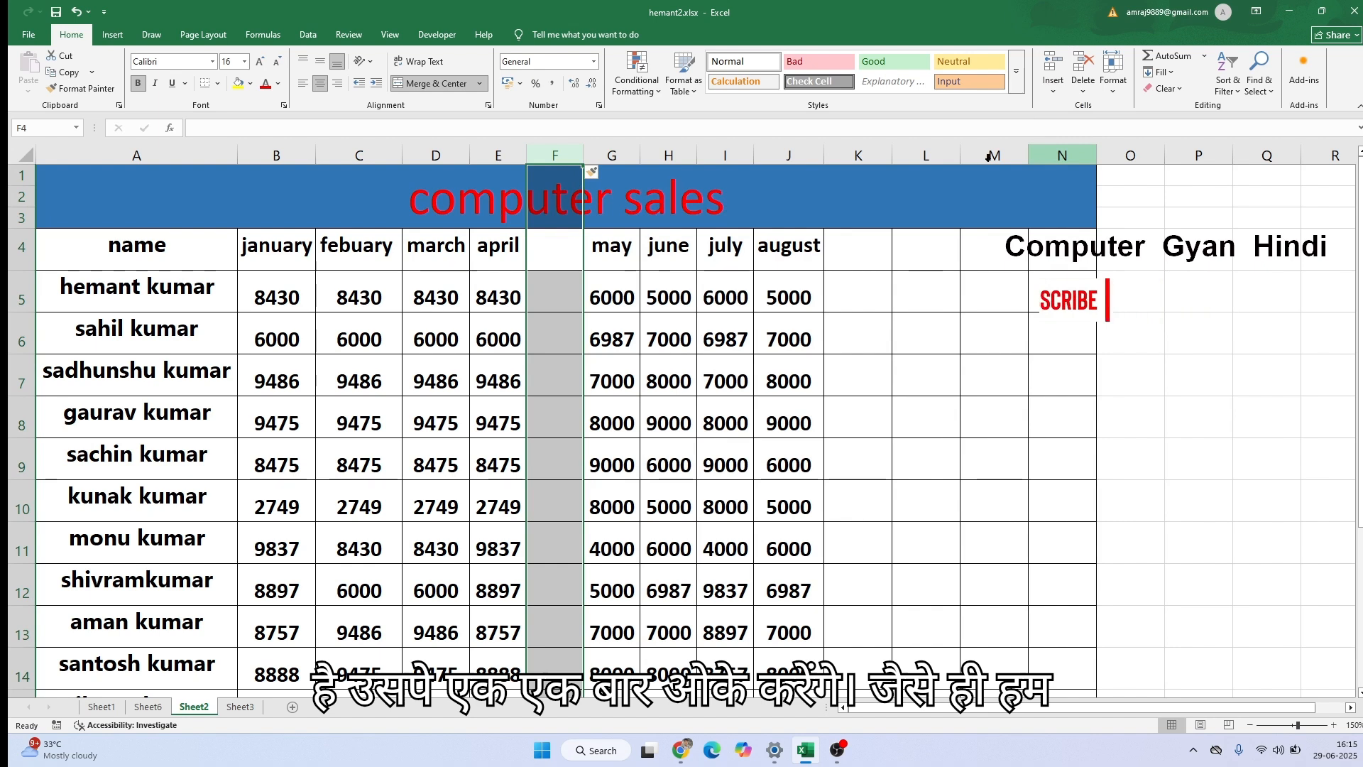
{"action": "left_click", "coordinate": [703, 334]}
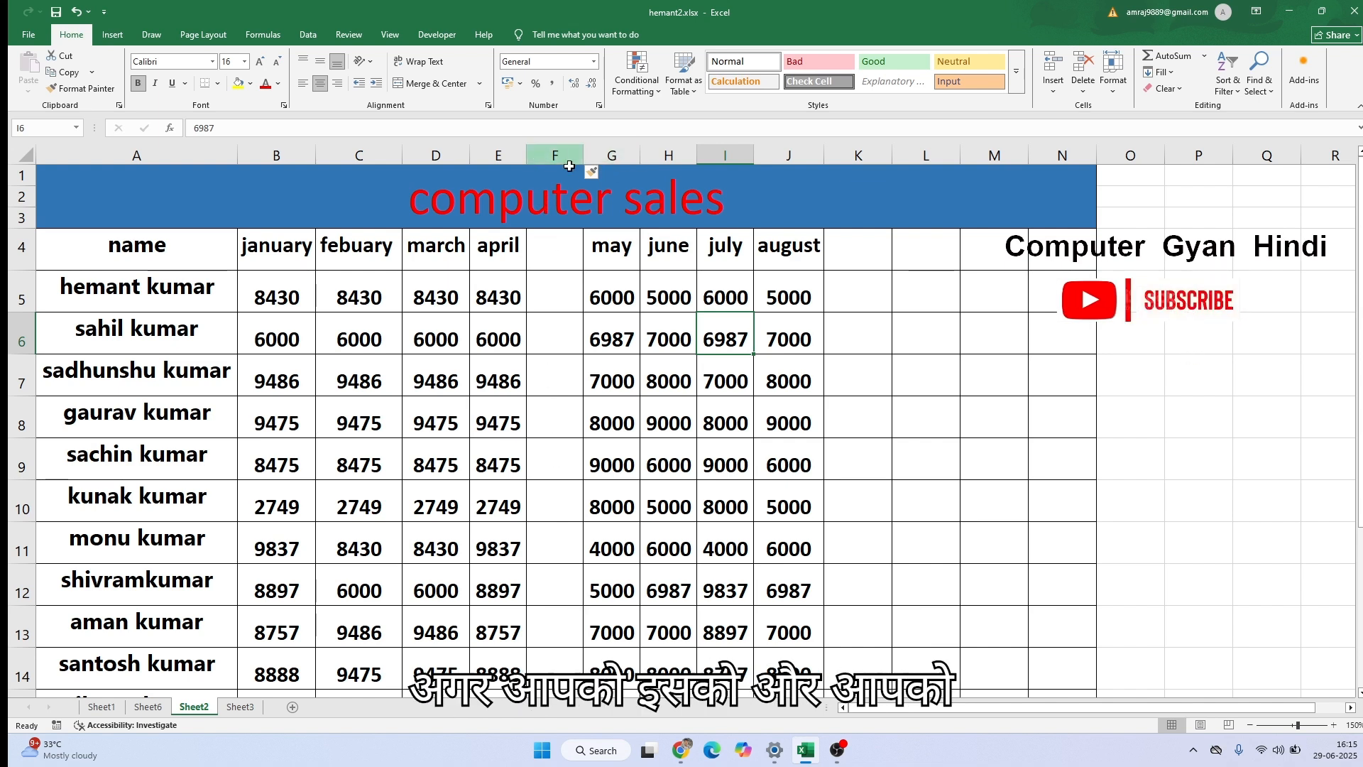
- Insert a blank sheet row above row 9 of the sales table
{"action": "left_click", "coordinate": [23, 467]}
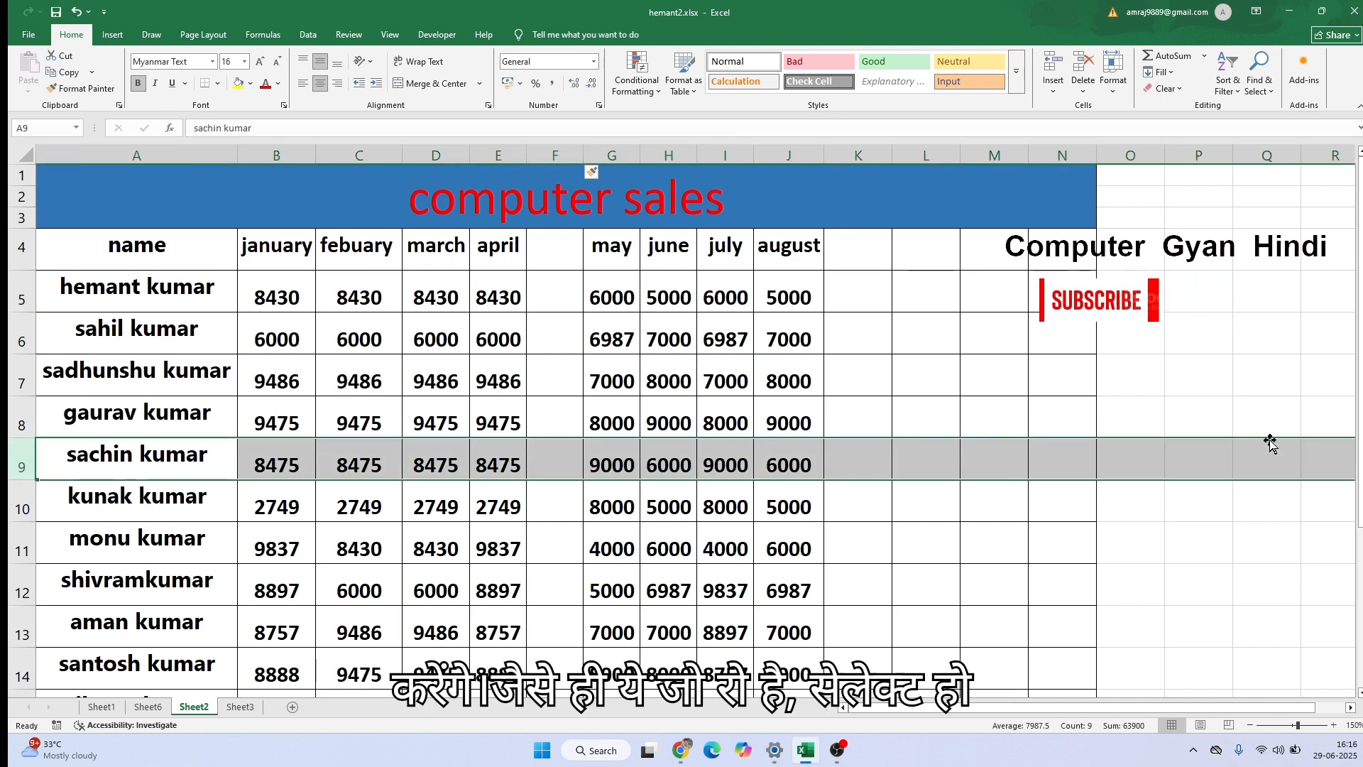
{"action": "left_click", "coordinate": [1054, 89]}
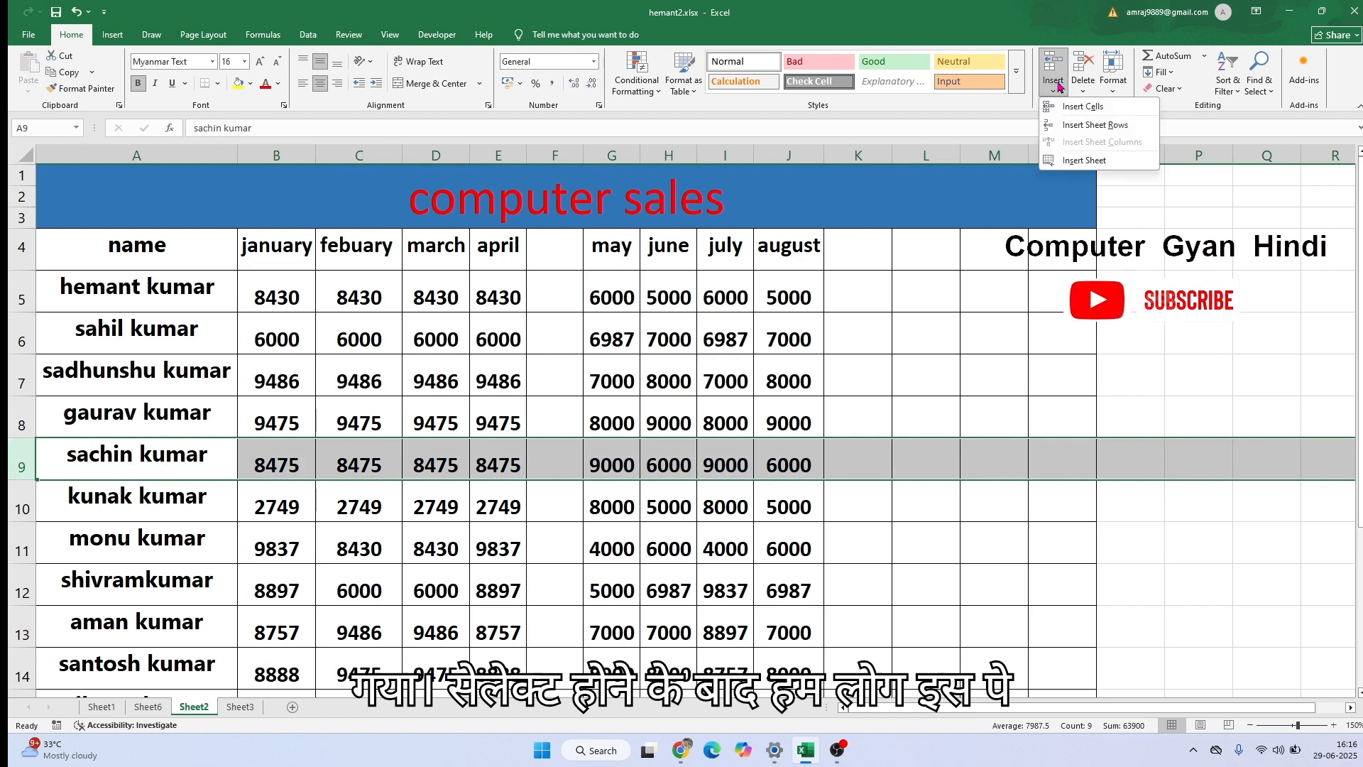
{"action": "left_click", "coordinate": [1096, 125]}
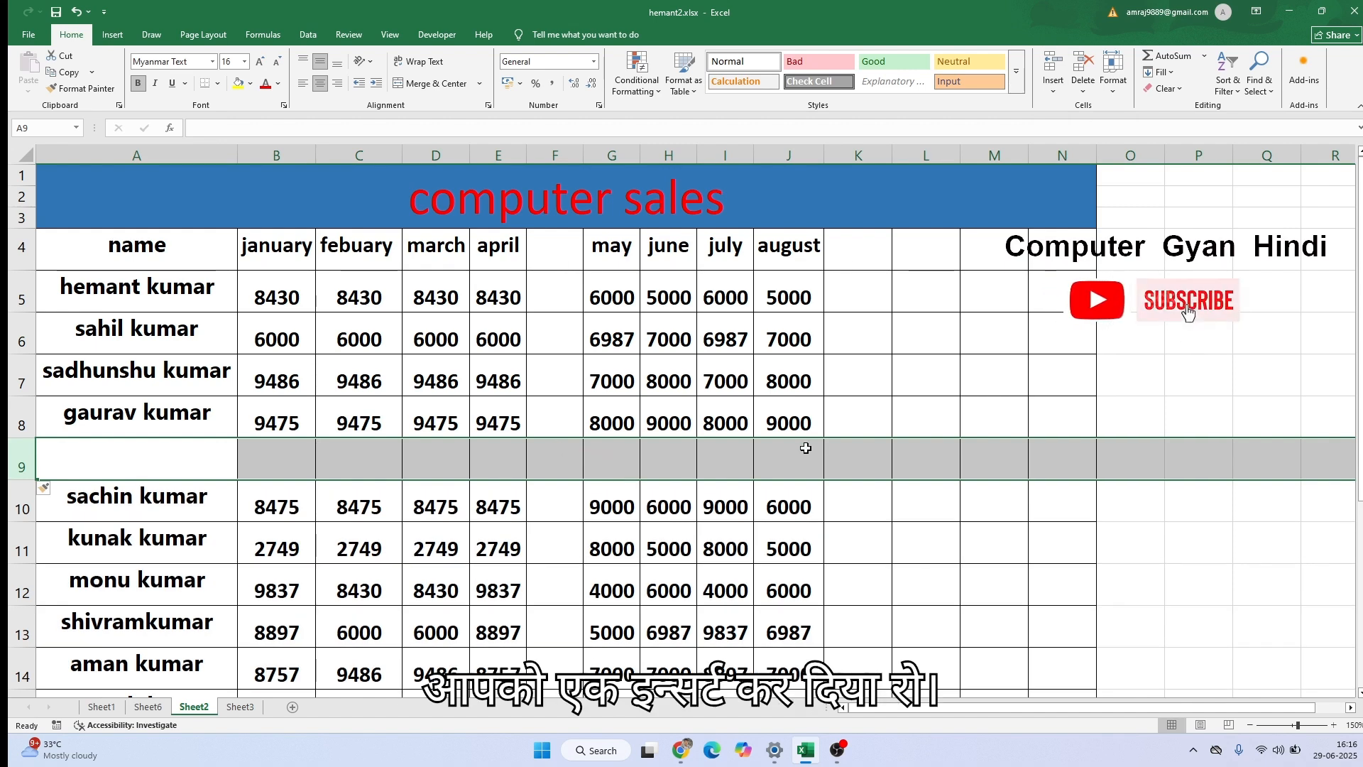
{"action": "left_click", "coordinate": [859, 498]}
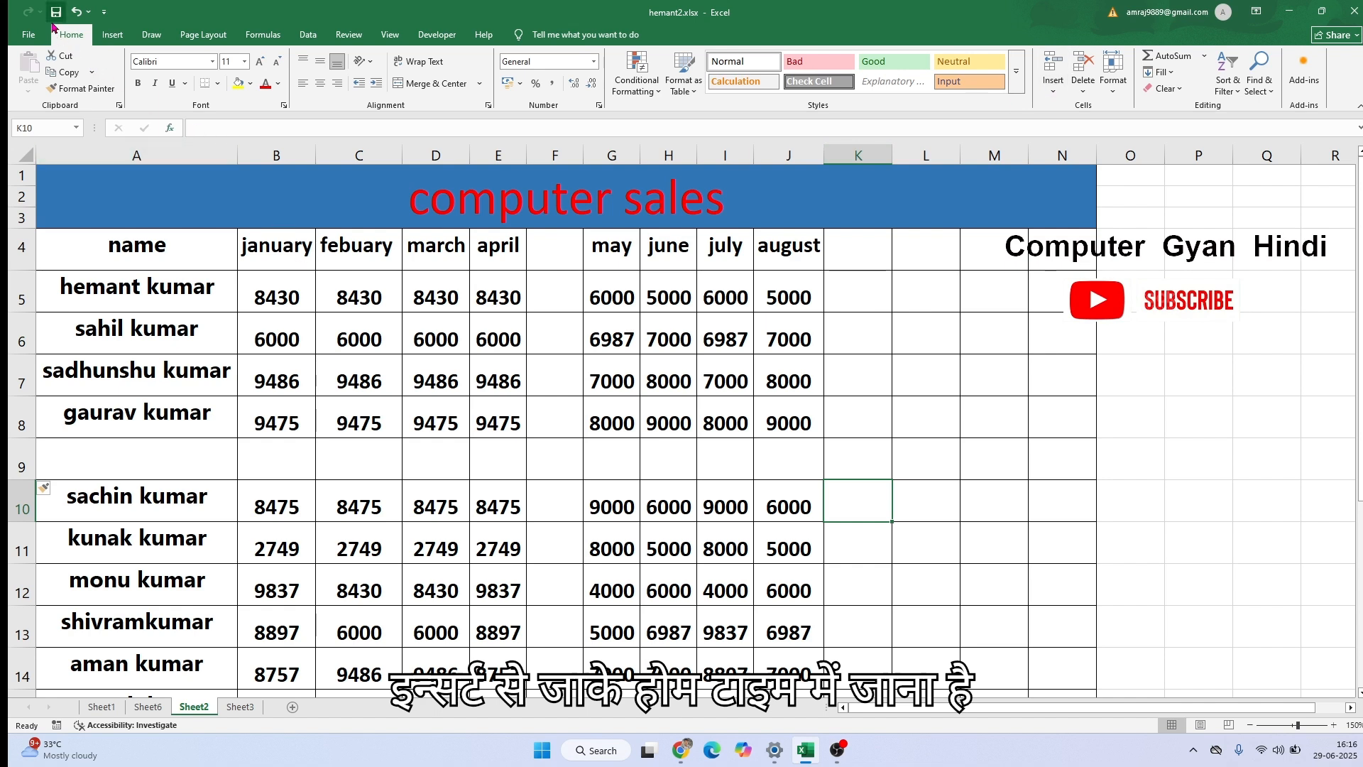
{"action": "left_click", "coordinate": [1057, 99]}
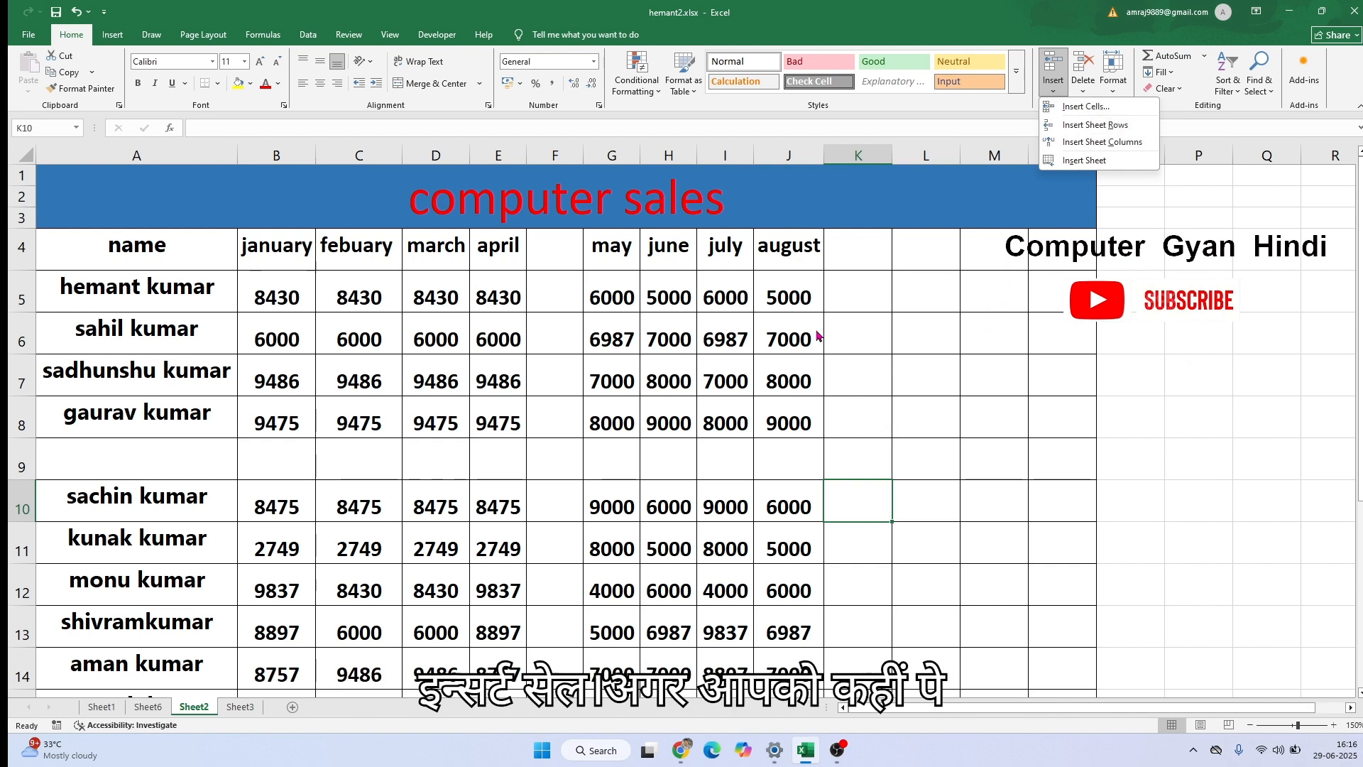
{"action": "left_click", "coordinate": [438, 381]}
{"action": "left_click", "coordinate": [437, 377]}
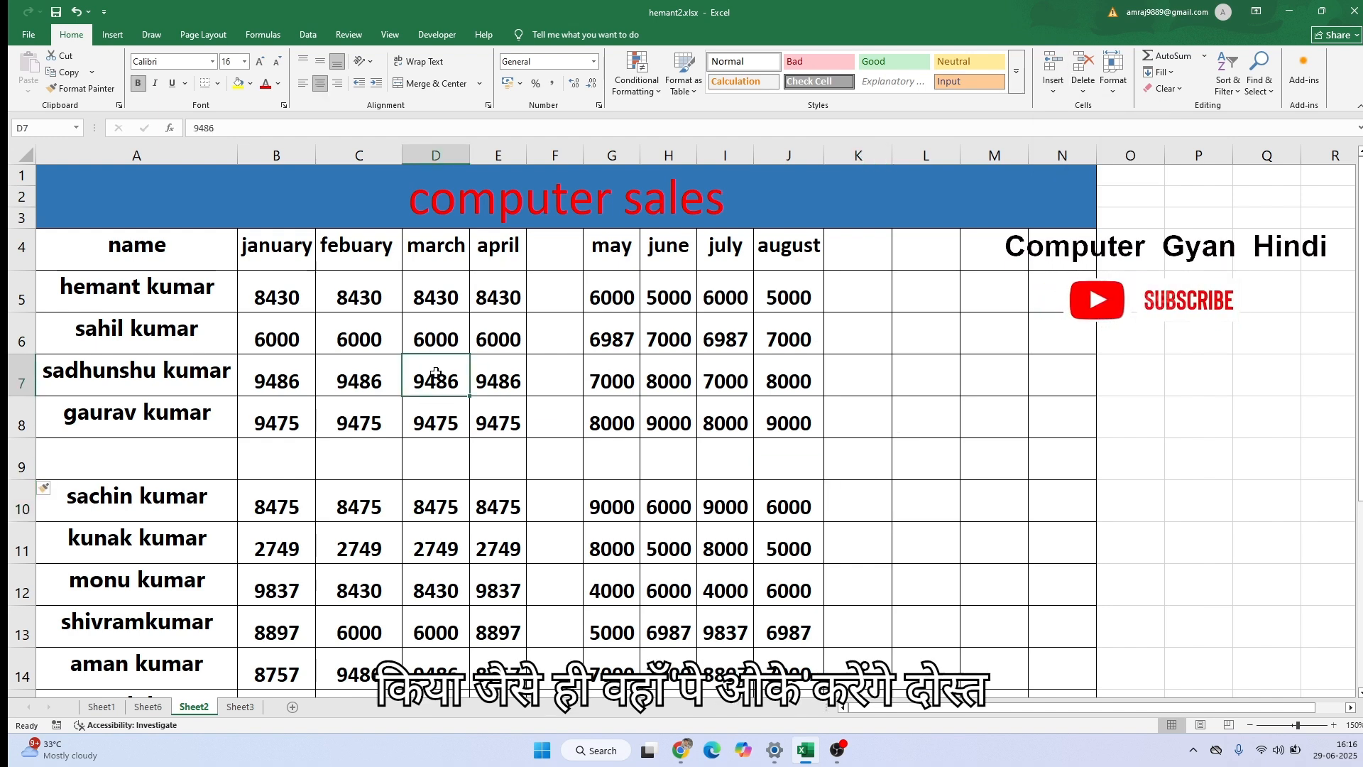
{"action": "left_click", "coordinate": [1065, 81]}
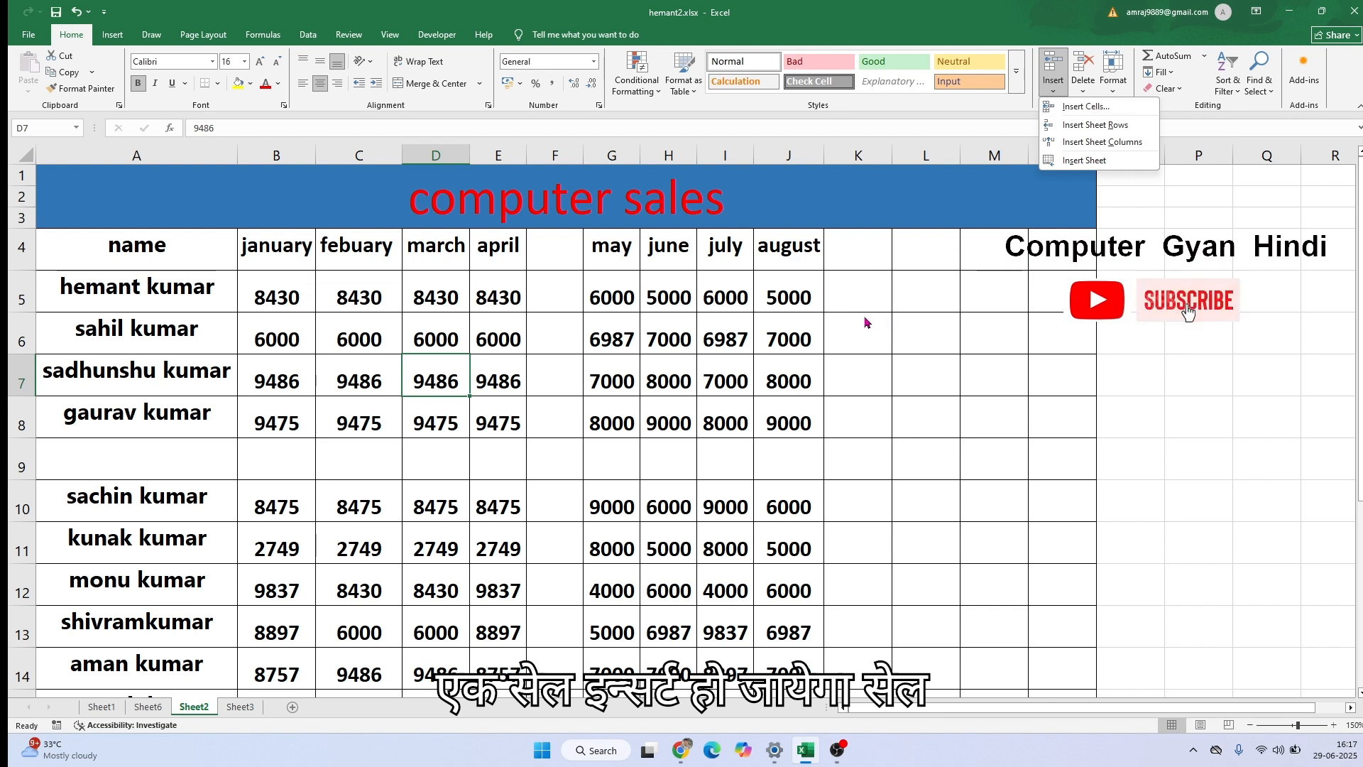
{"action": "left_click", "coordinate": [695, 352]}
{"action": "left_click", "coordinate": [745, 316]}
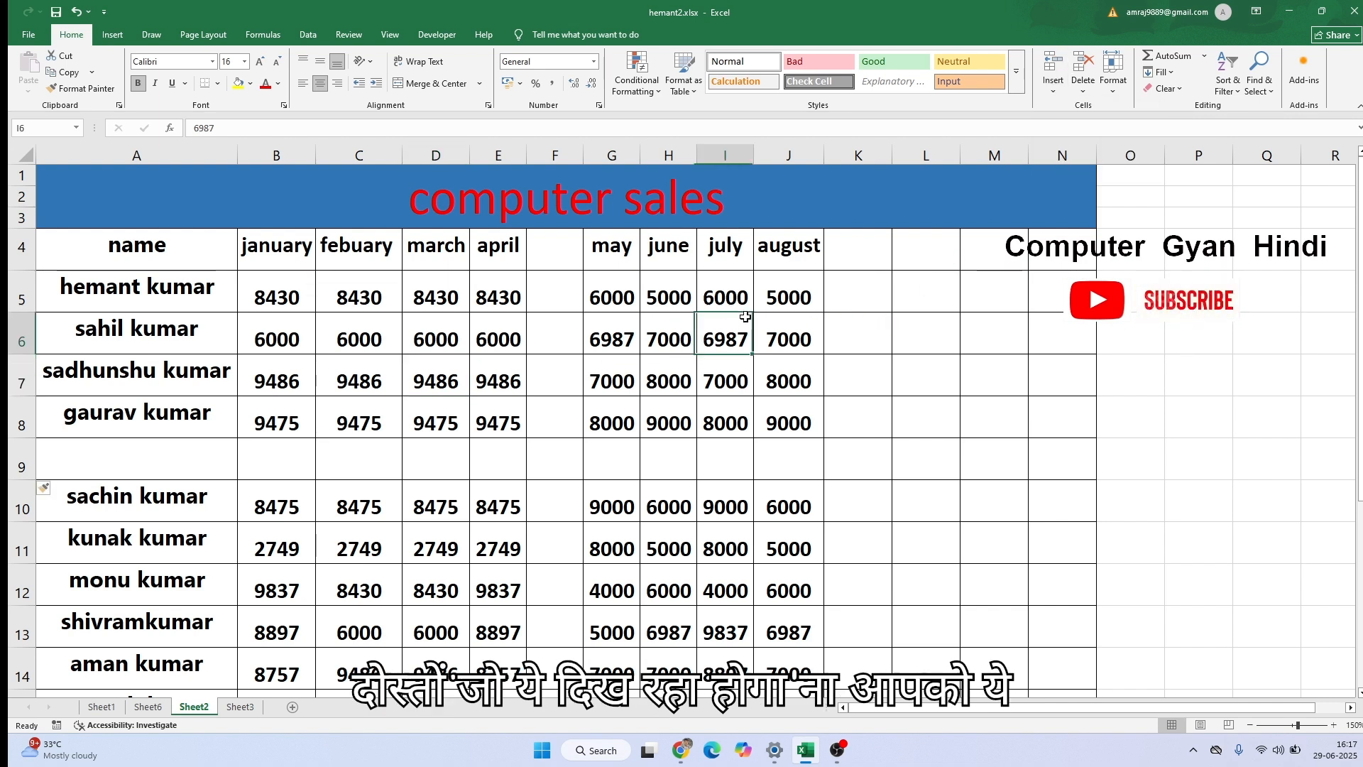
{"action": "left_click", "coordinate": [795, 294]}
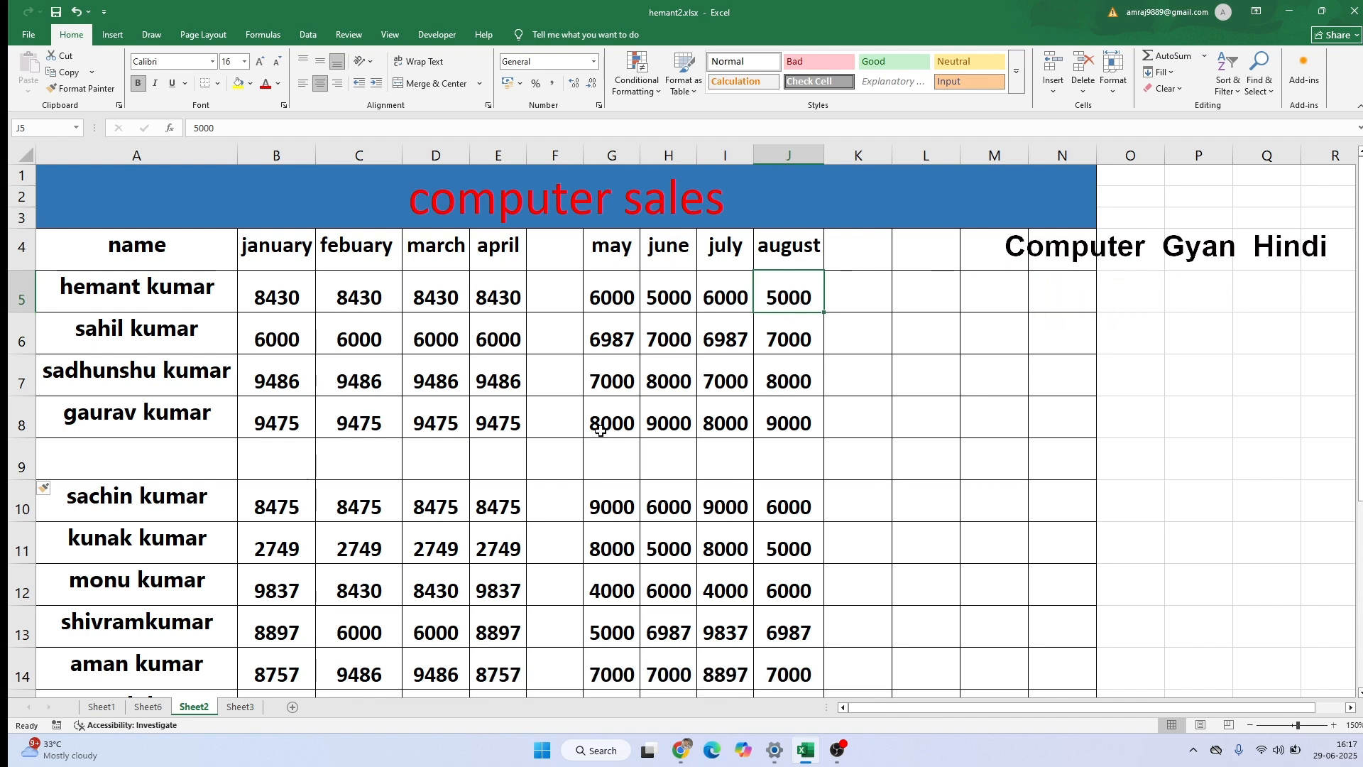
- Insert a blank cell at D7 in the March column with the Shift cells down option
{"action": "left_click", "coordinate": [437, 386]}
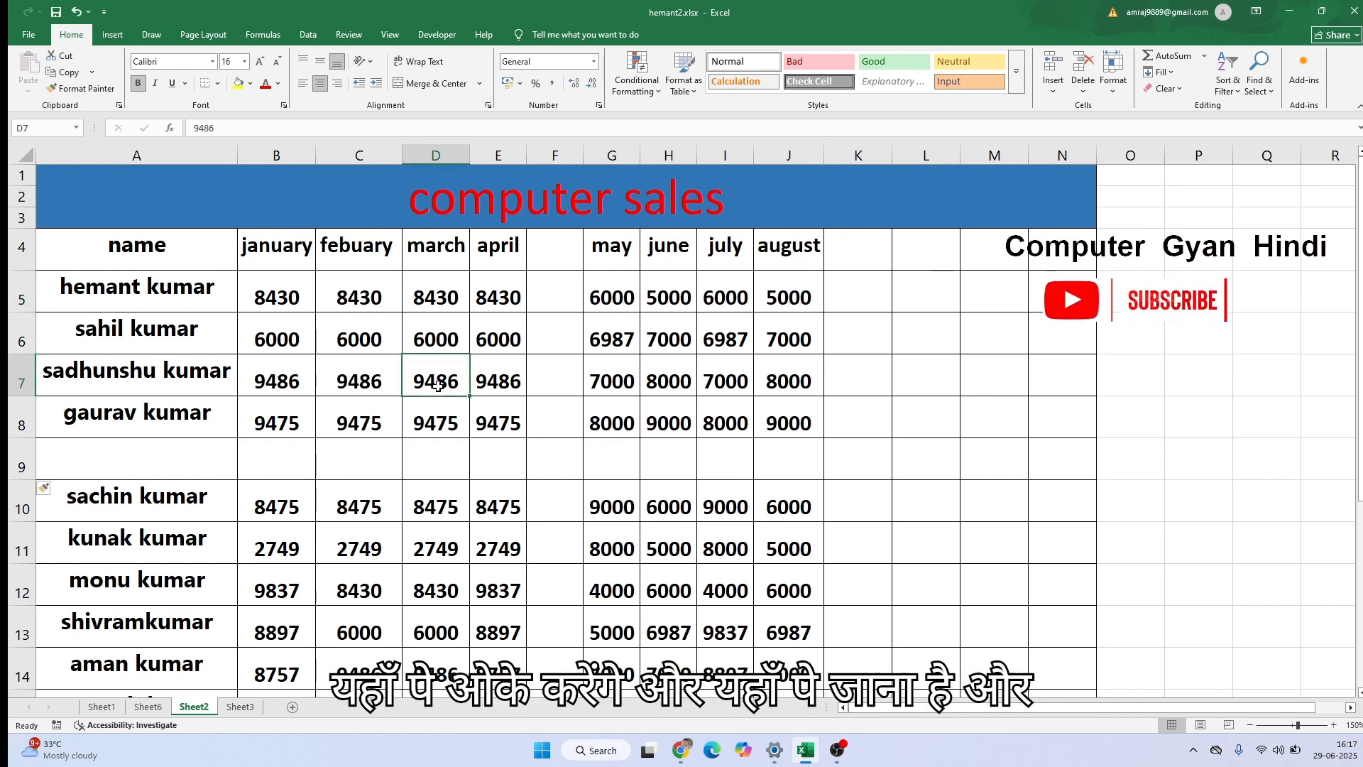
{"action": "left_click", "coordinate": [1051, 84]}
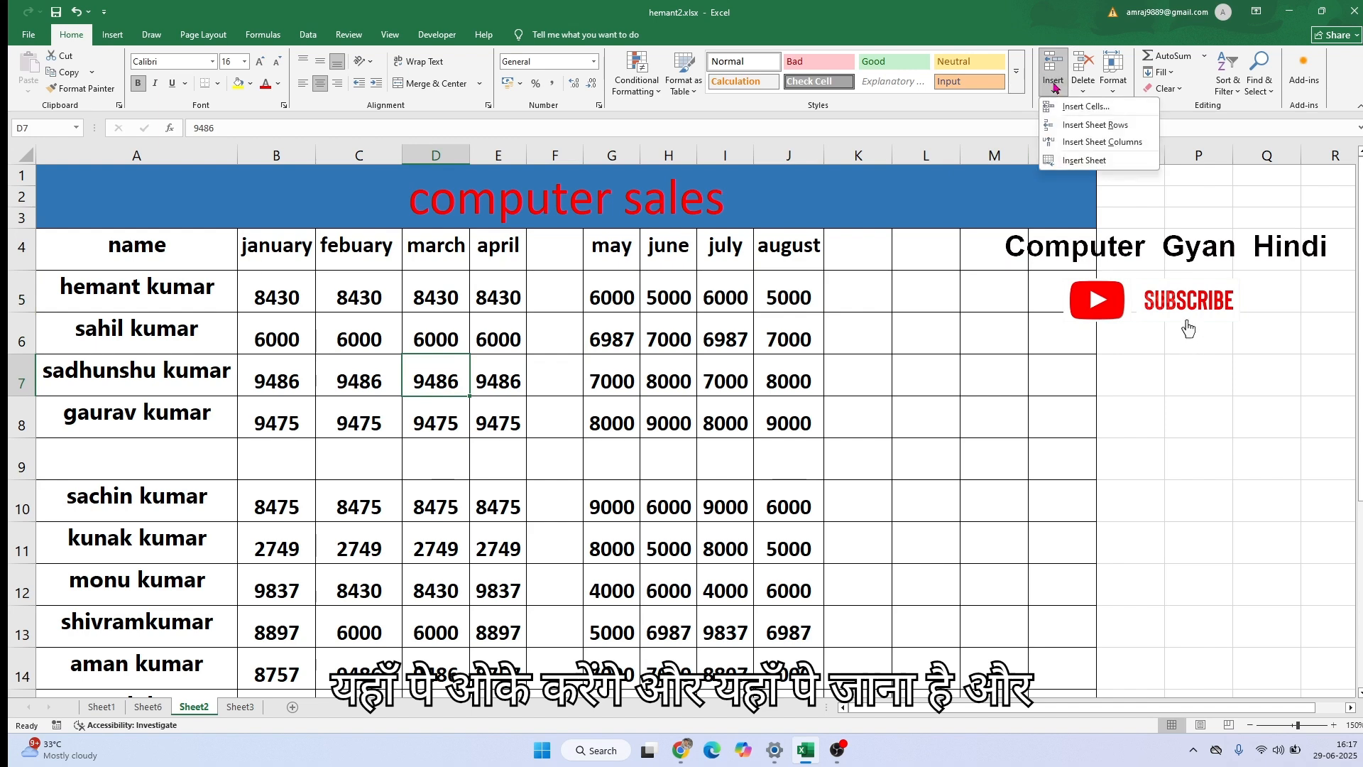
{"action": "left_click", "coordinate": [1083, 106]}
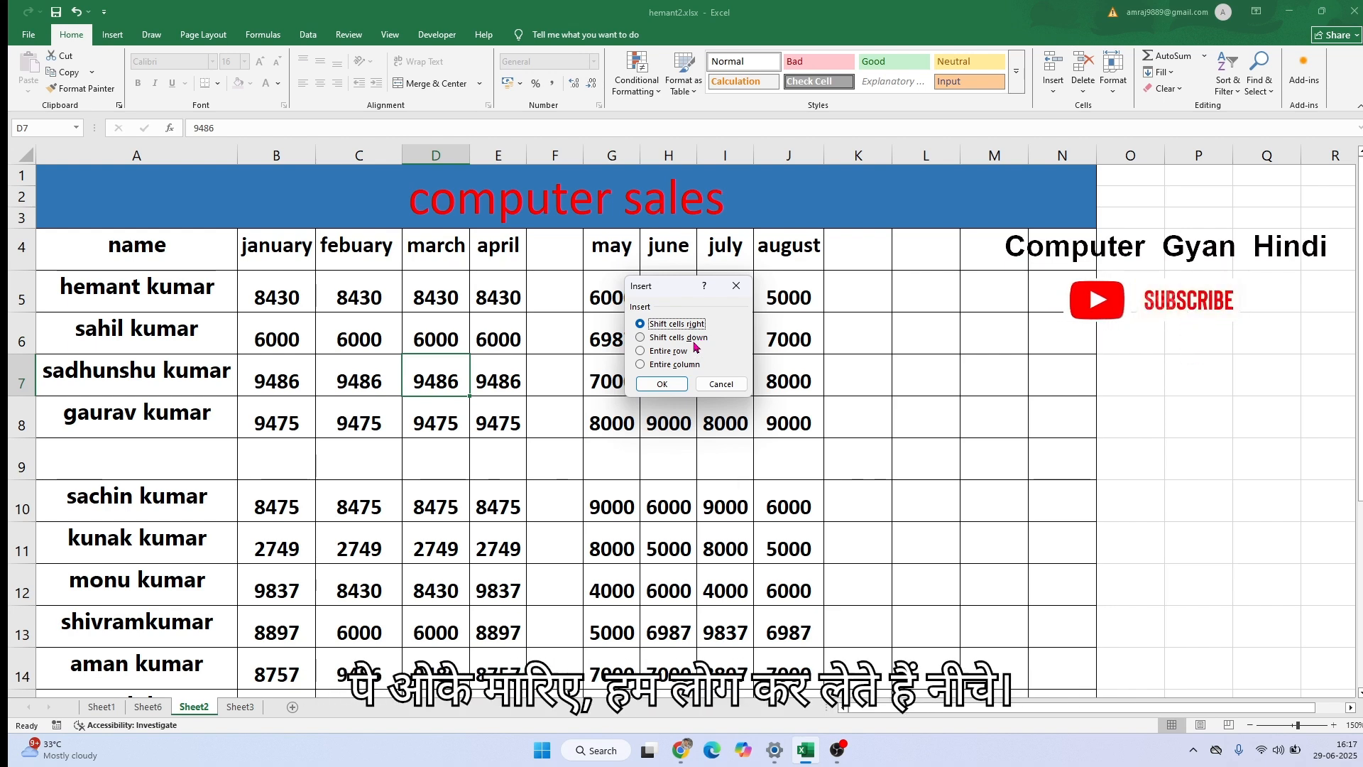
{"action": "left_click", "coordinate": [658, 338]}
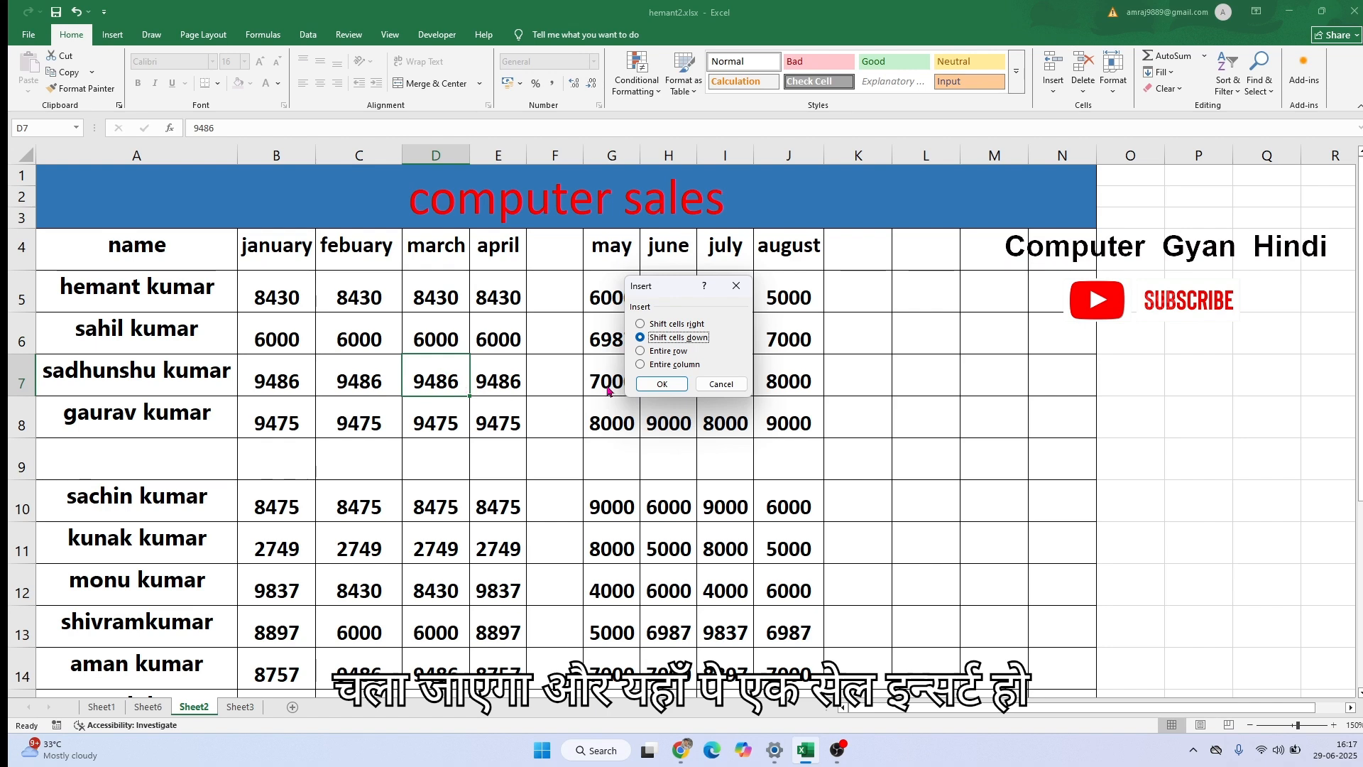
{"action": "left_click", "coordinate": [654, 383]}
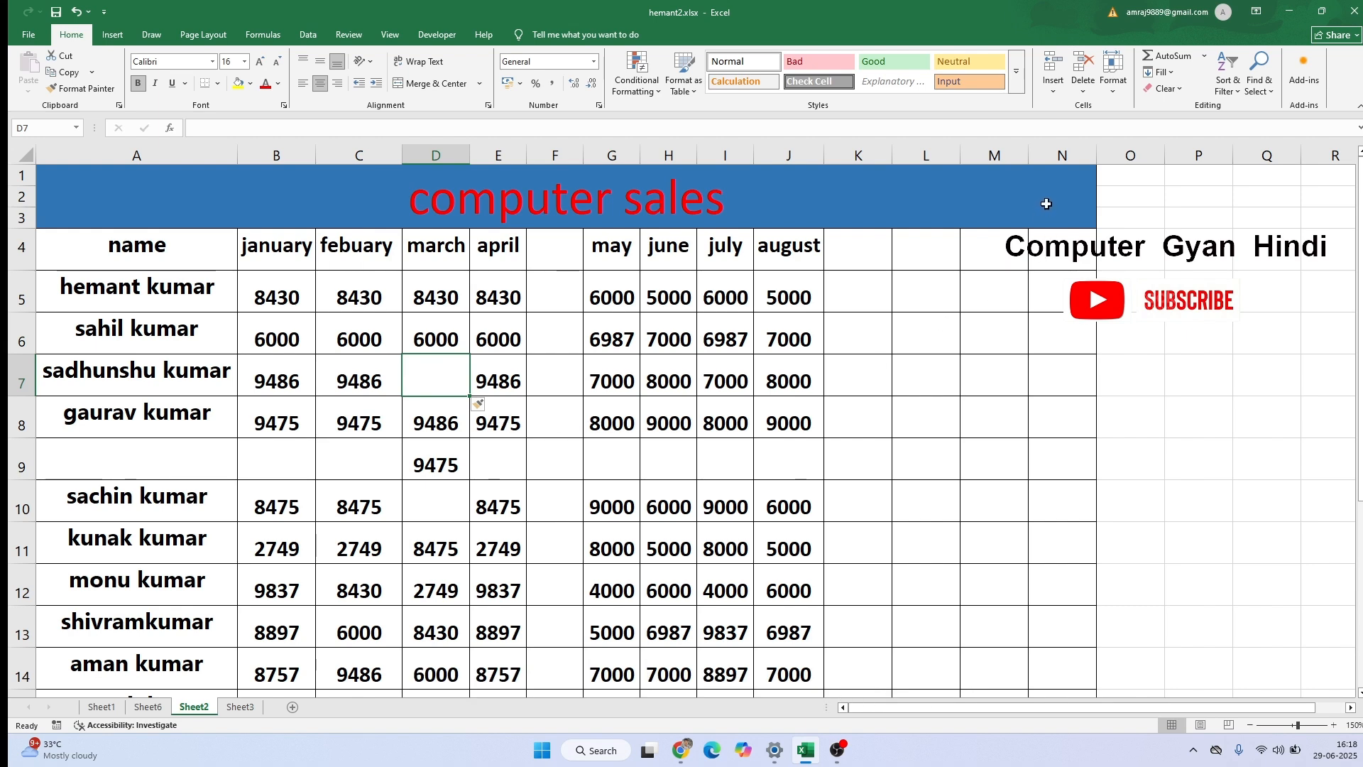
- Insert a new blank worksheet before Sheet2
{"action": "left_click", "coordinate": [1060, 95]}
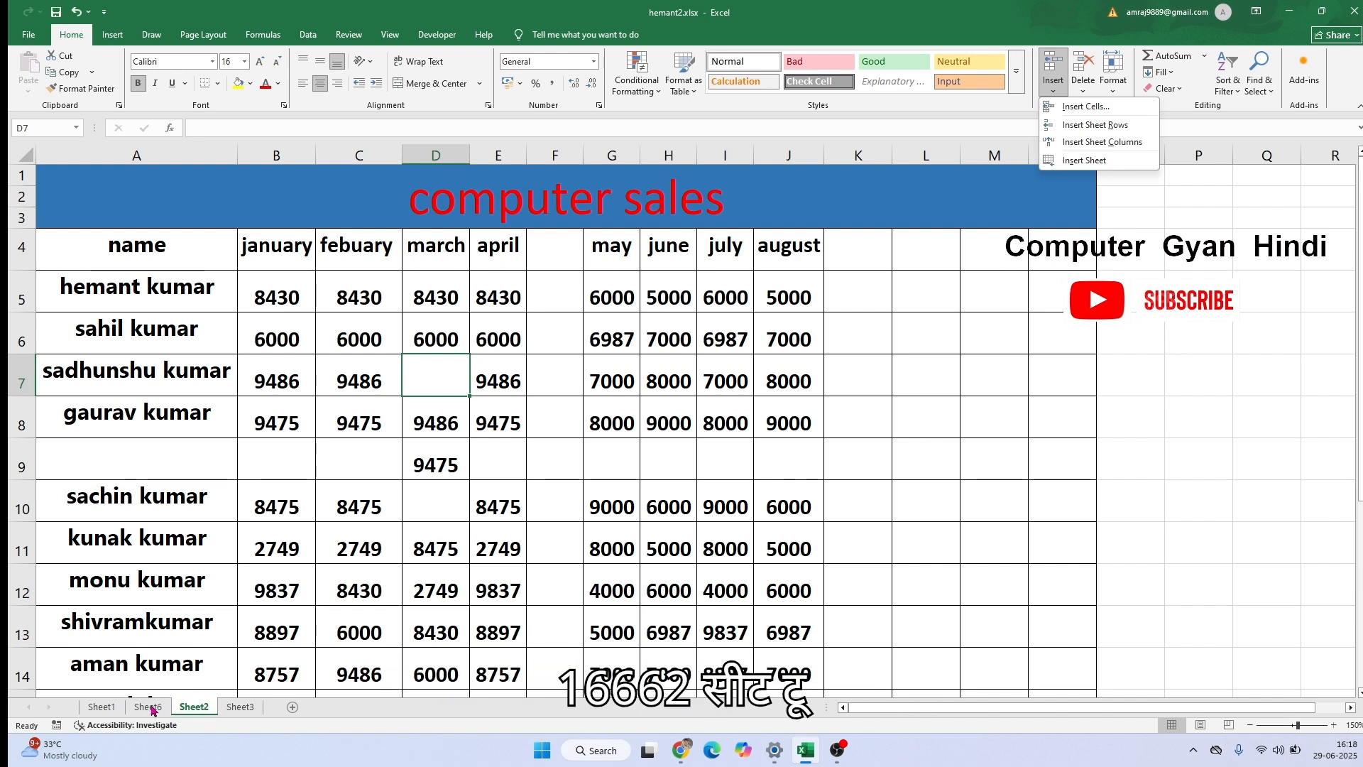
{"action": "left_click", "coordinate": [245, 711]}
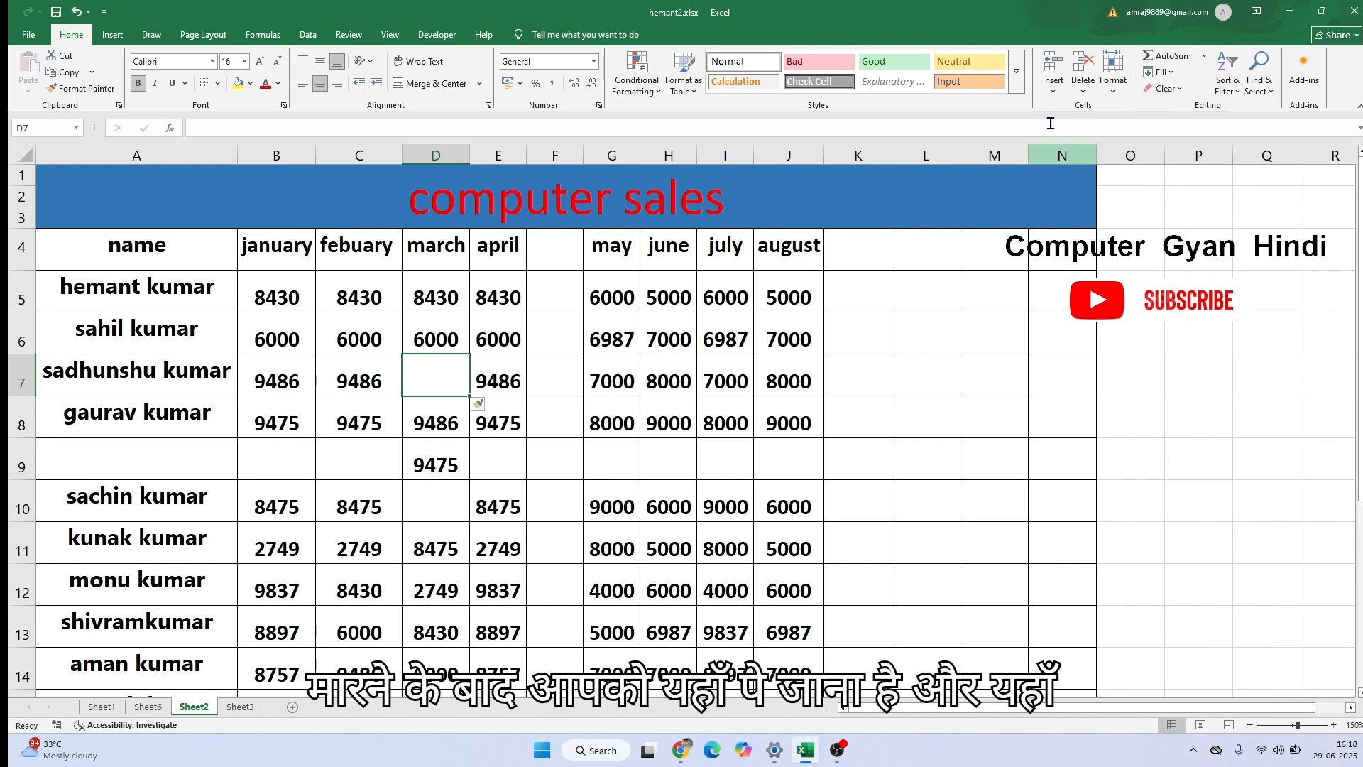
{"action": "left_click", "coordinate": [1062, 92]}
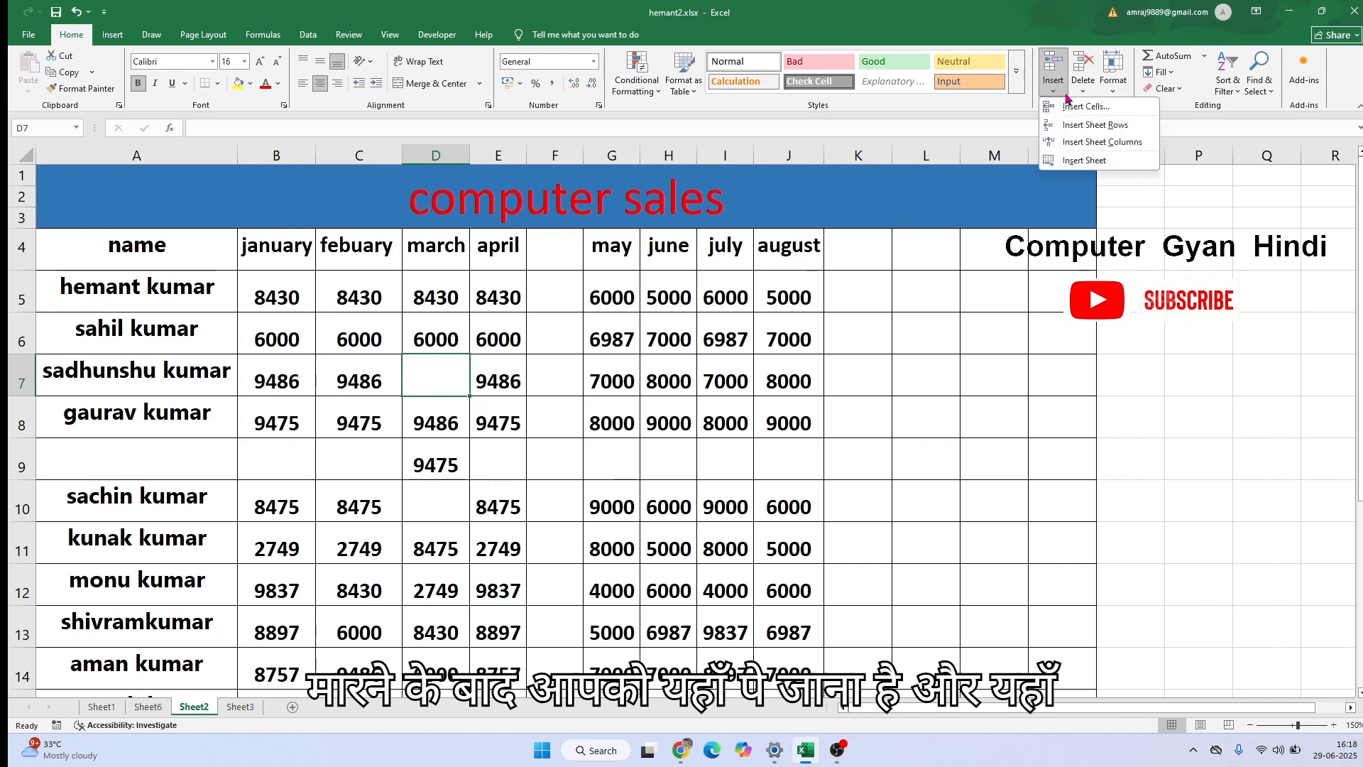
{"action": "left_click", "coordinate": [1084, 160]}
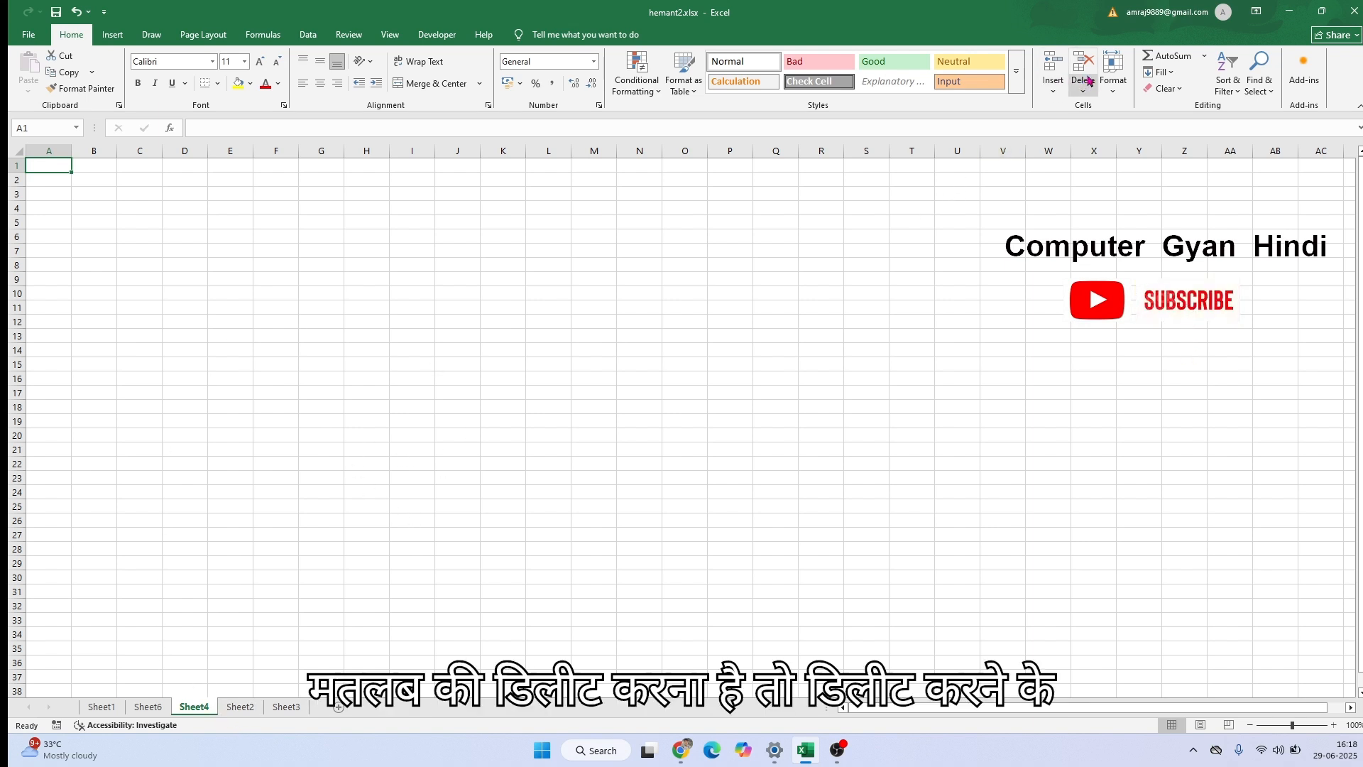
- Delete the blank worksheet Sheet4 from the workbook
{"action": "left_click", "coordinate": [1082, 84]}
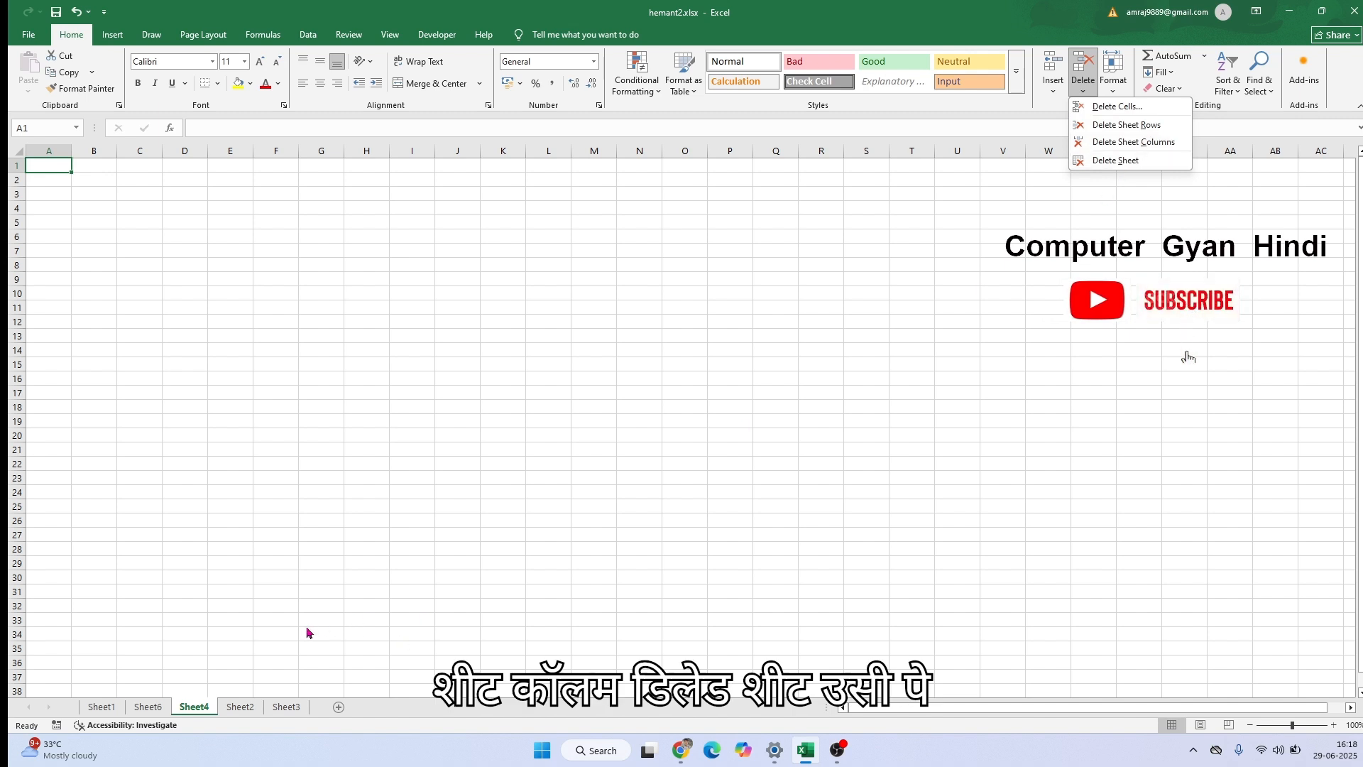
{"action": "left_click", "coordinate": [200, 708]}
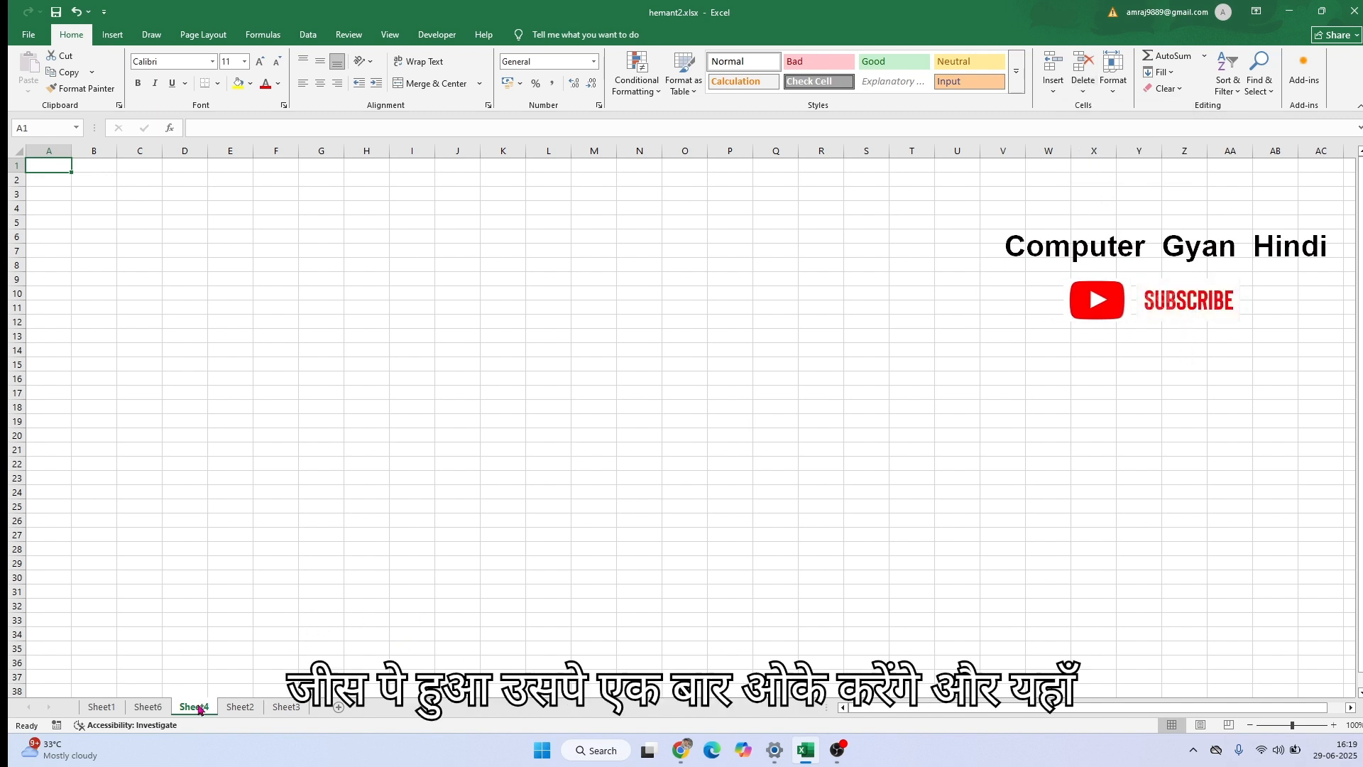
{"action": "left_click", "coordinate": [1082, 84]}
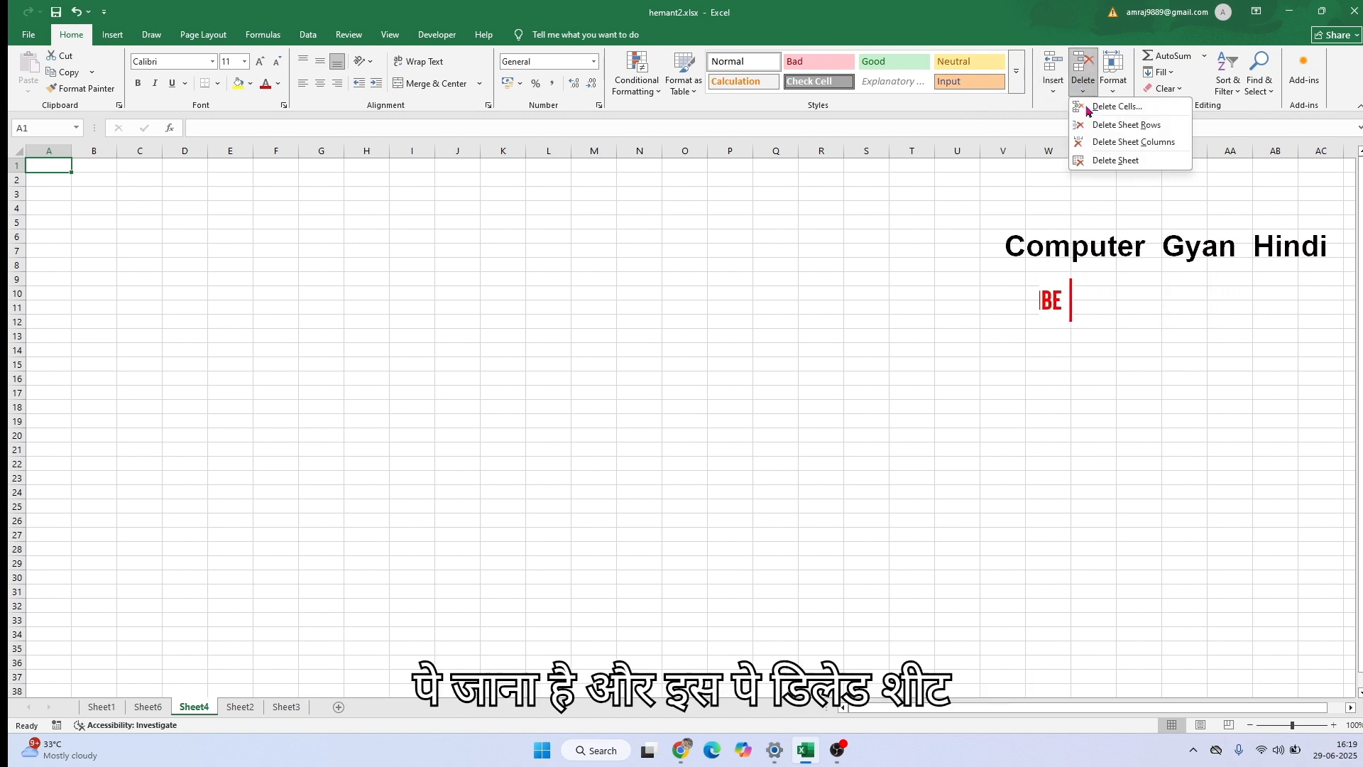
{"action": "left_click", "coordinate": [1112, 160]}
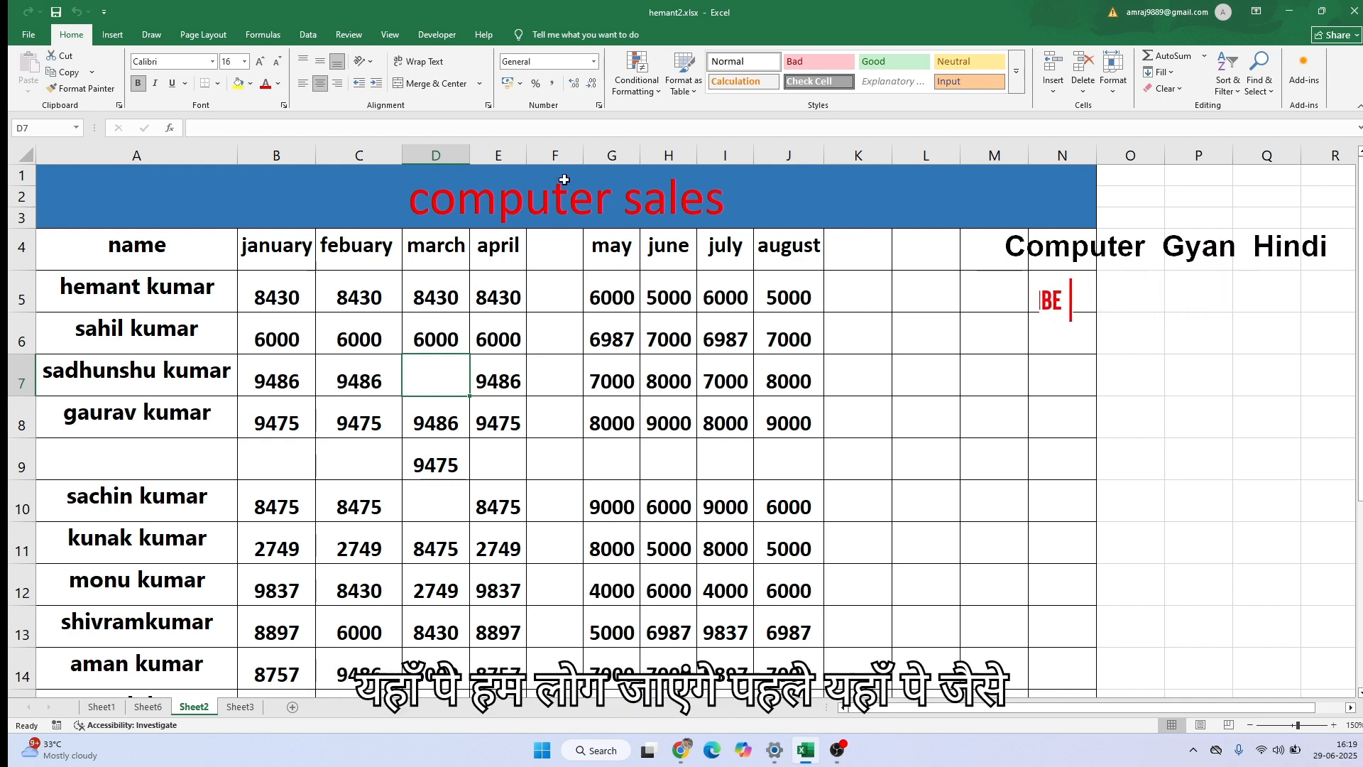
- Delete the blank sheet column F between April and May in the sales table
{"action": "left_click", "coordinate": [564, 157]}
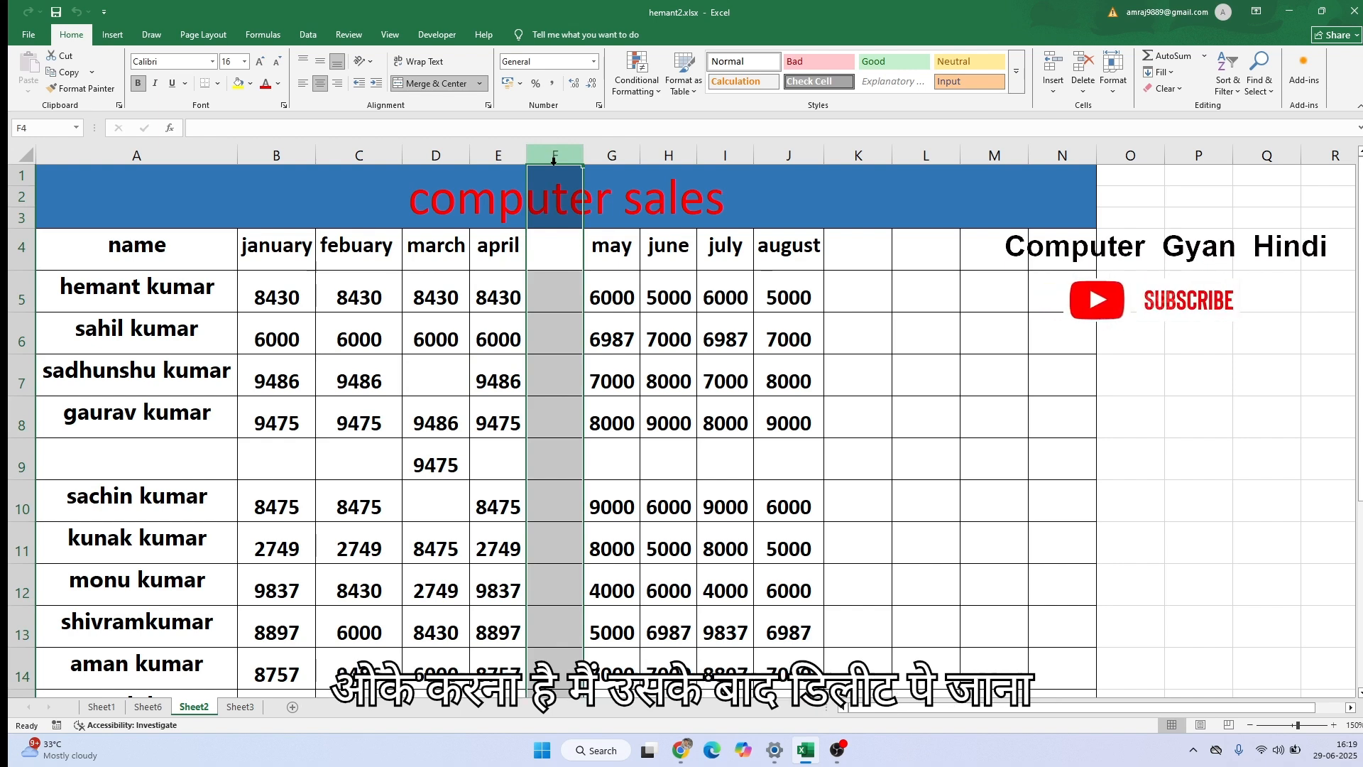
{"action": "left_click", "coordinate": [1096, 83]}
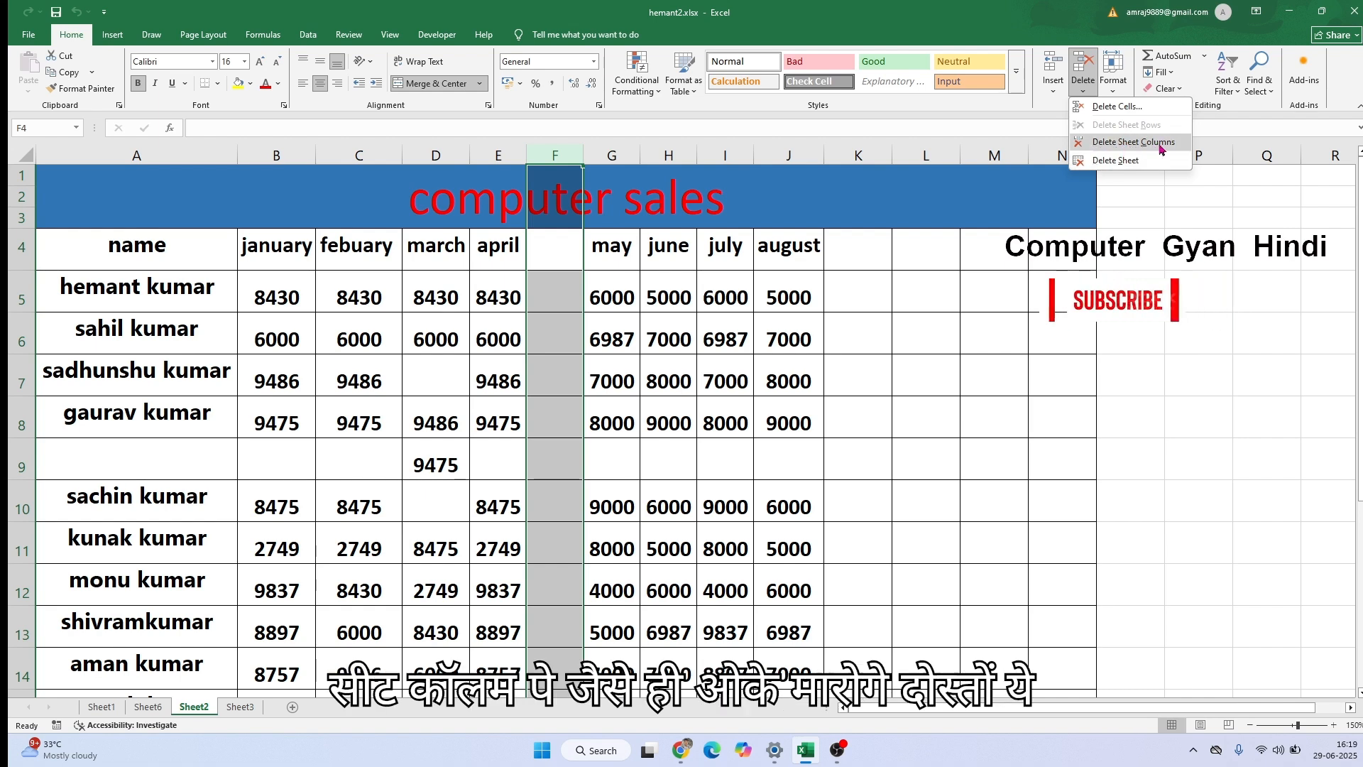
{"action": "left_click", "coordinate": [1118, 148]}
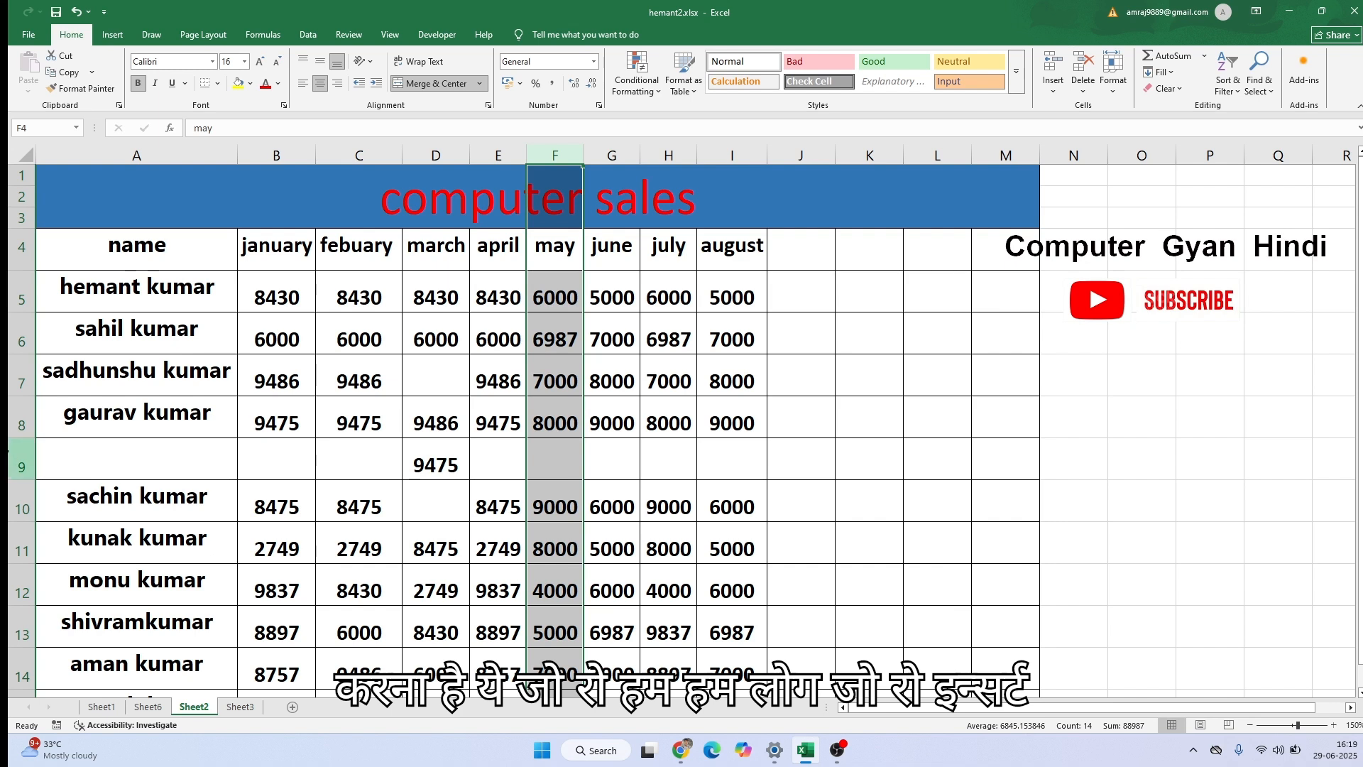
- Delete sheet row 9, the row without a name in the sales table
{"action": "left_click", "coordinate": [32, 449]}
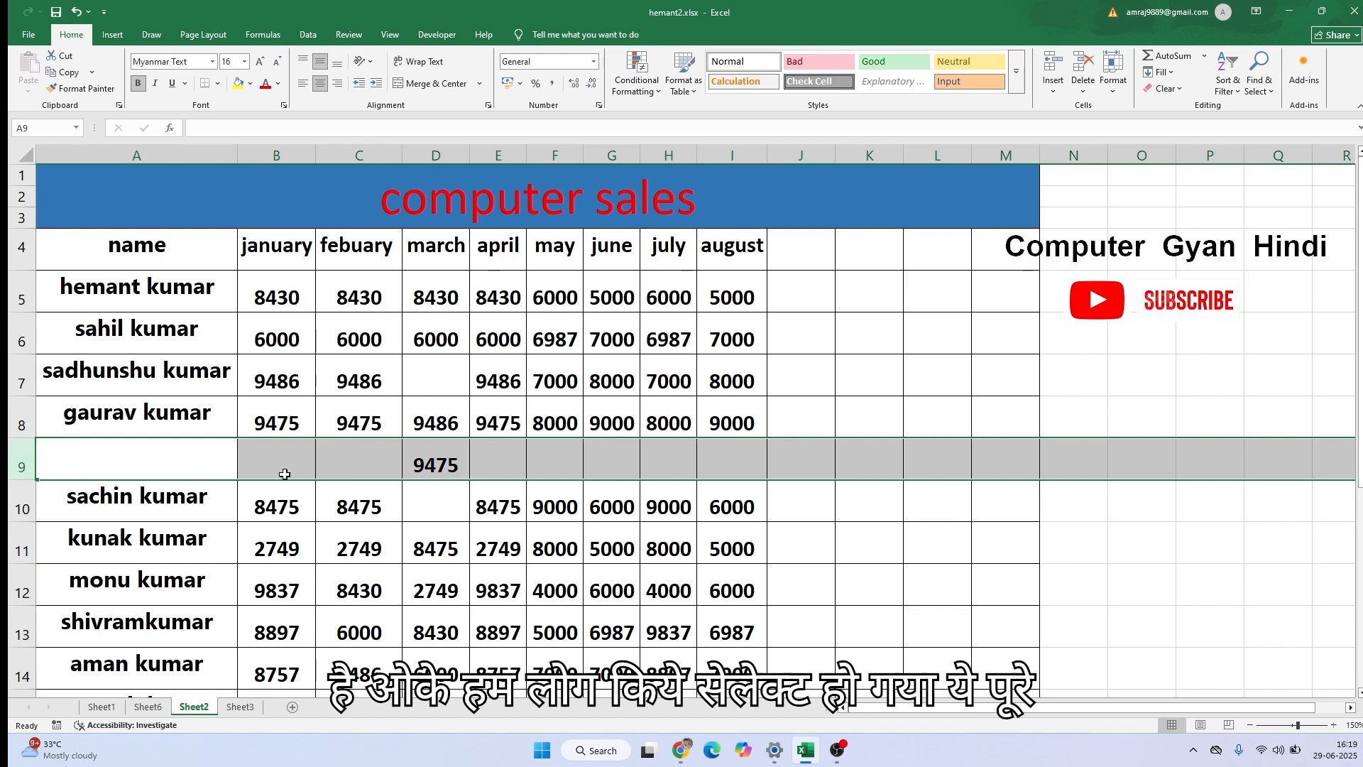
{"action": "left_click", "coordinate": [1075, 98]}
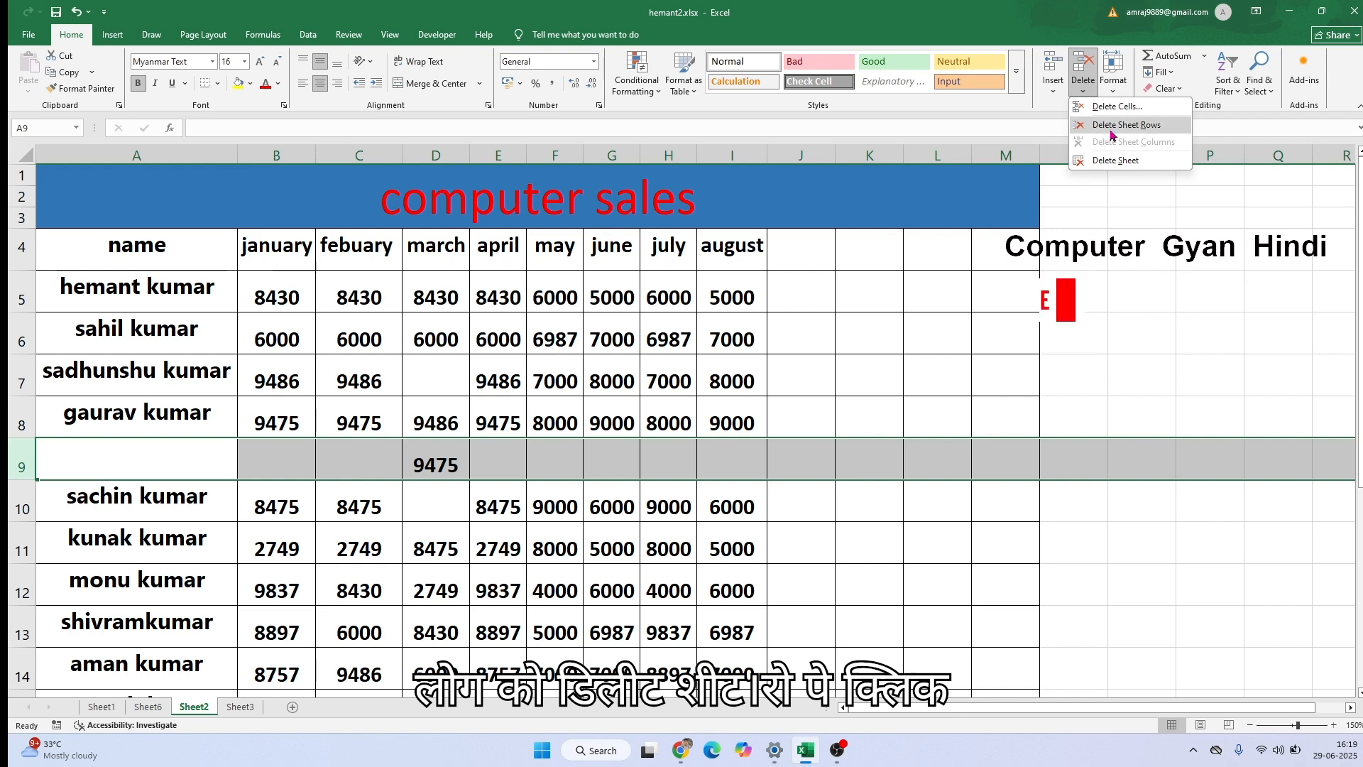
{"action": "left_click", "coordinate": [1112, 125]}
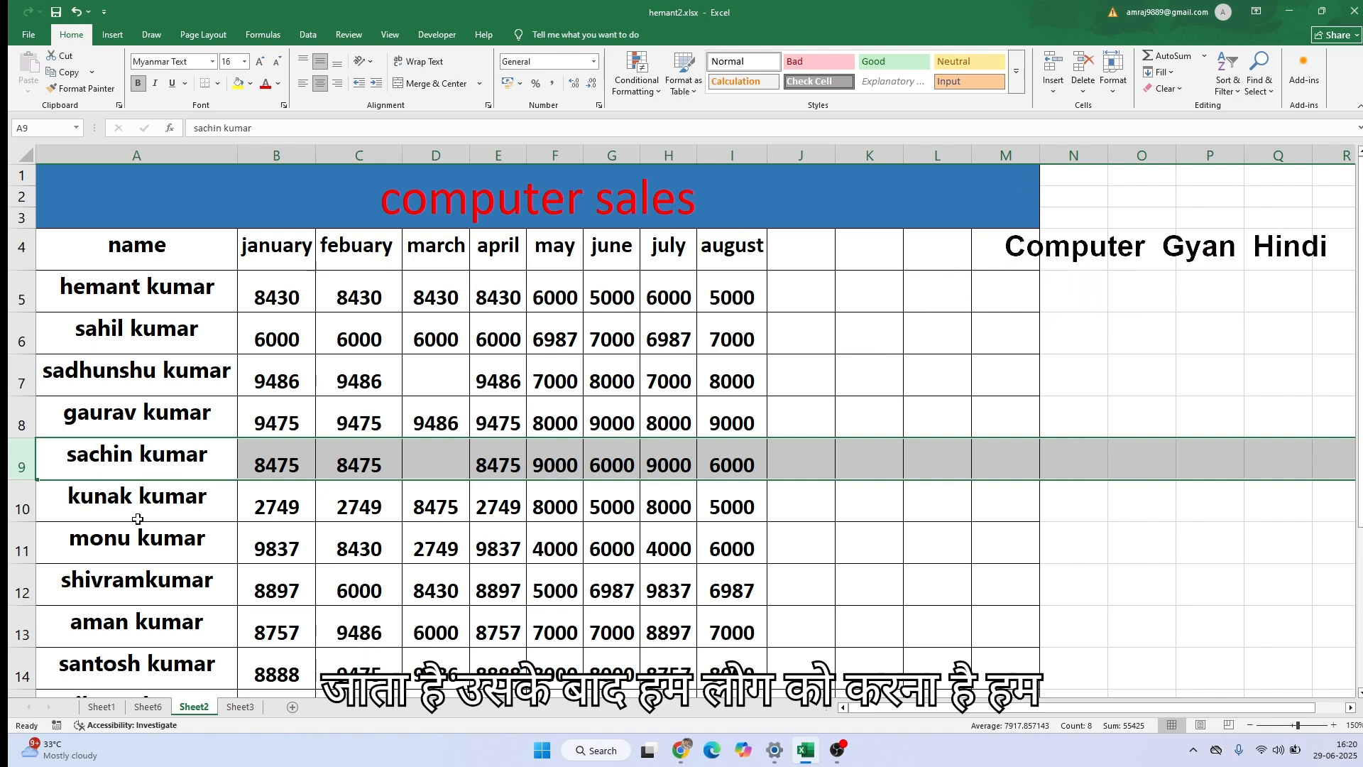
- Delete the blank March cell D9 with the Shift cells left option
{"action": "left_click", "coordinate": [441, 375]}
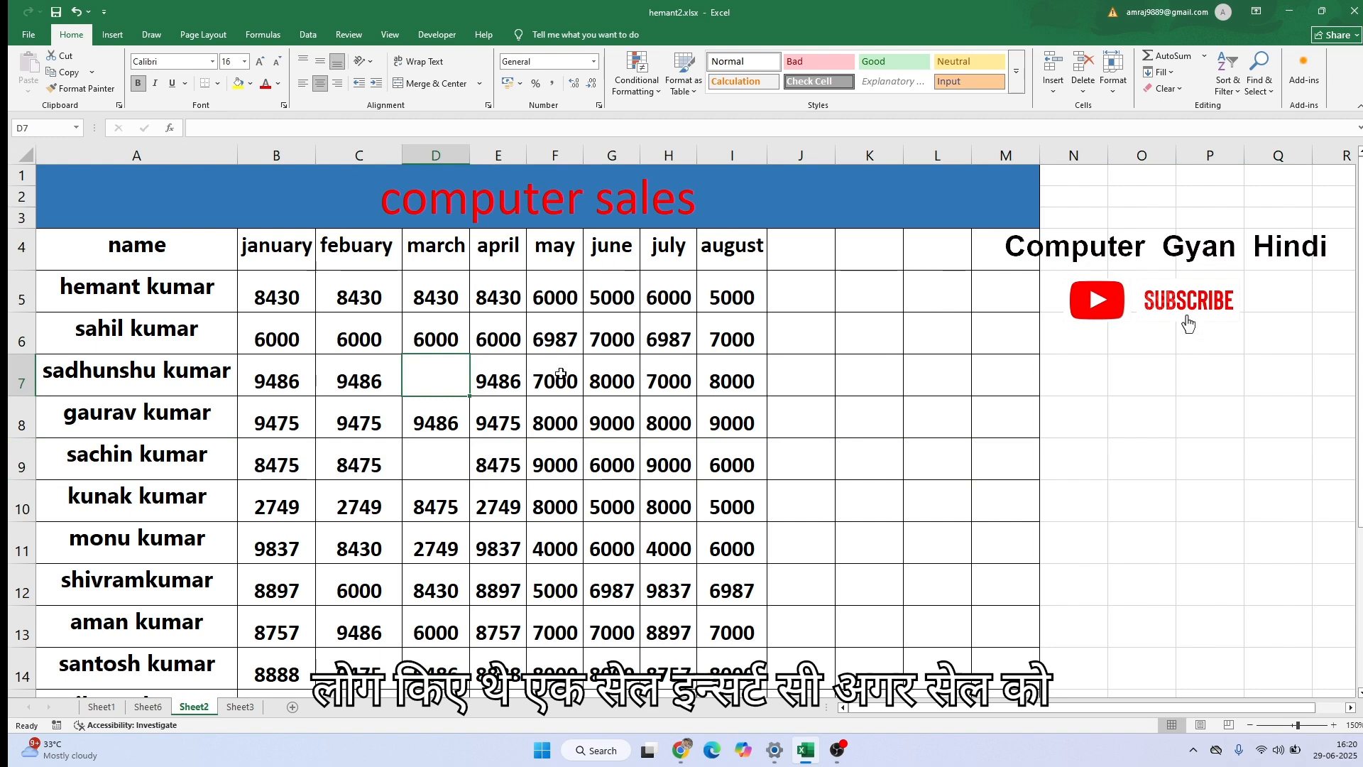
{"action": "left_click", "coordinate": [443, 447]}
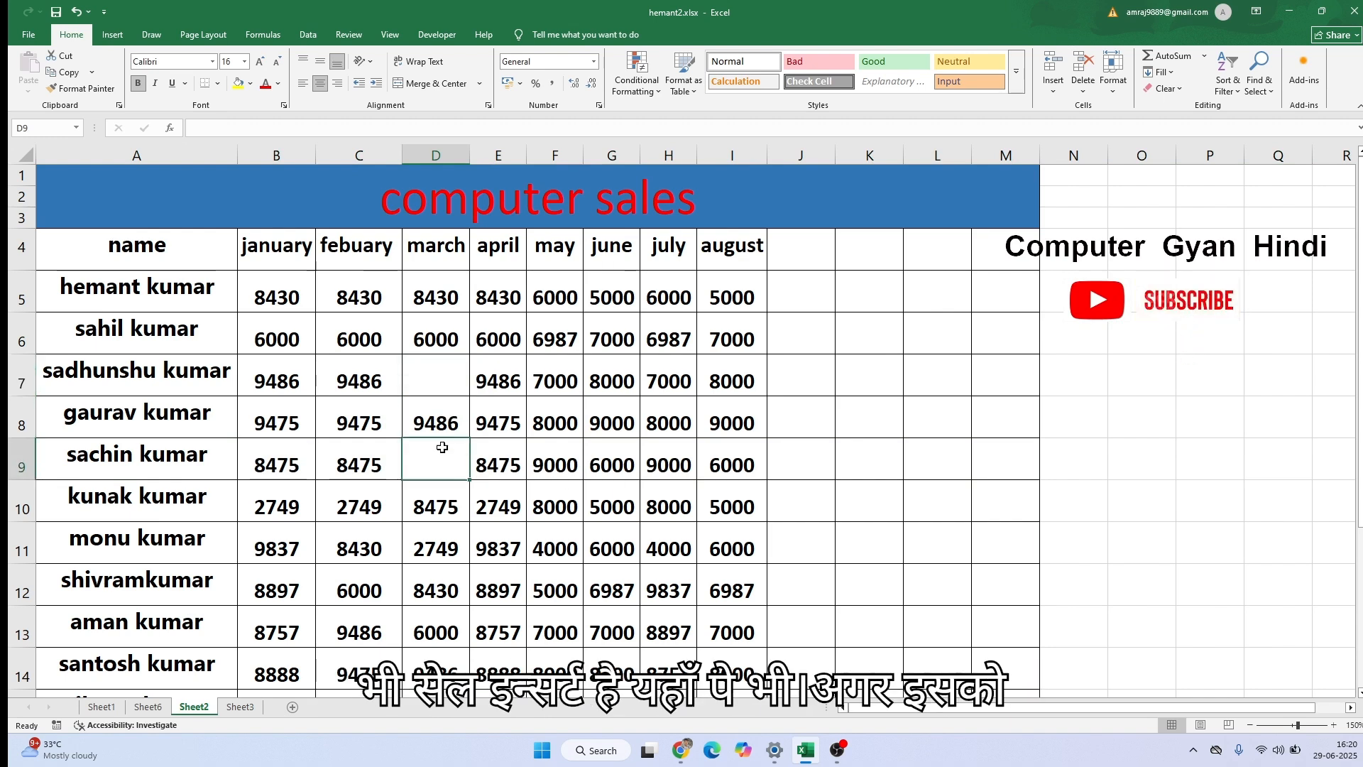
{"action": "left_click", "coordinate": [1084, 82]}
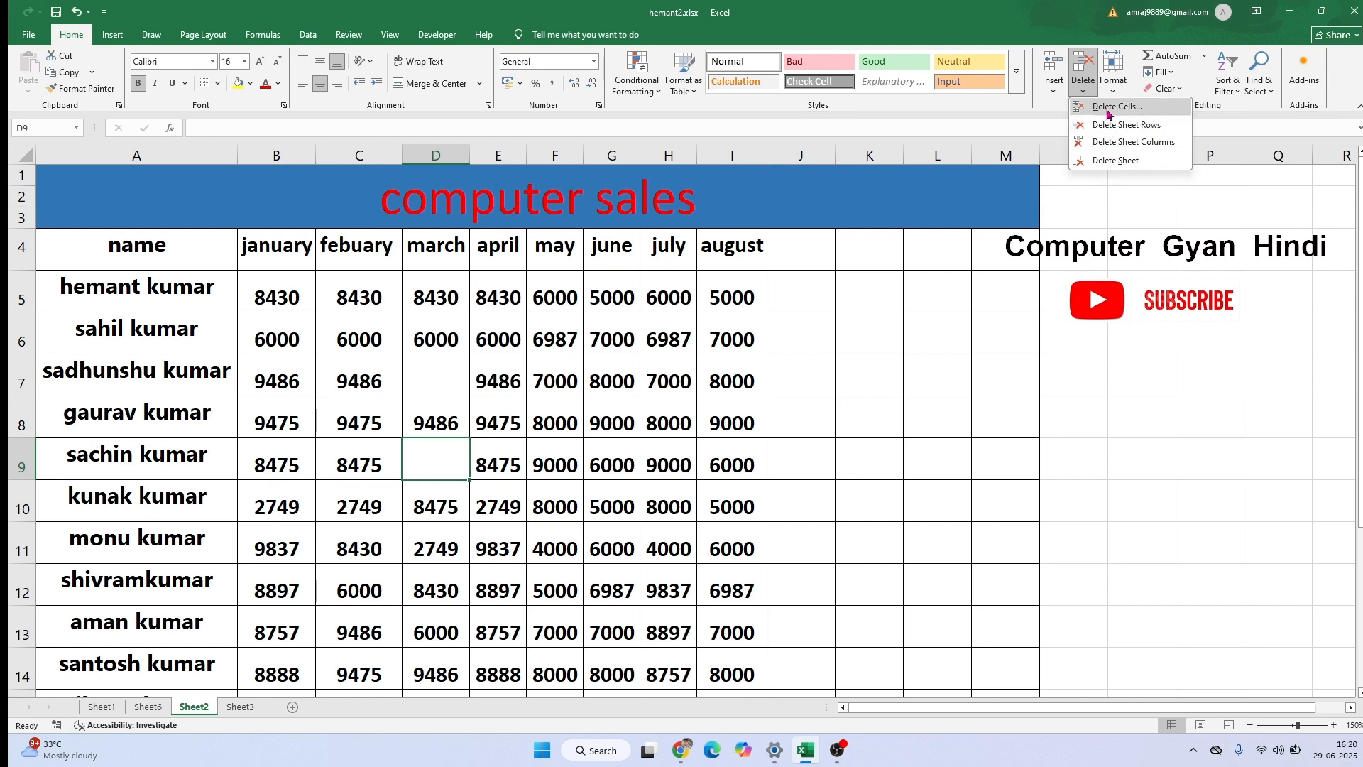
{"action": "left_click", "coordinate": [1108, 108]}
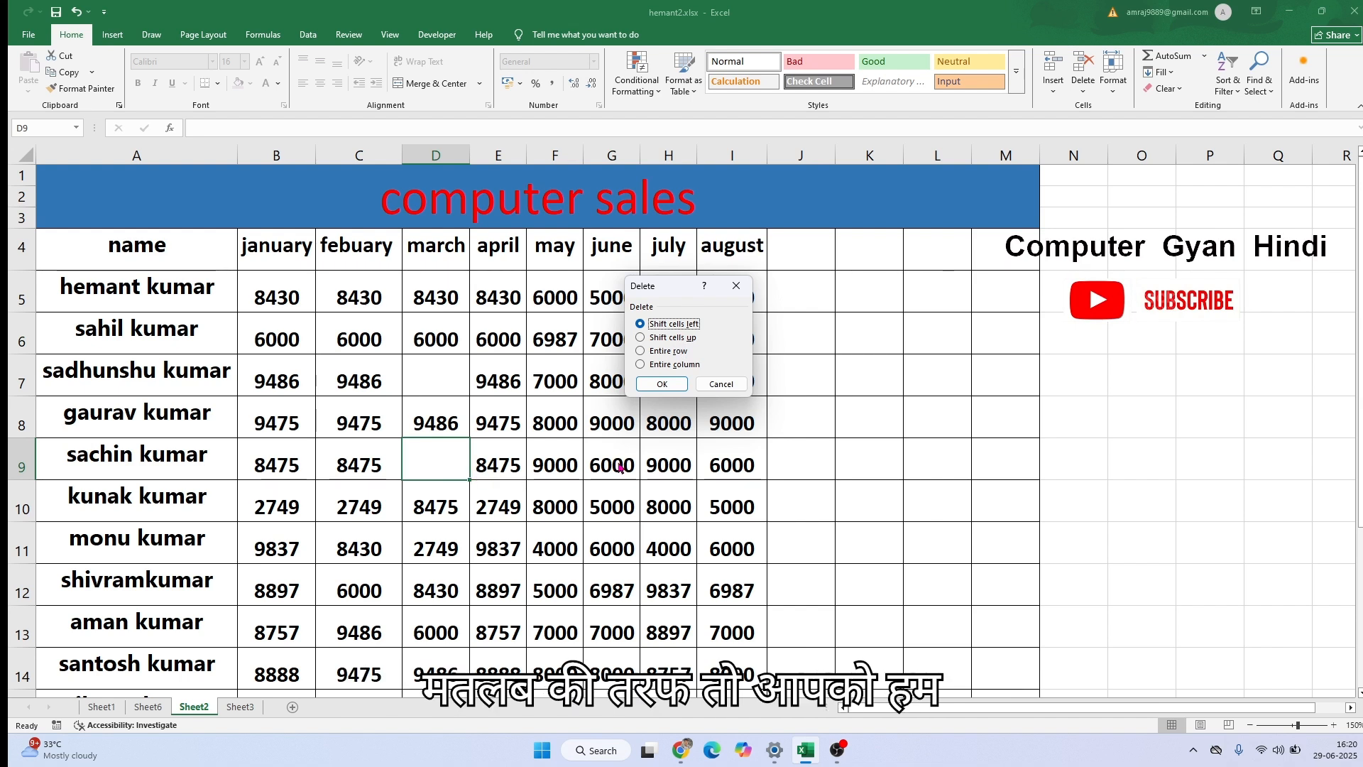
{"action": "left_click", "coordinate": [662, 383]}
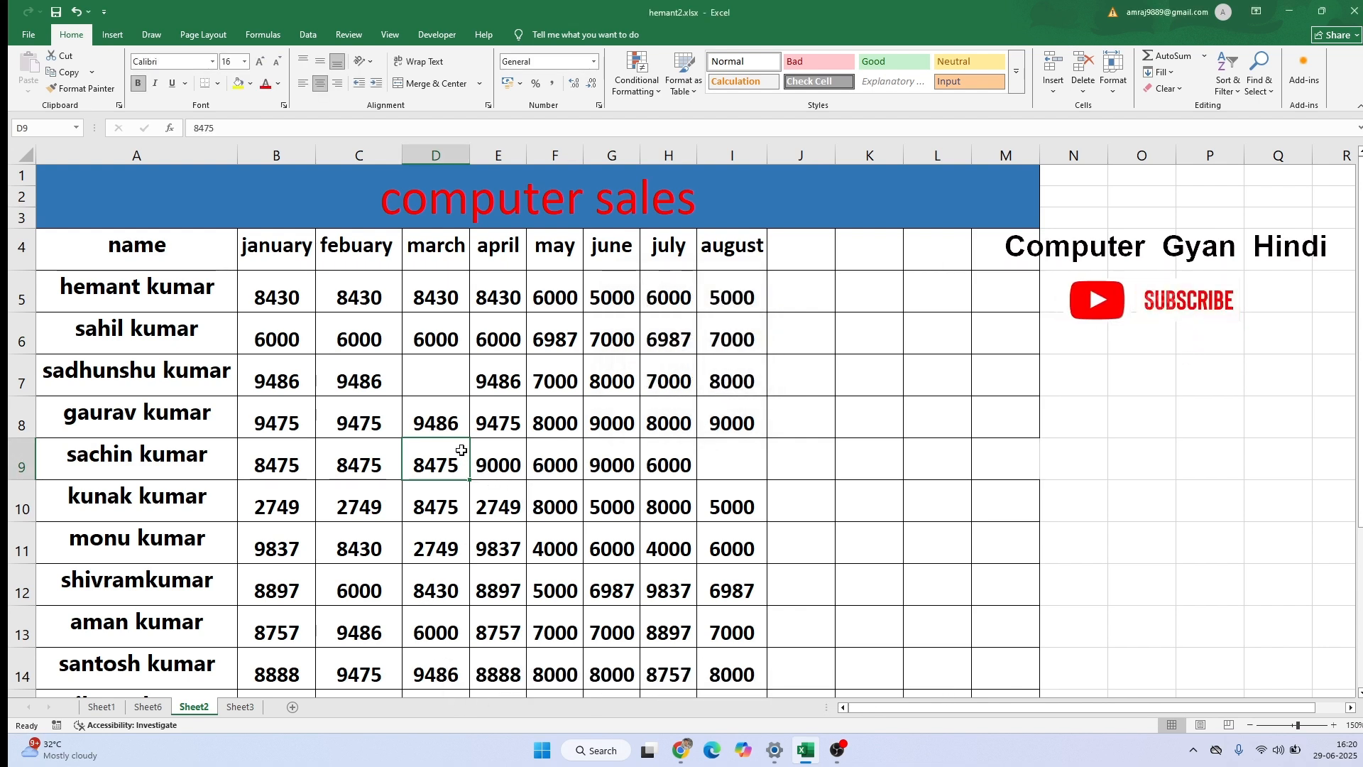
{"action": "left_click", "coordinate": [1111, 80]}
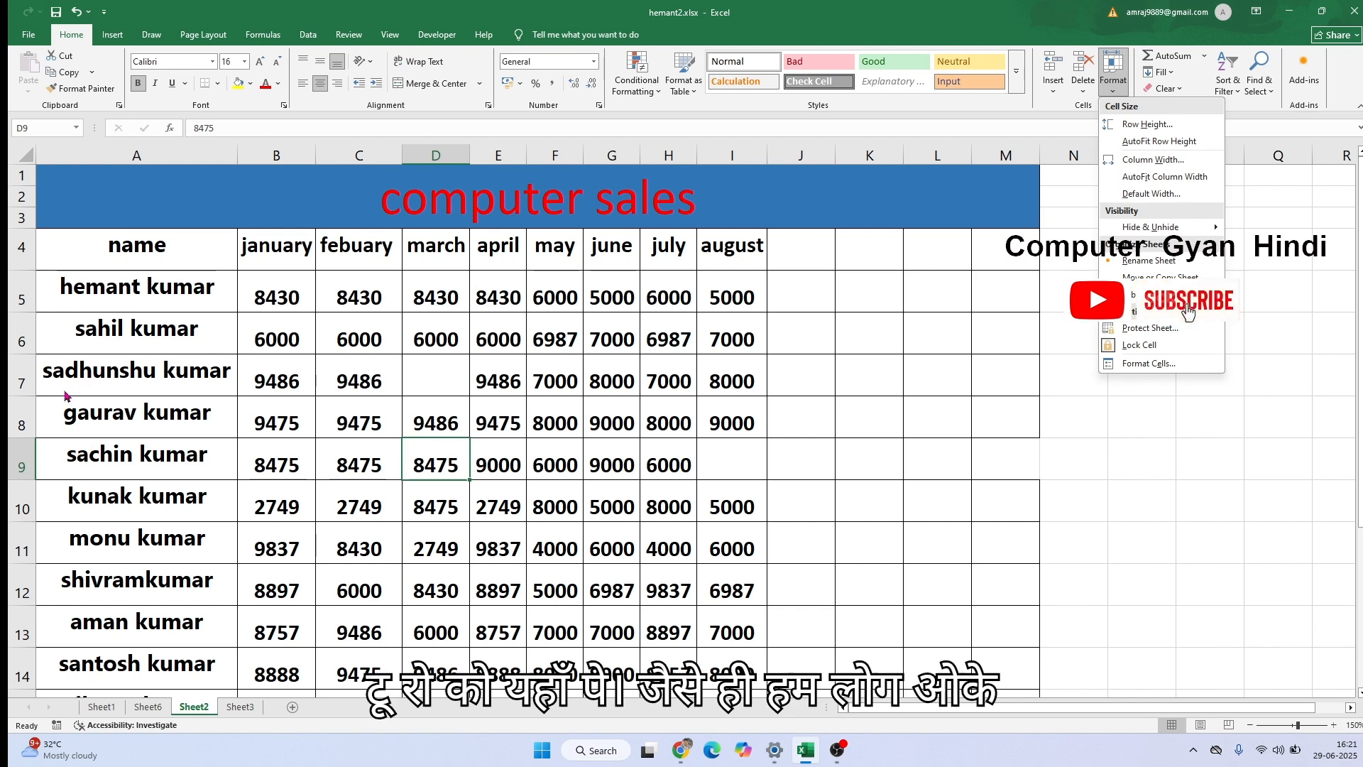
{"action": "left_click", "coordinate": [42, 422]}
{"action": "left_click", "coordinate": [58, 419]}
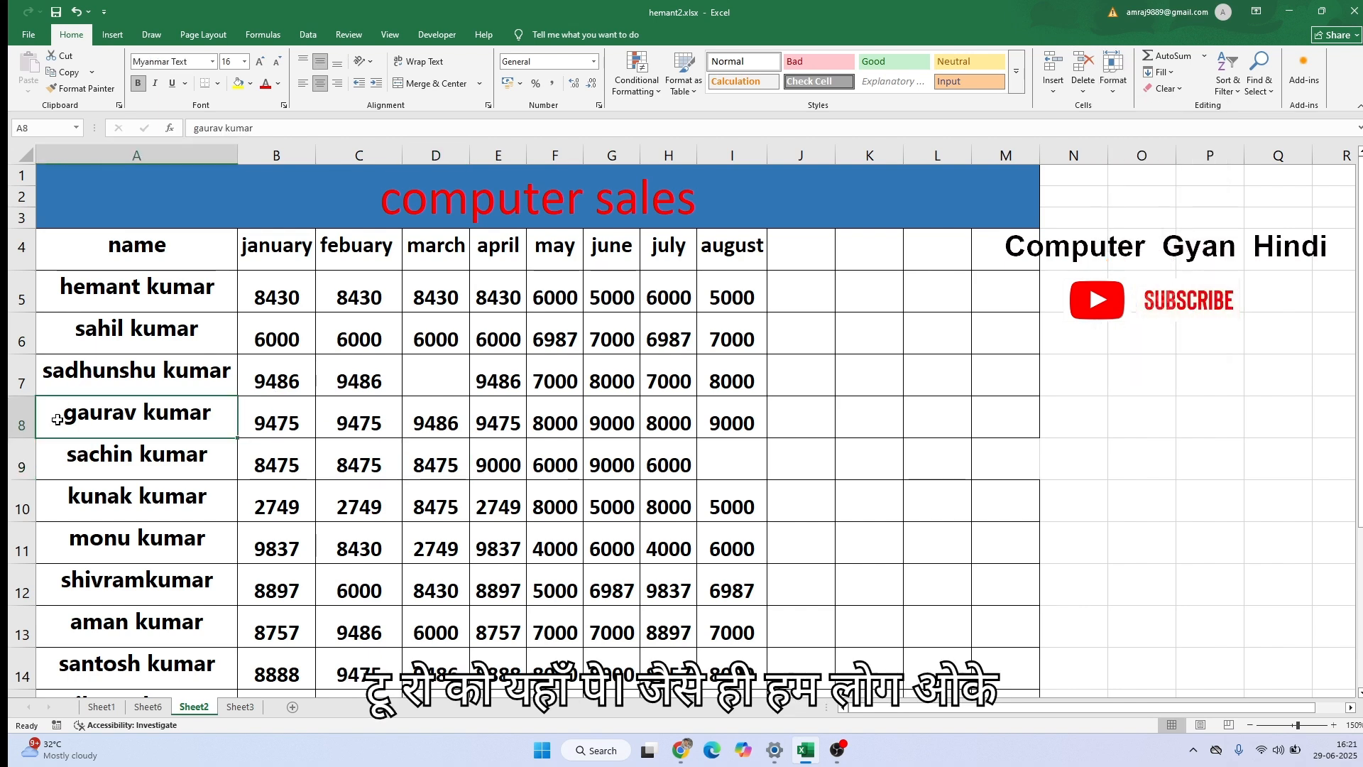
{"action": "left_click", "coordinate": [1113, 71]}
{"action": "left_click", "coordinate": [1147, 124]}
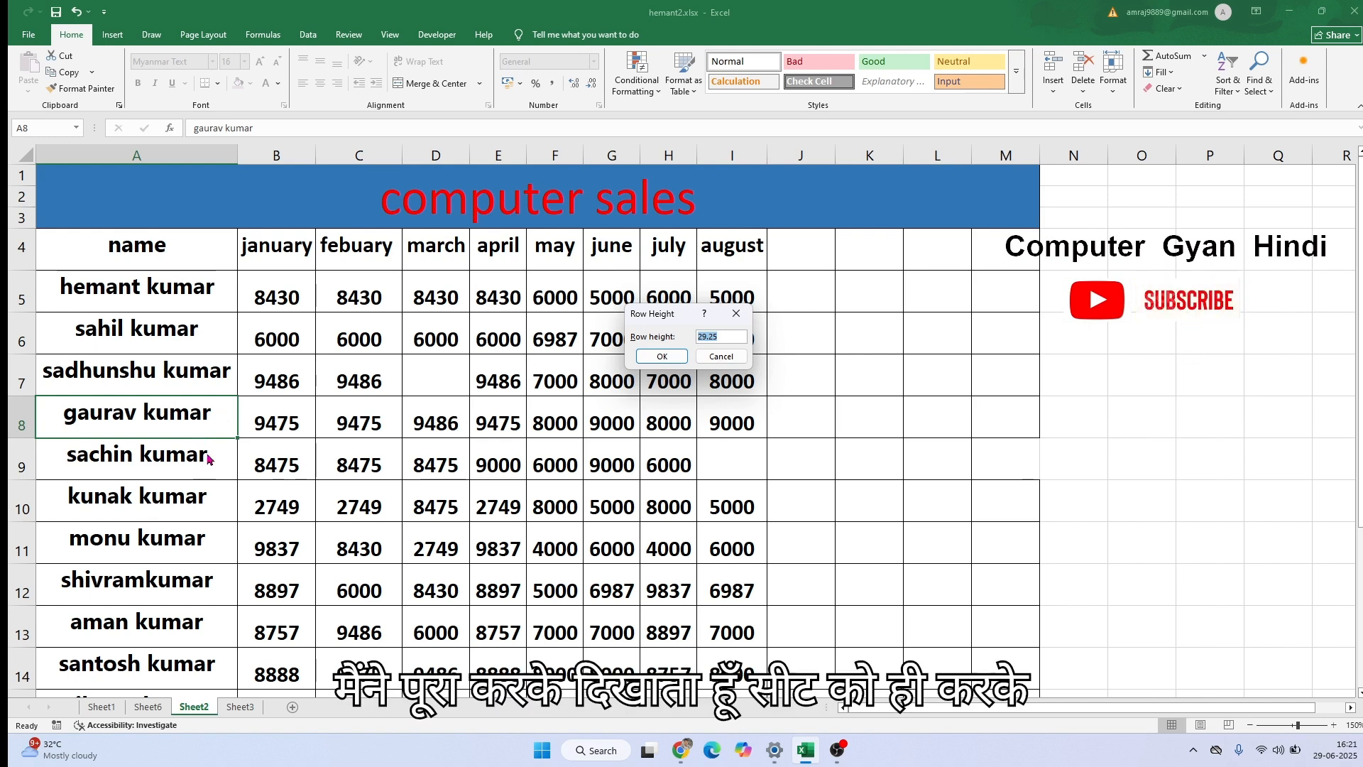
{"action": "left_click", "coordinate": [709, 359]}
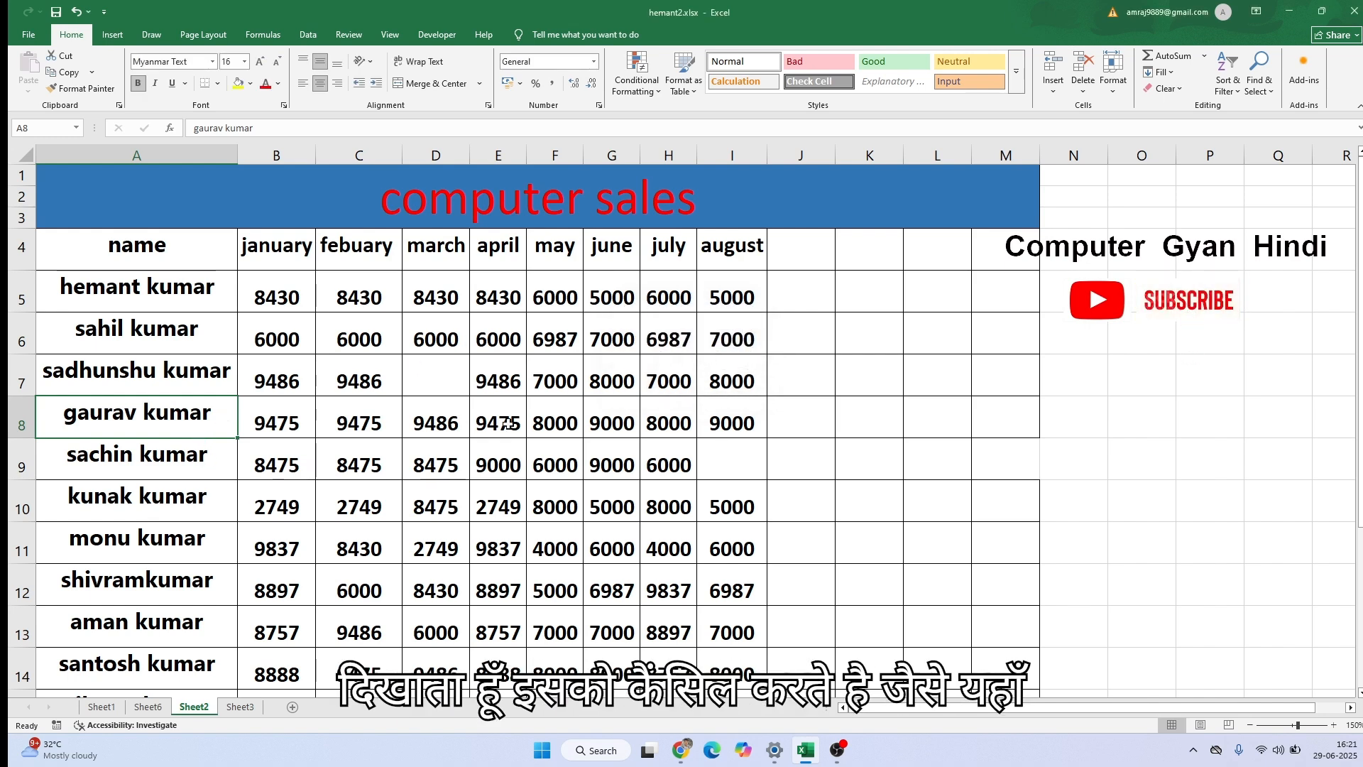
- Set the height of row 8 in the sales table to 50
{"action": "left_click", "coordinate": [21, 419]}
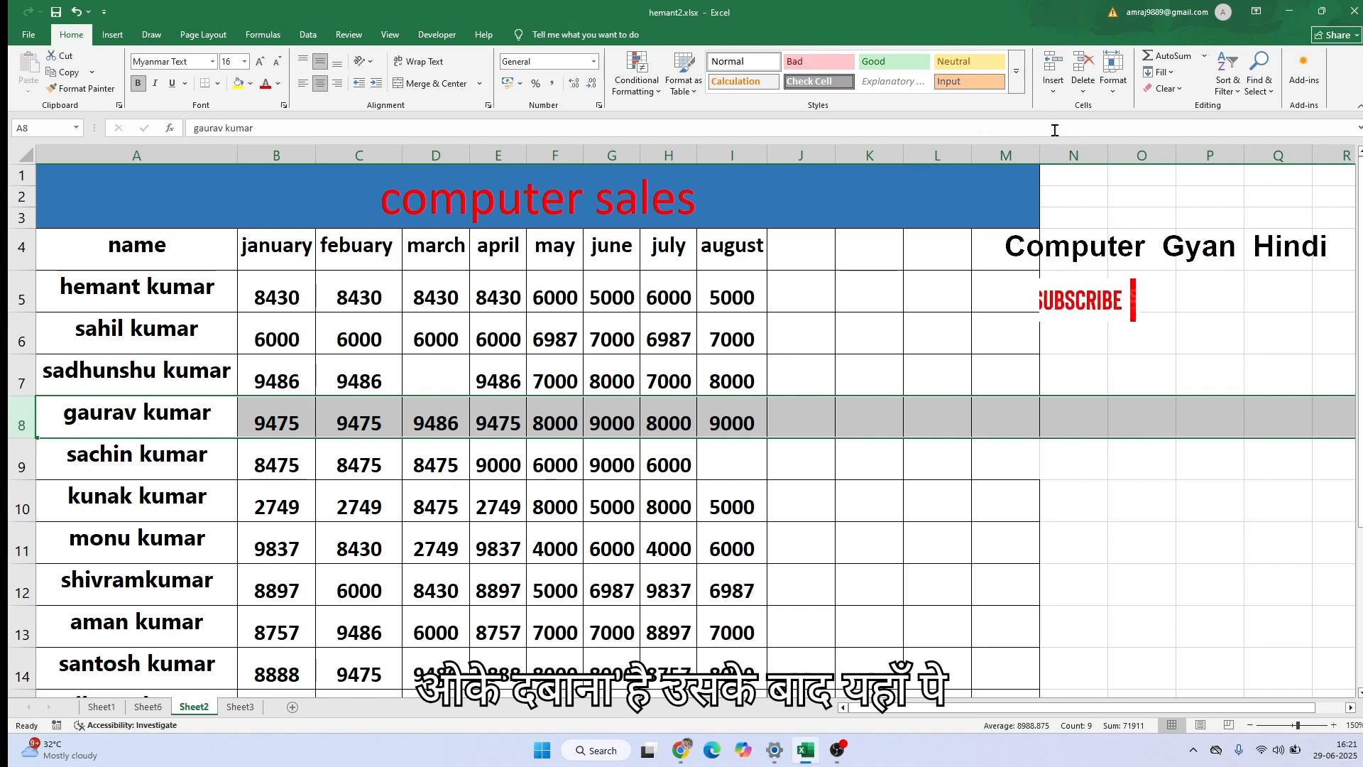
{"action": "left_click", "coordinate": [1113, 93]}
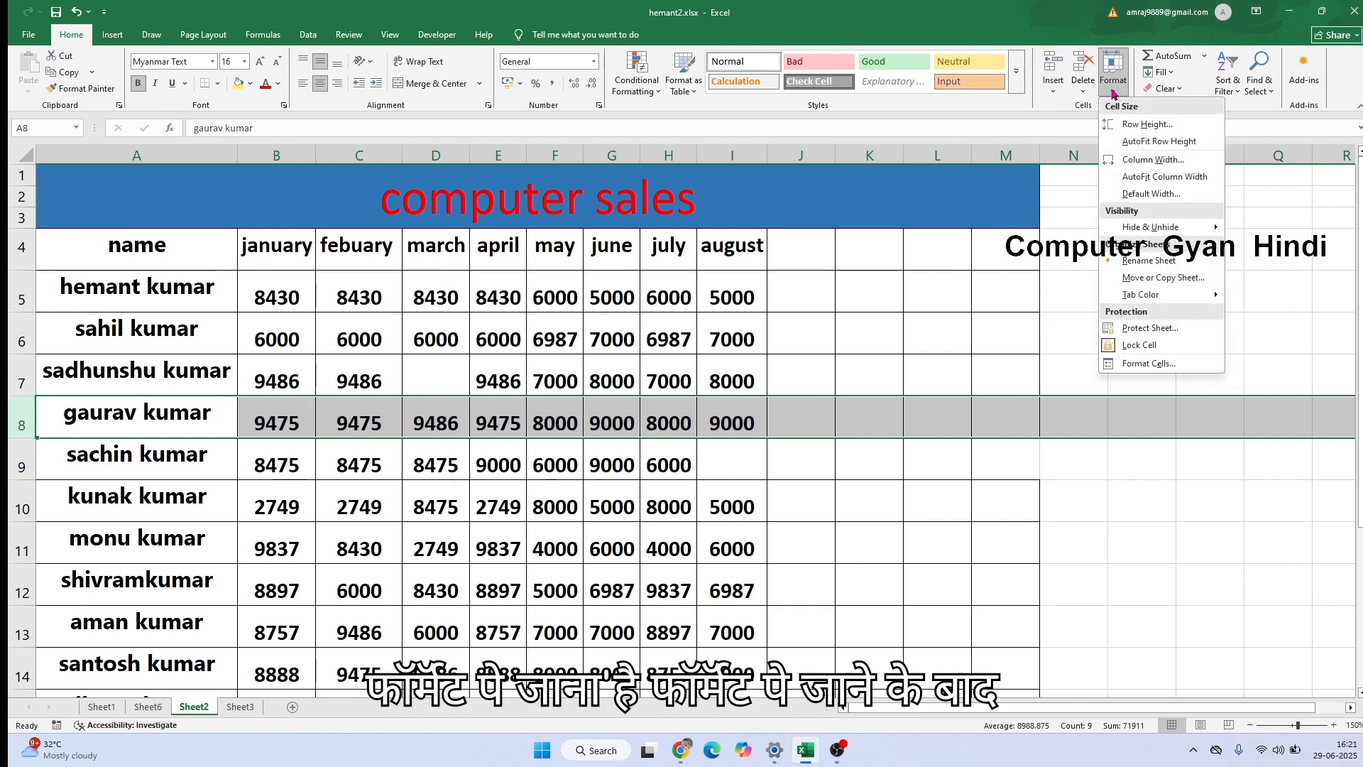
{"action": "left_click", "coordinate": [1129, 130]}
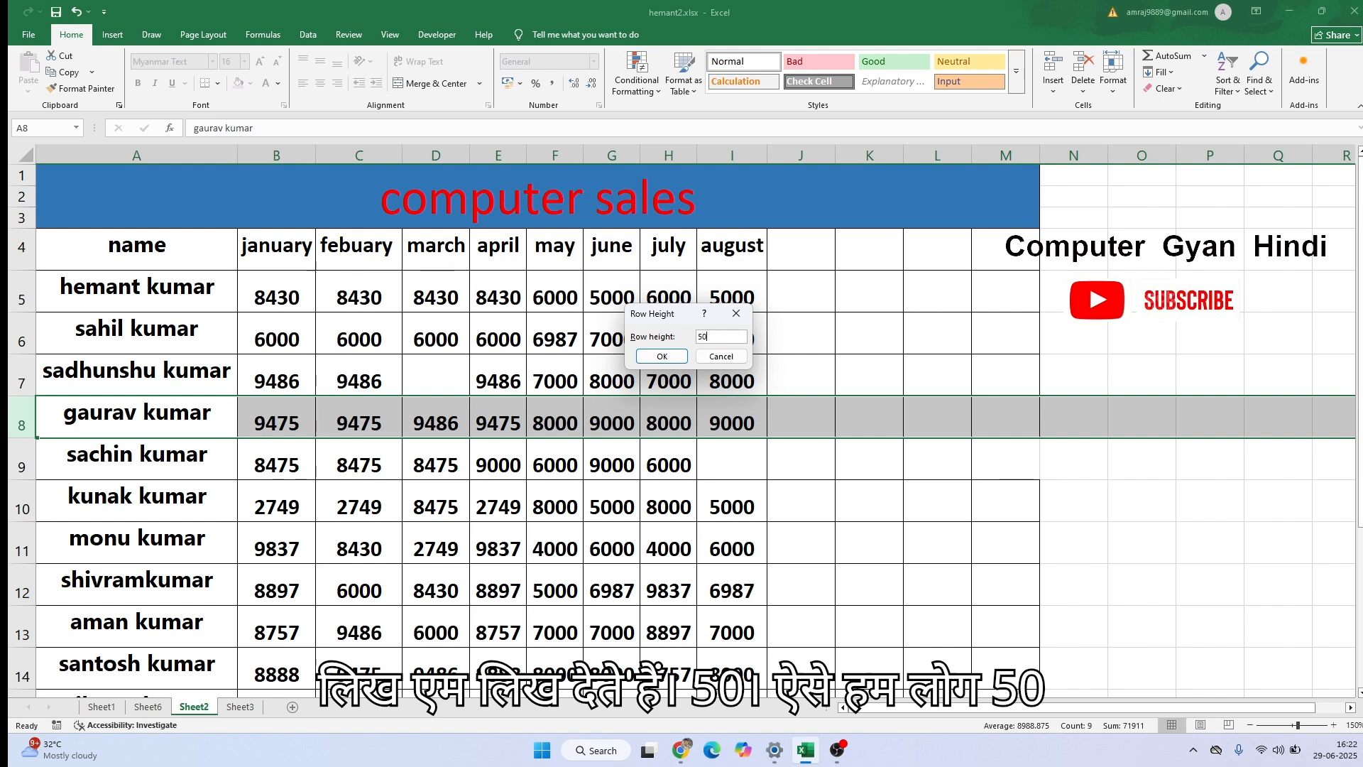
{"action": "left_click", "coordinate": [673, 354]}
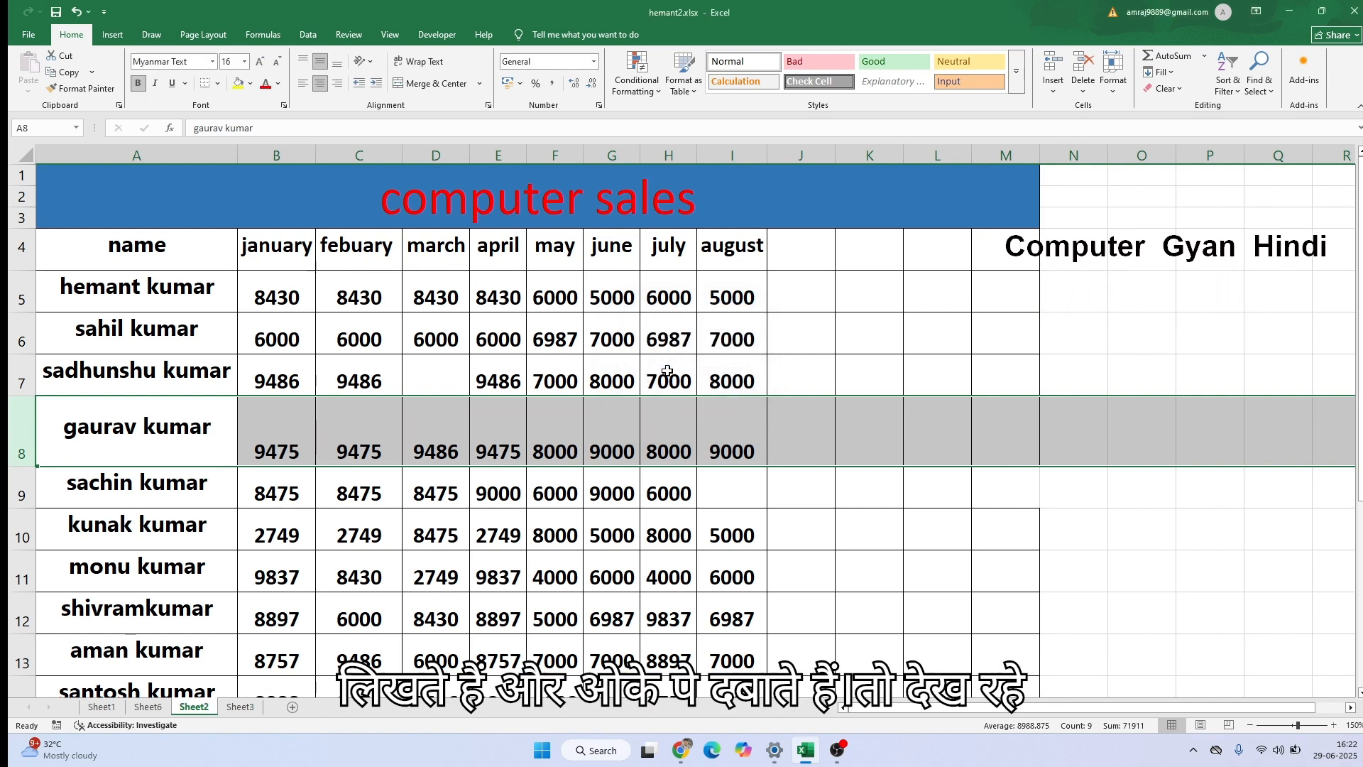
{"action": "left_click", "coordinate": [334, 493]}
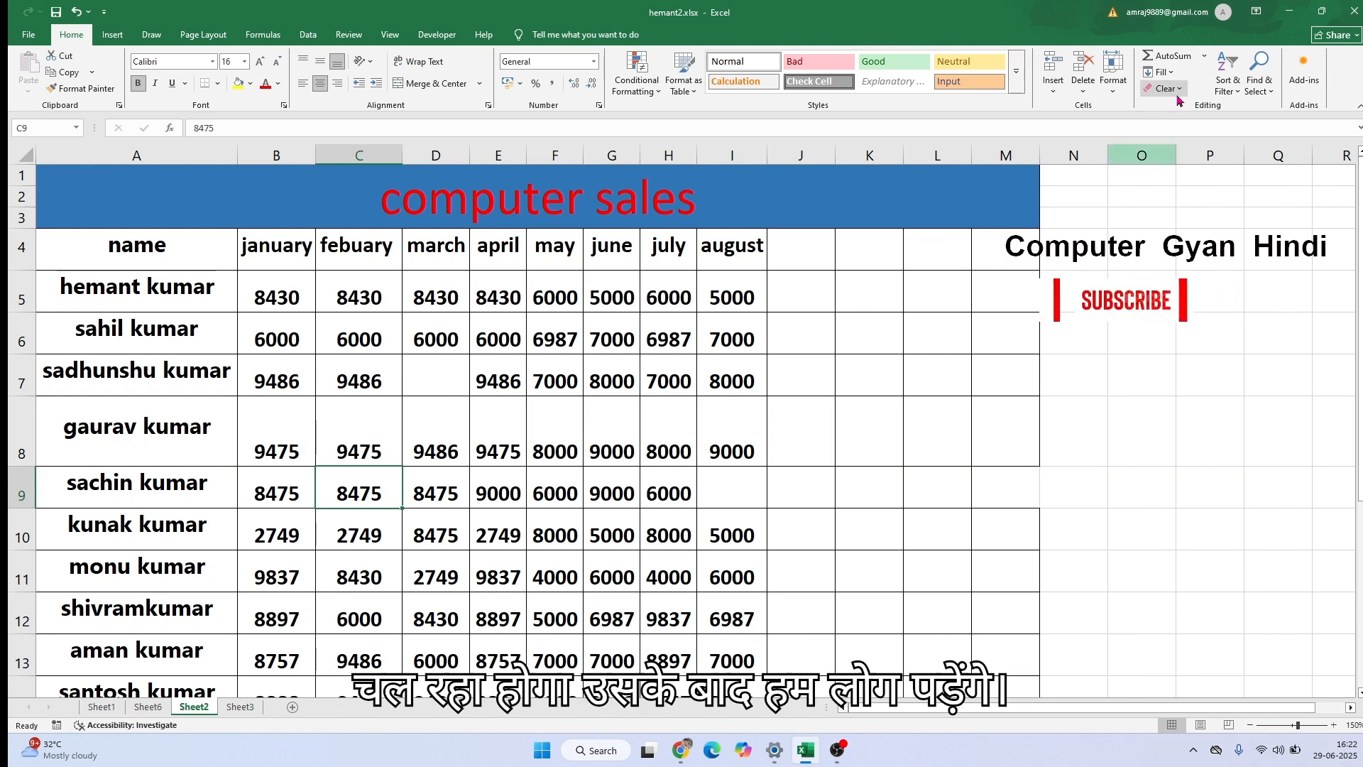
- AutoFit the height of row 8 in the sales table
{"action": "left_click", "coordinate": [1113, 71]}
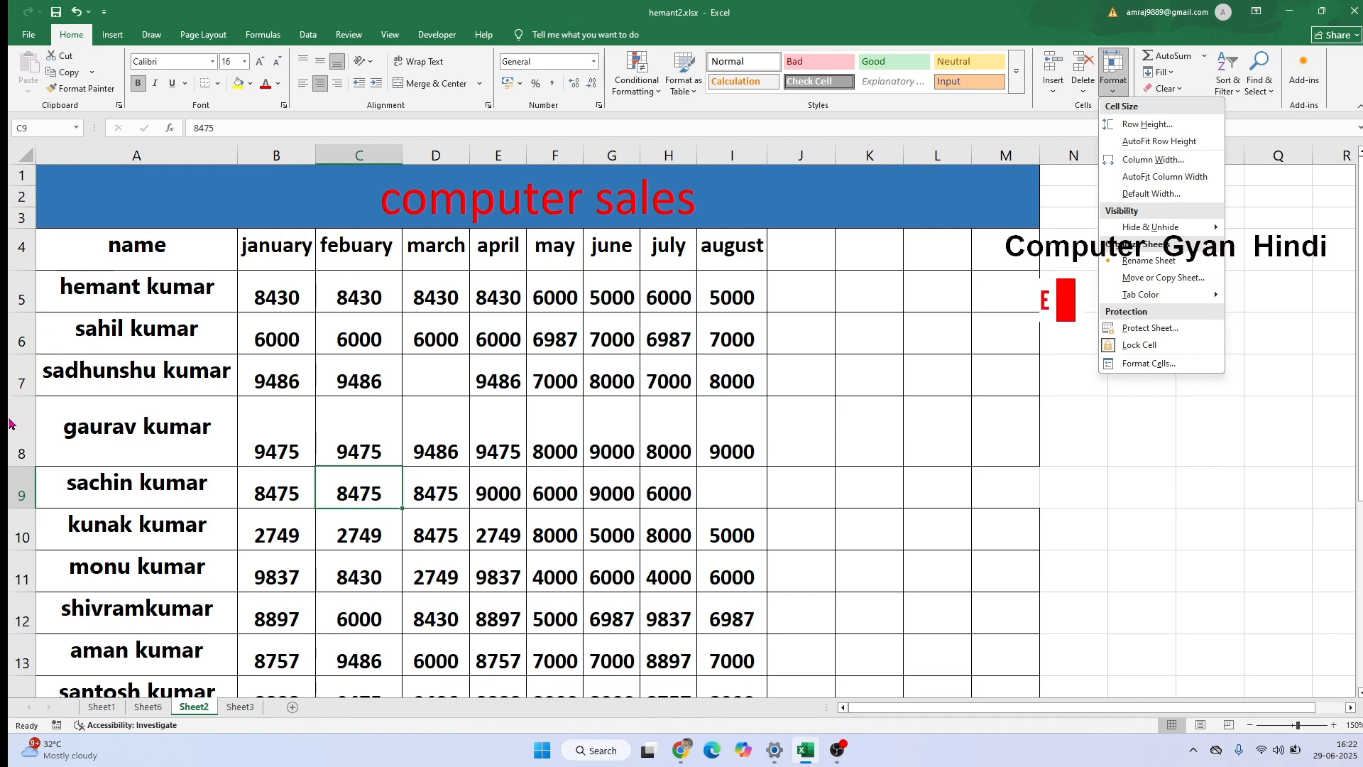
{"action": "left_click", "coordinate": [21, 432]}
{"action": "left_click", "coordinate": [21, 433]}
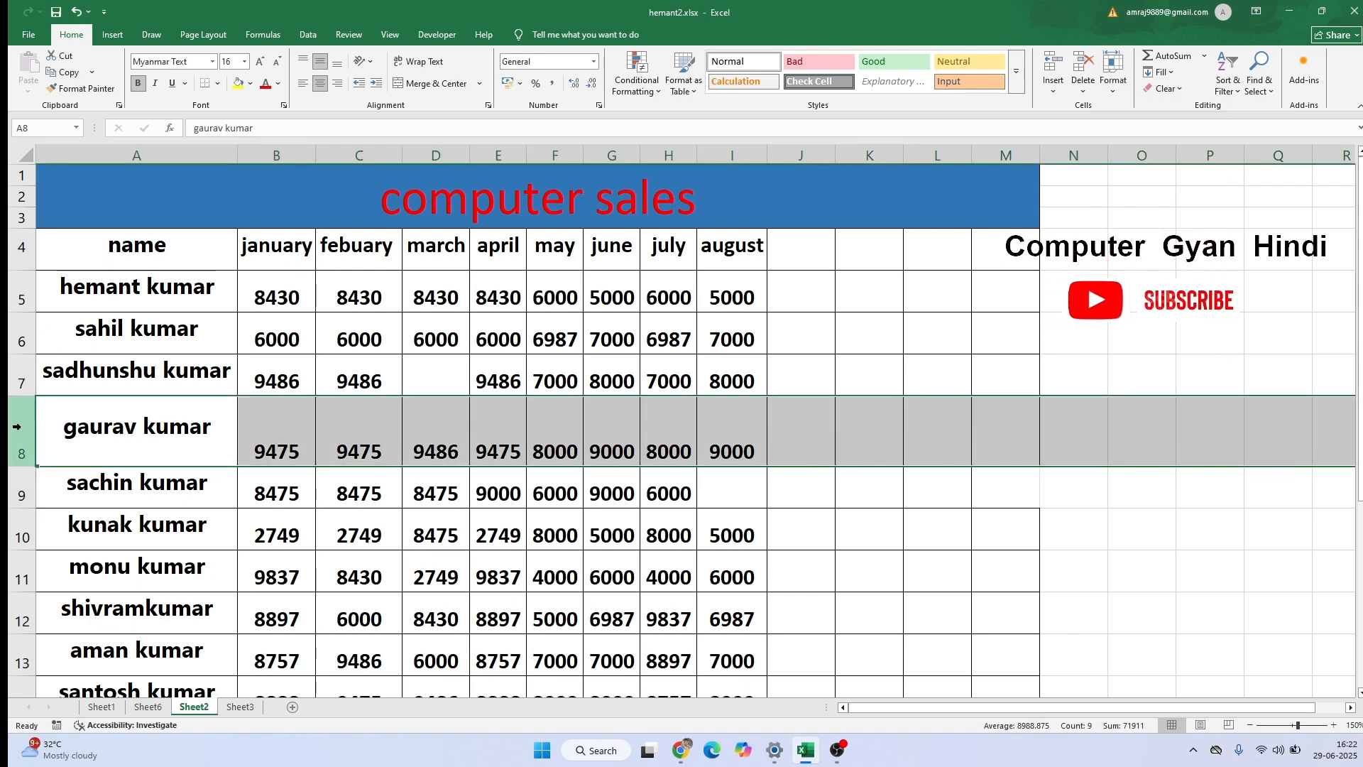
{"action": "left_click", "coordinate": [1114, 74]}
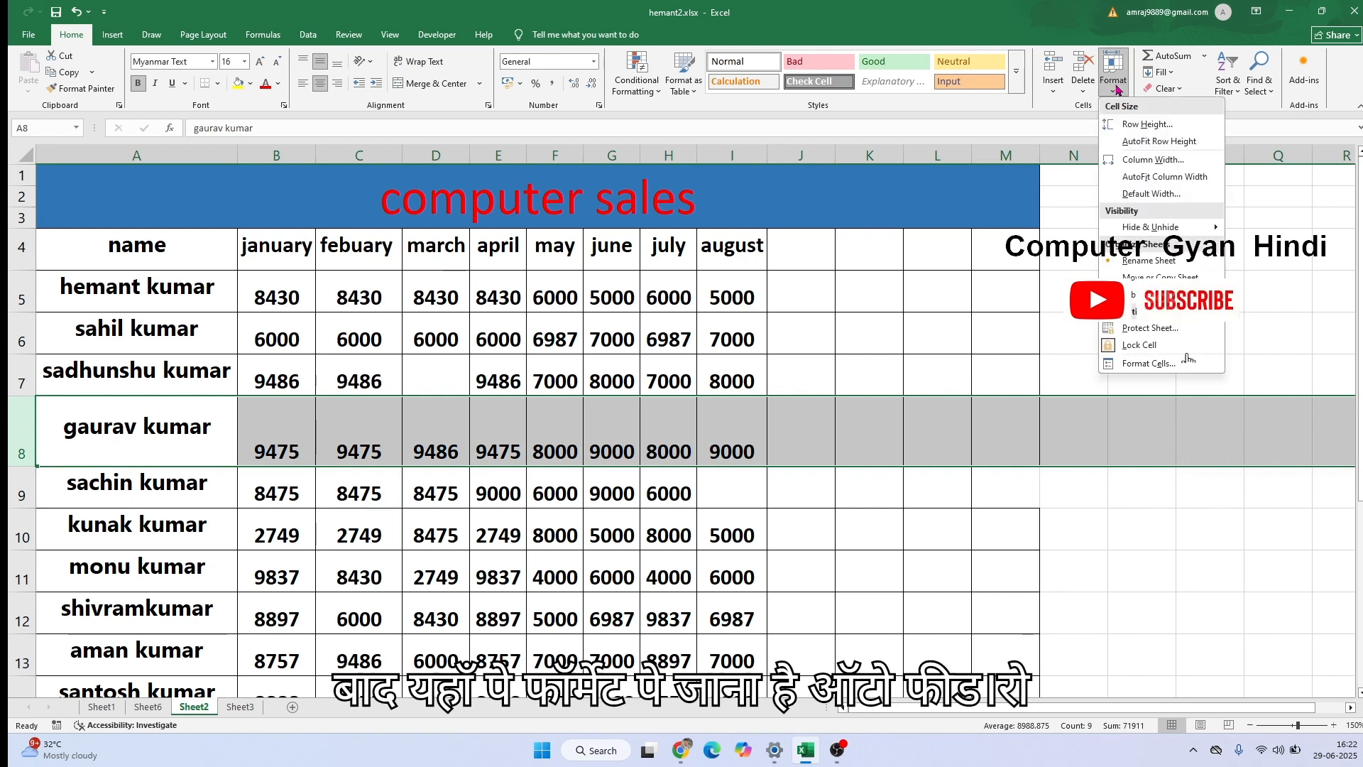
{"action": "left_click", "coordinate": [1148, 142]}
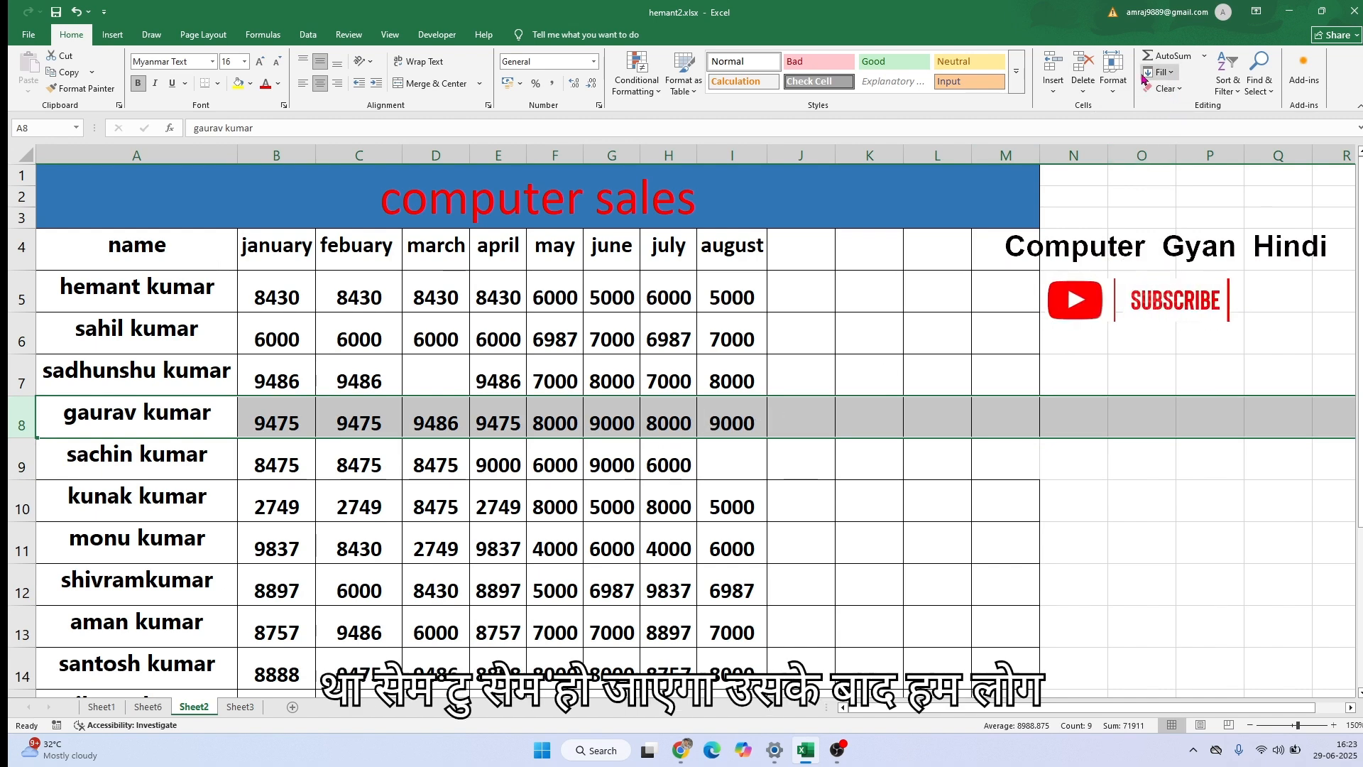
- Set the width of the April column E to 20
{"action": "left_click", "coordinate": [1116, 78]}
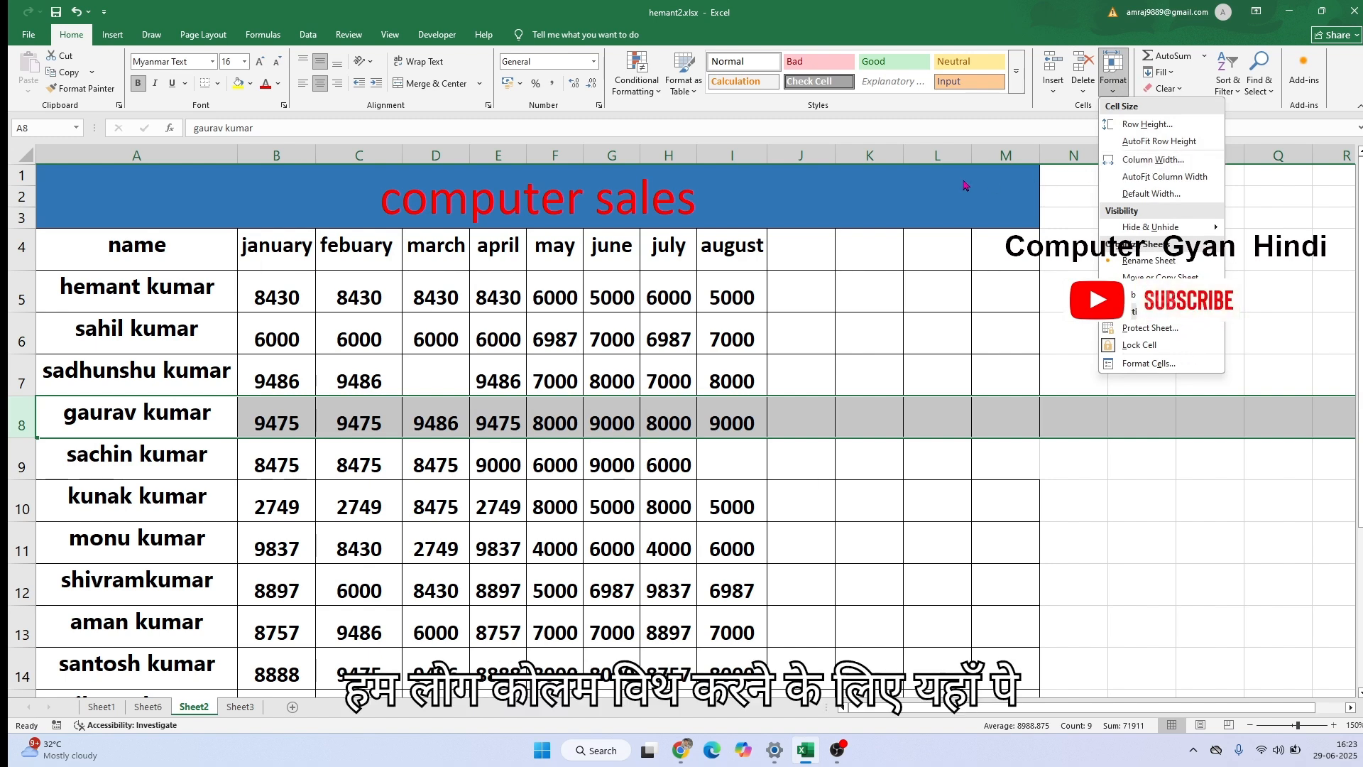
{"action": "left_click", "coordinate": [482, 149]}
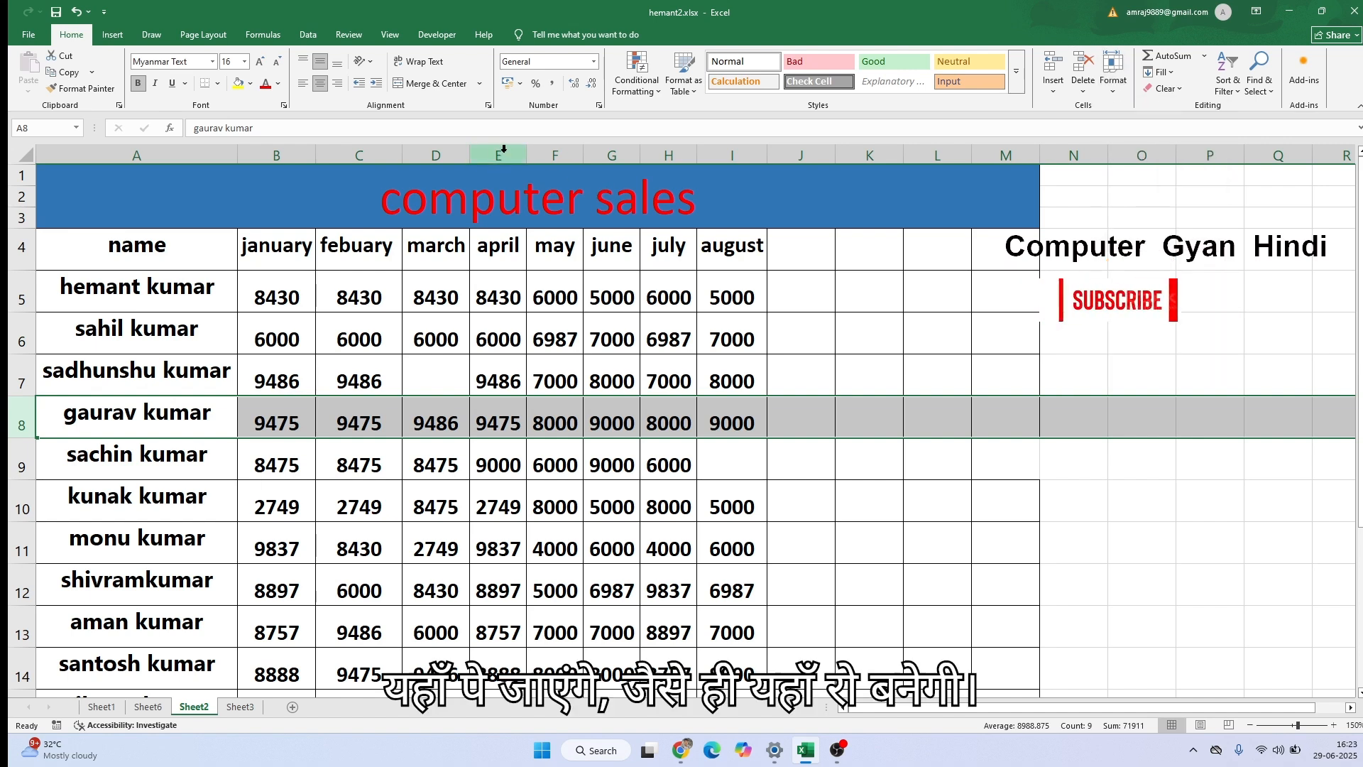
{"action": "left_click", "coordinate": [498, 157]}
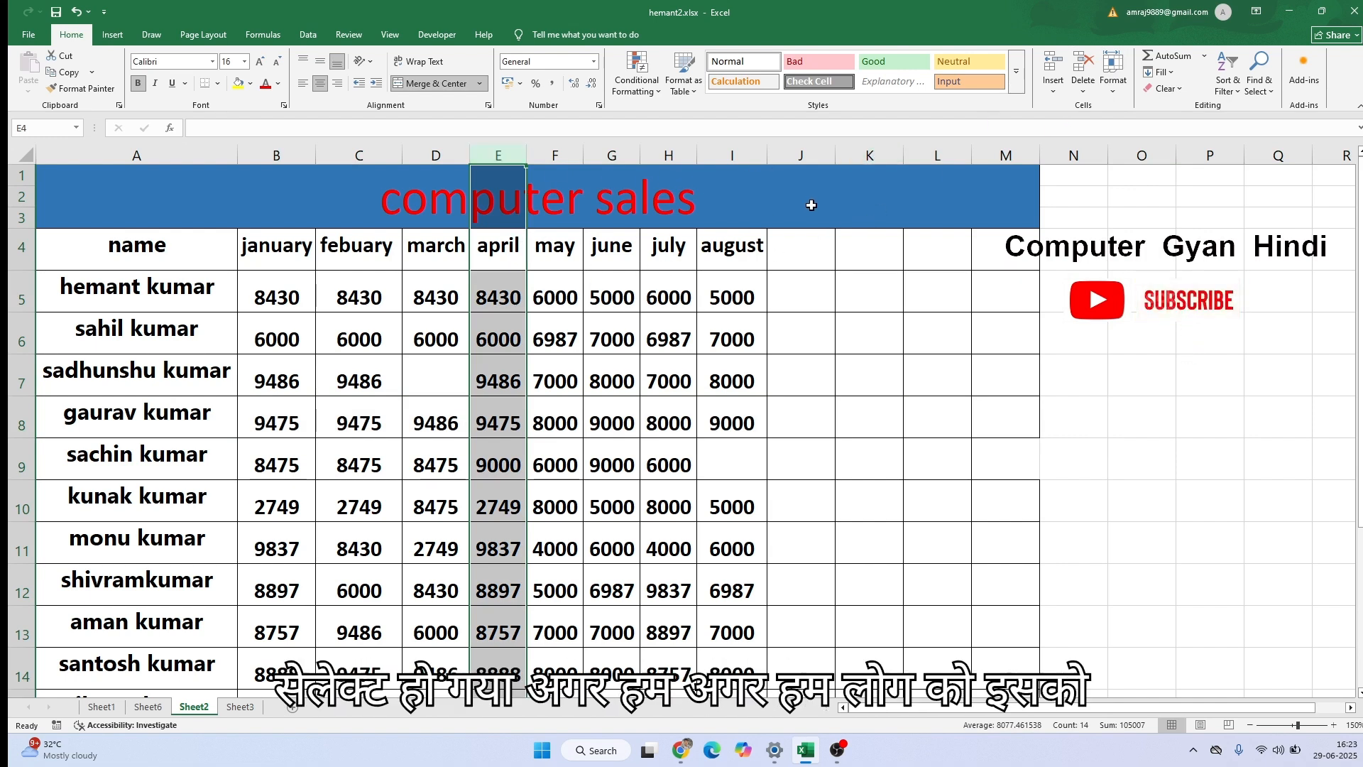
{"action": "left_click", "coordinate": [1113, 84]}
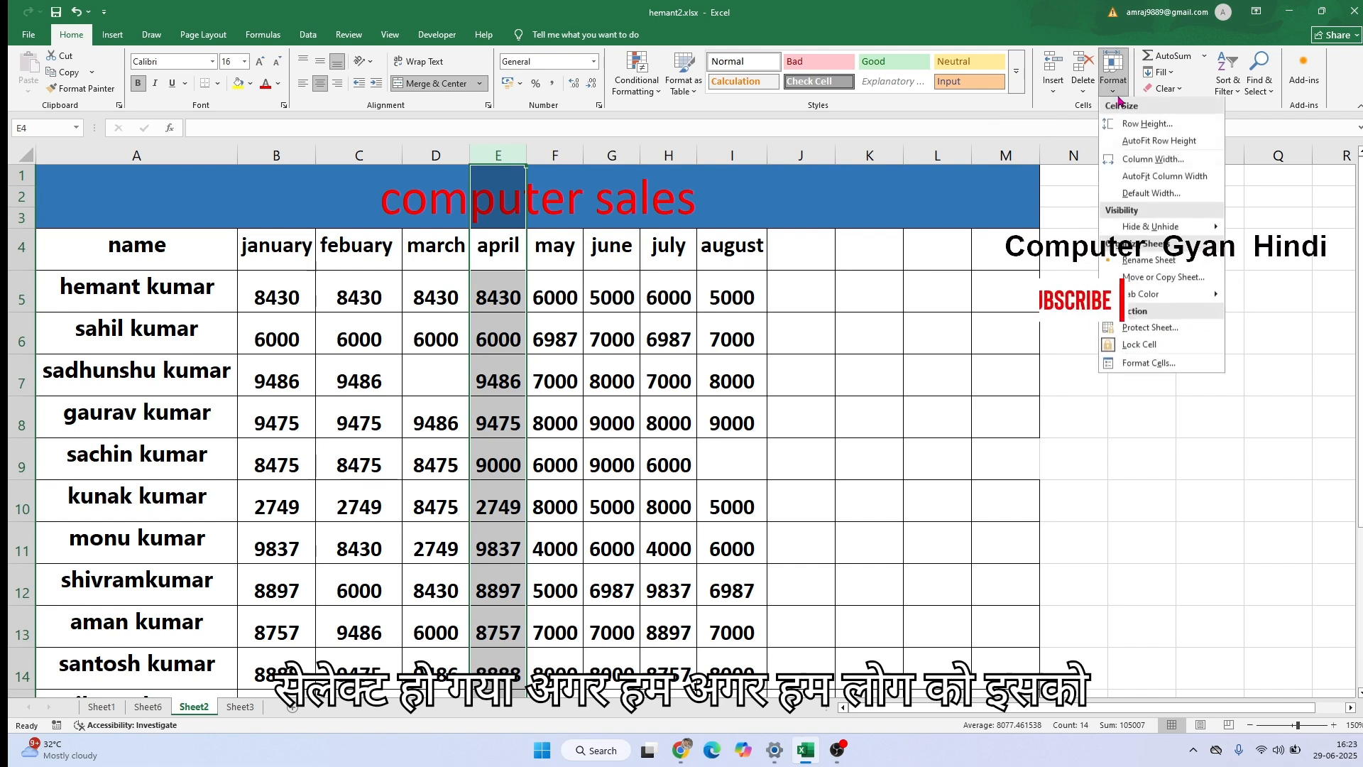
{"action": "left_click", "coordinate": [1143, 160]}
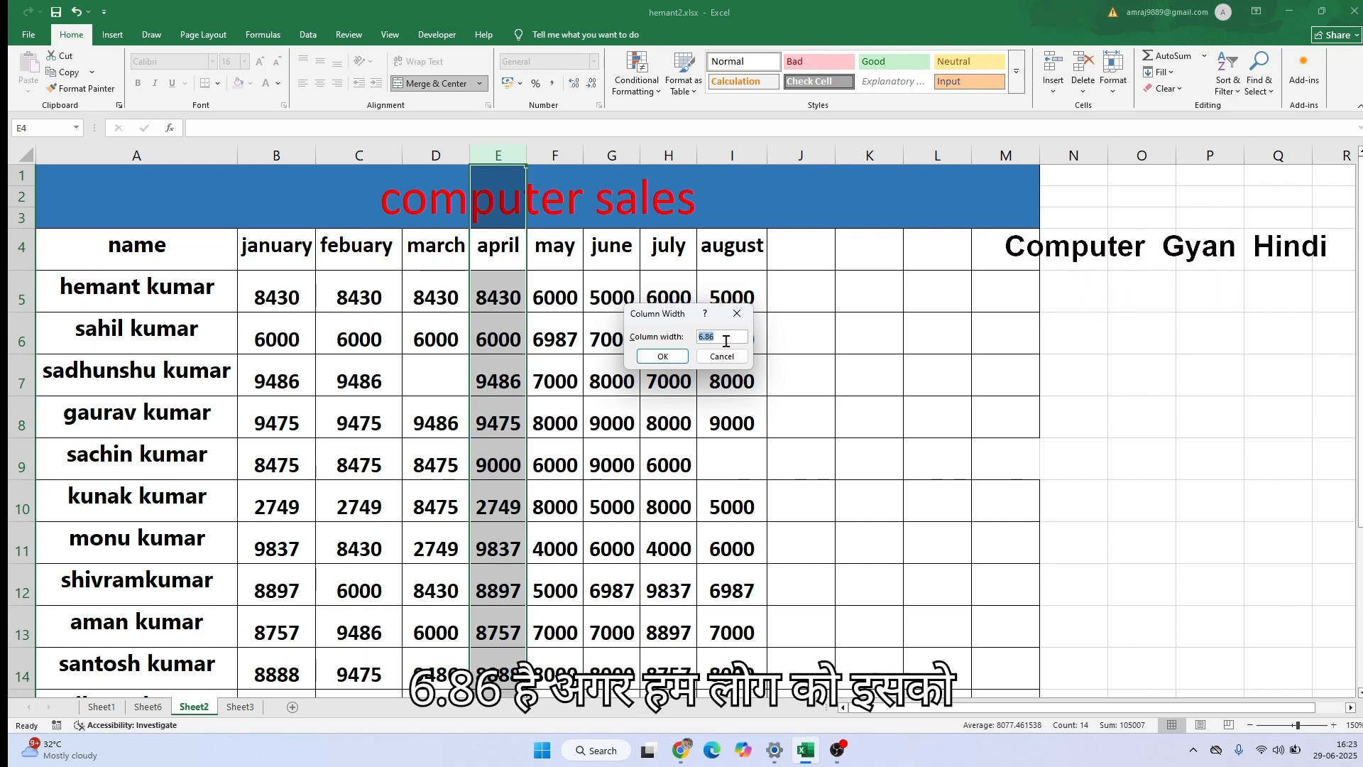
{"action": "type", "text": "20"}
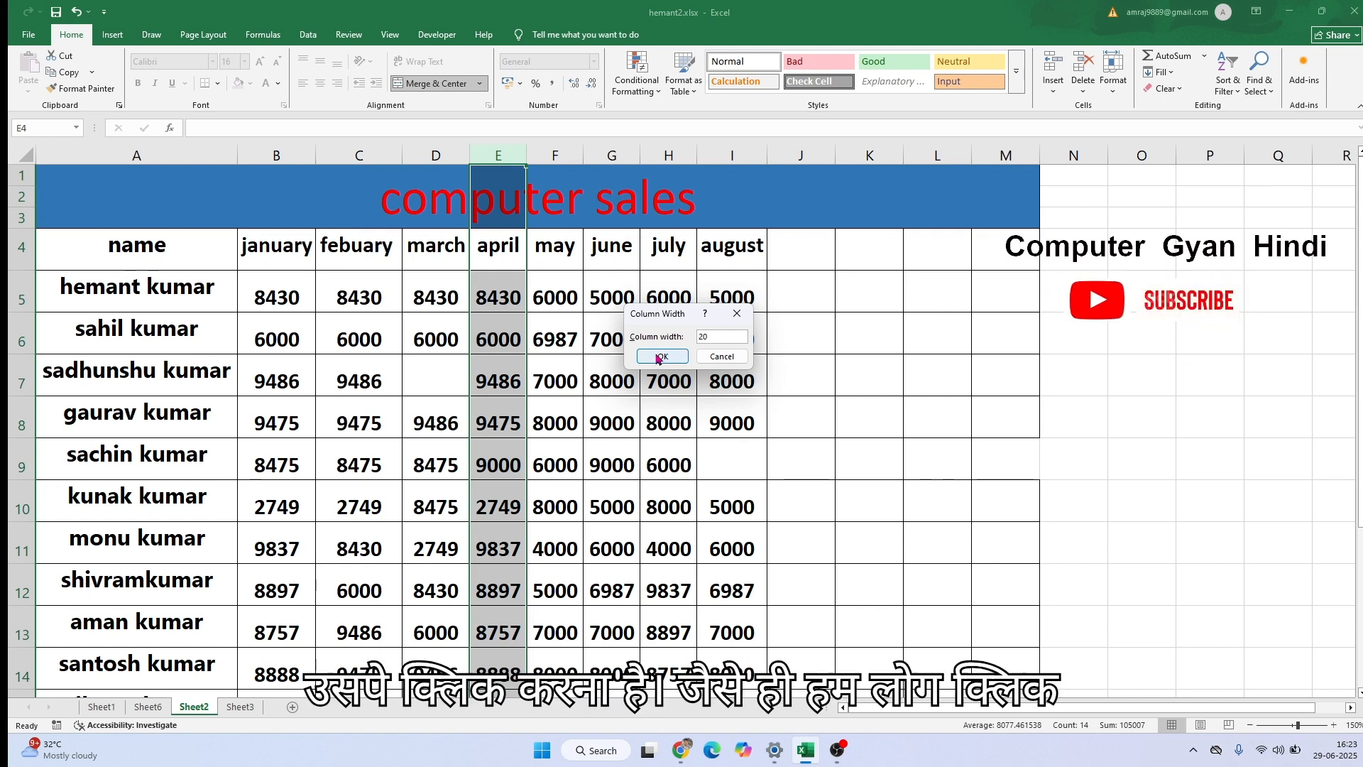
{"action": "left_click", "coordinate": [658, 357]}
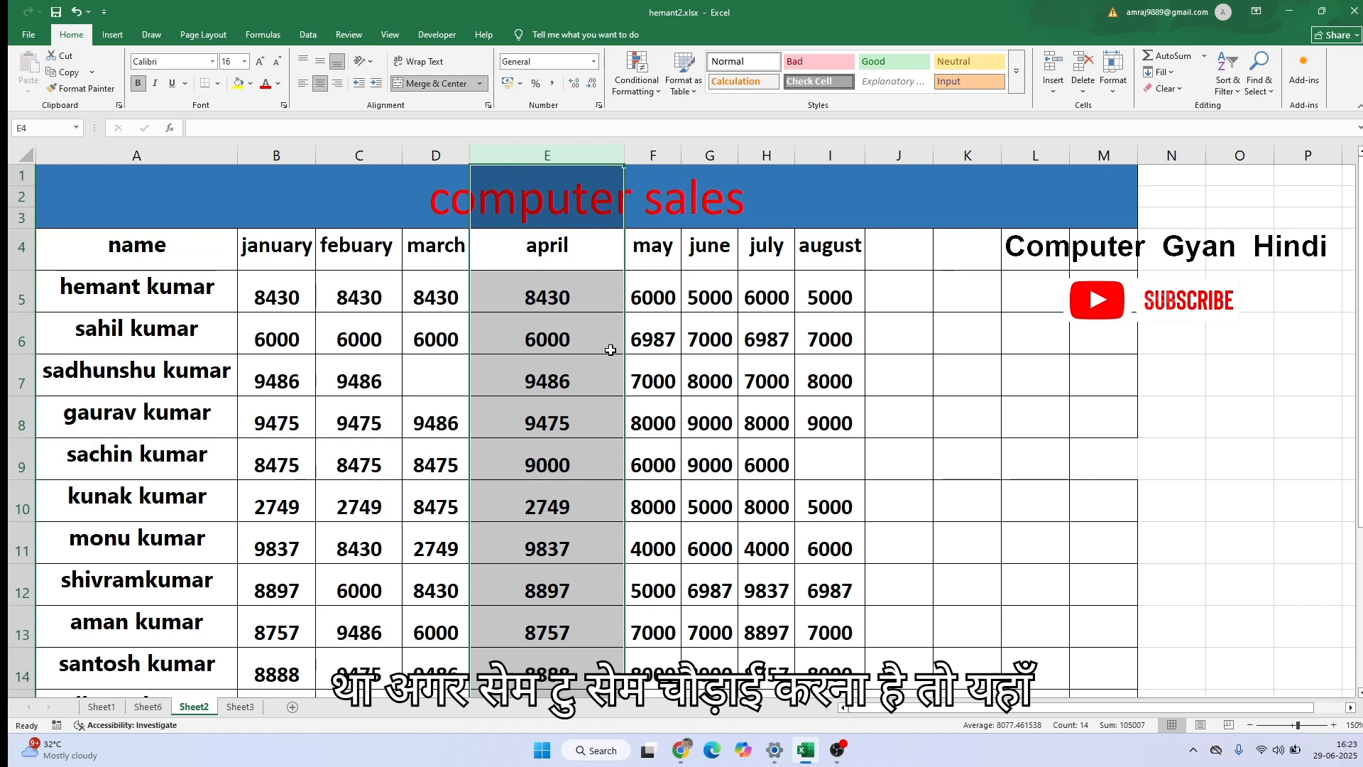
- AutoFit the width of the April column E
{"action": "left_click", "coordinate": [1114, 71]}
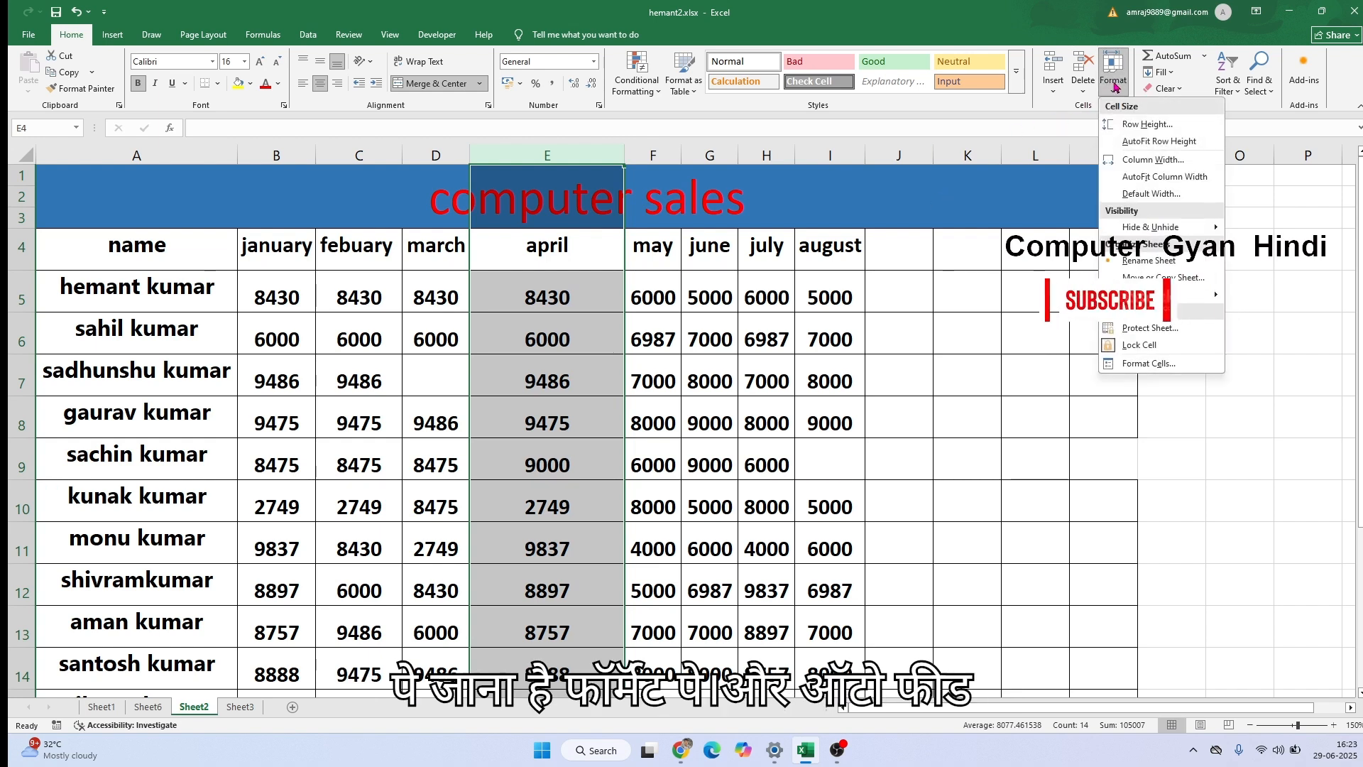
{"action": "left_click", "coordinate": [1141, 178]}
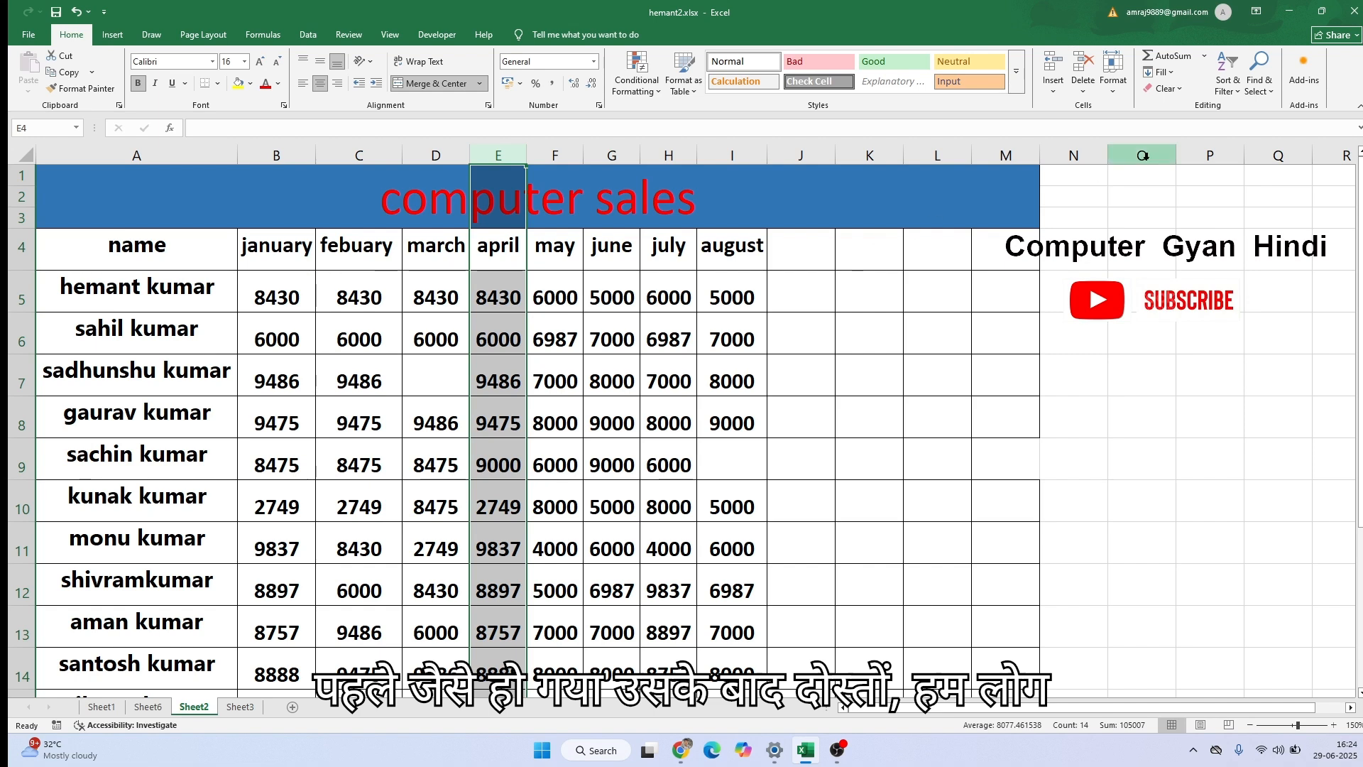
{"action": "left_click", "coordinate": [1118, 92]}
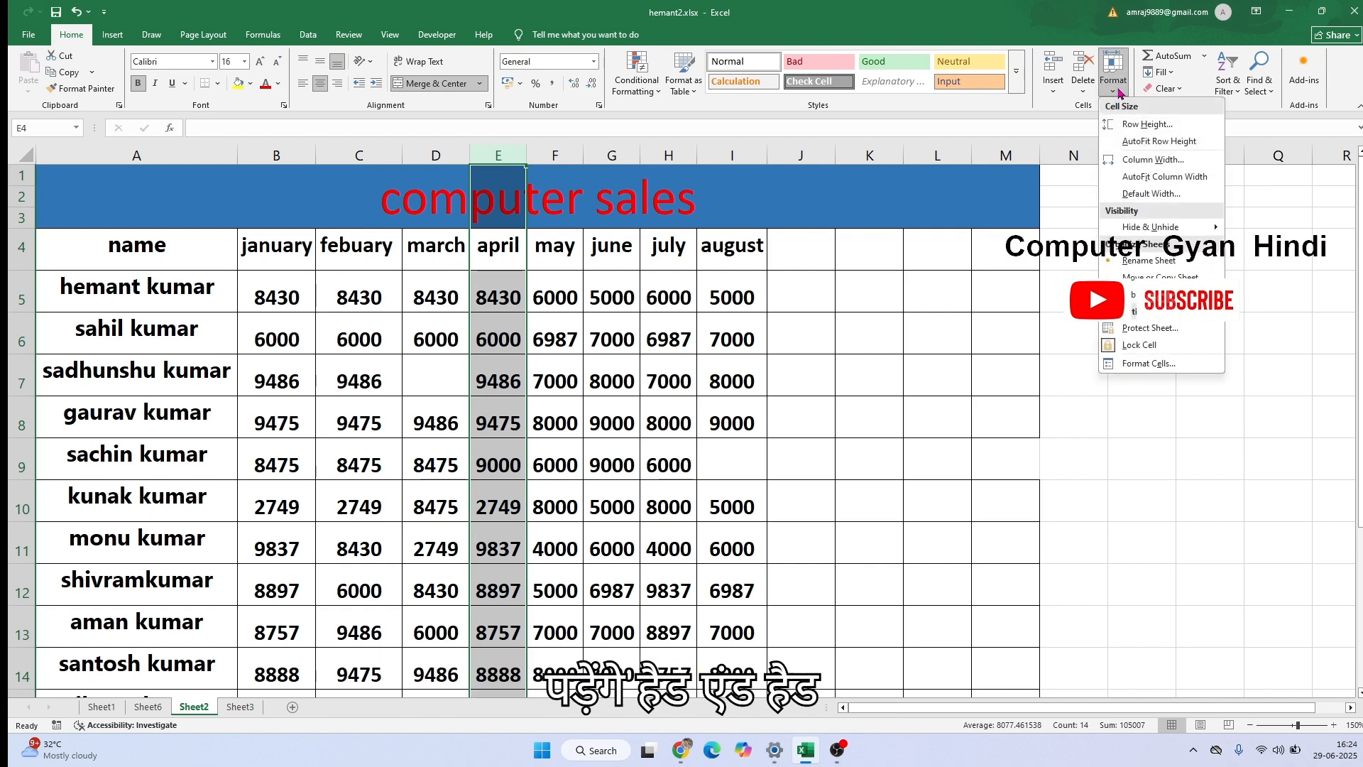
{"action": "mouse_move", "coordinate": [1144, 234]}
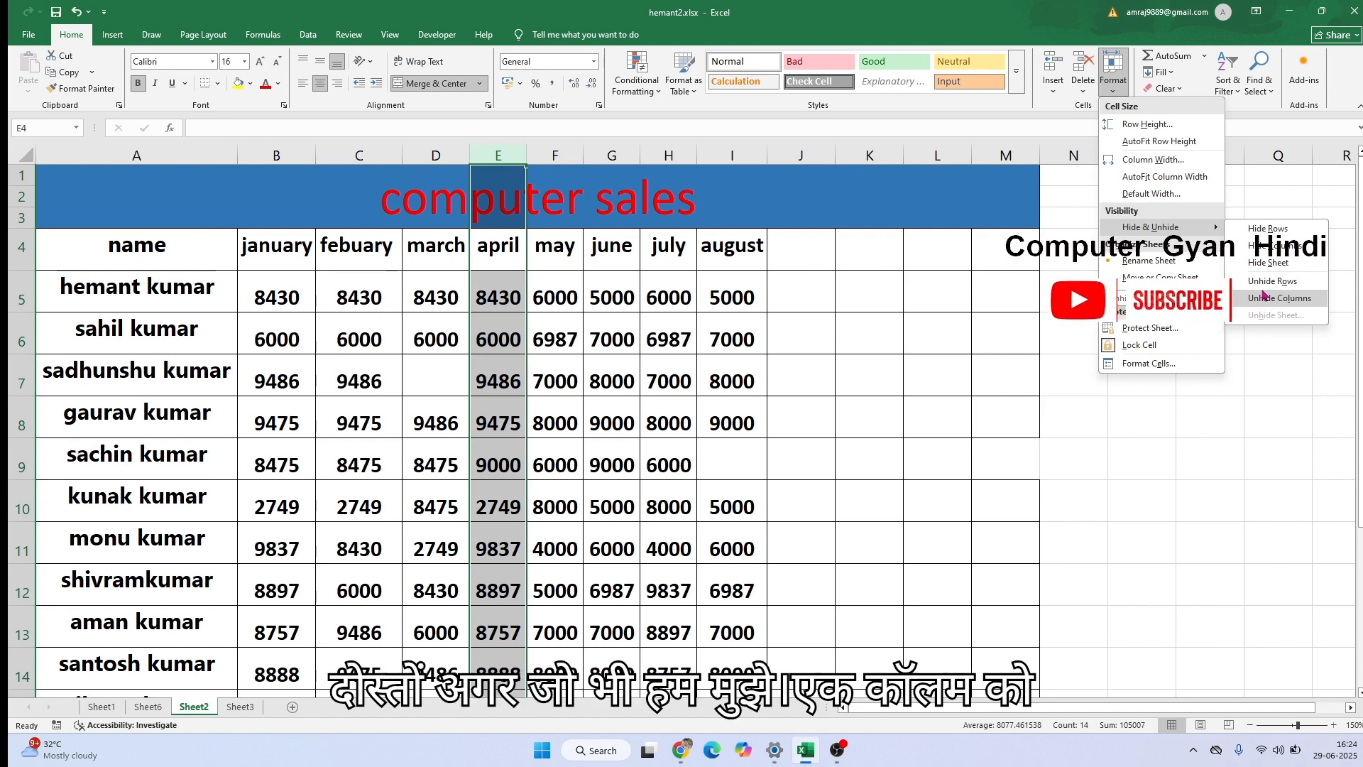
{"action": "left_click", "coordinate": [658, 296]}
{"action": "left_click", "coordinate": [578, 256]}
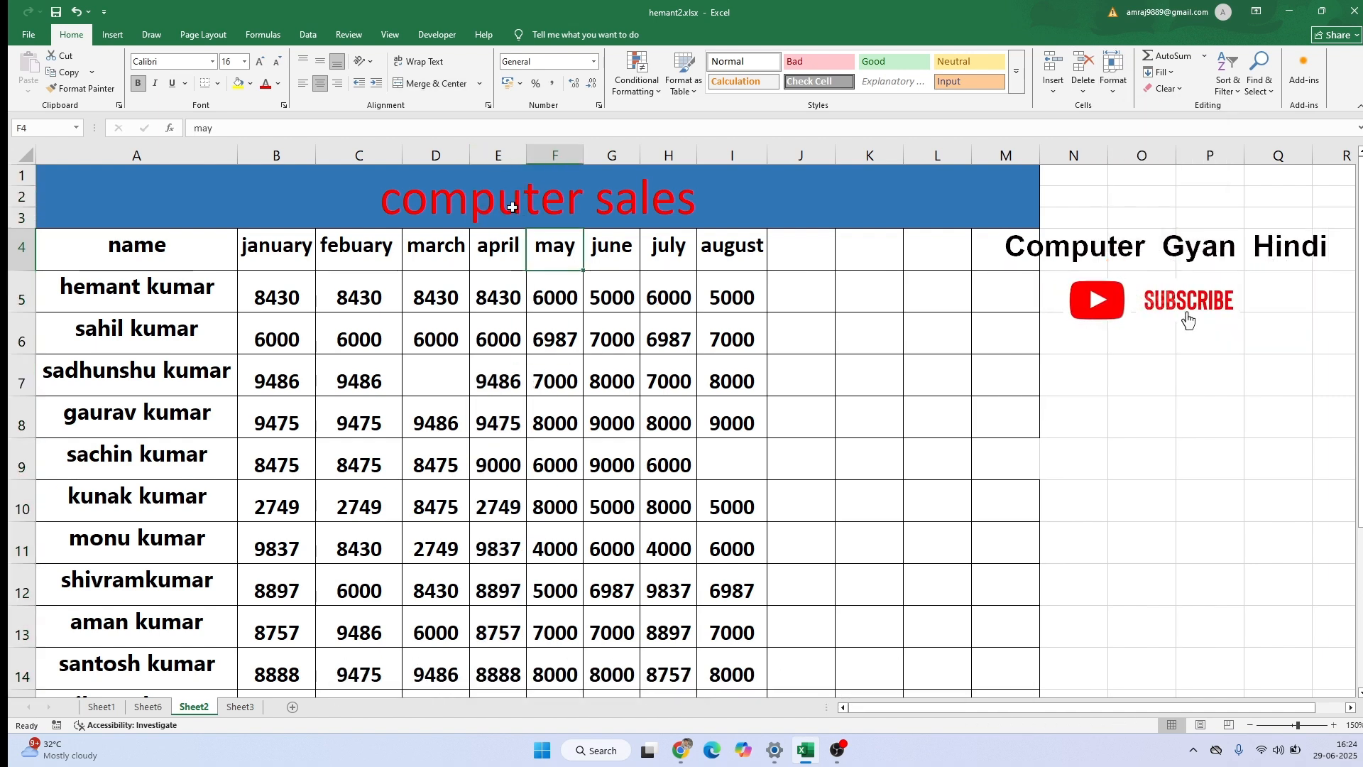
- Hide the April, May and June columns E to G of the sales table
{"action": "left_click_drag", "start_coordinate": [497, 160], "coordinate": [592, 230]}
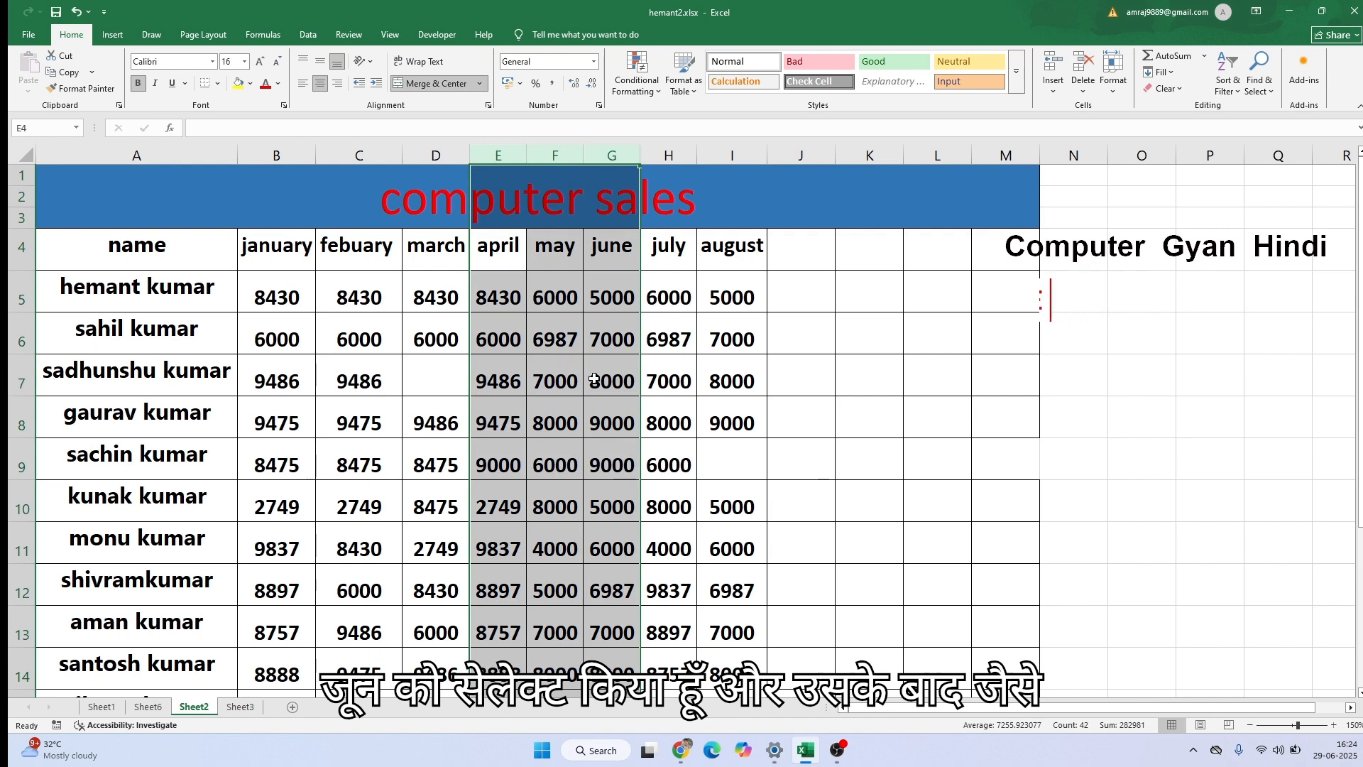
{"action": "left_click", "coordinate": [1113, 84]}
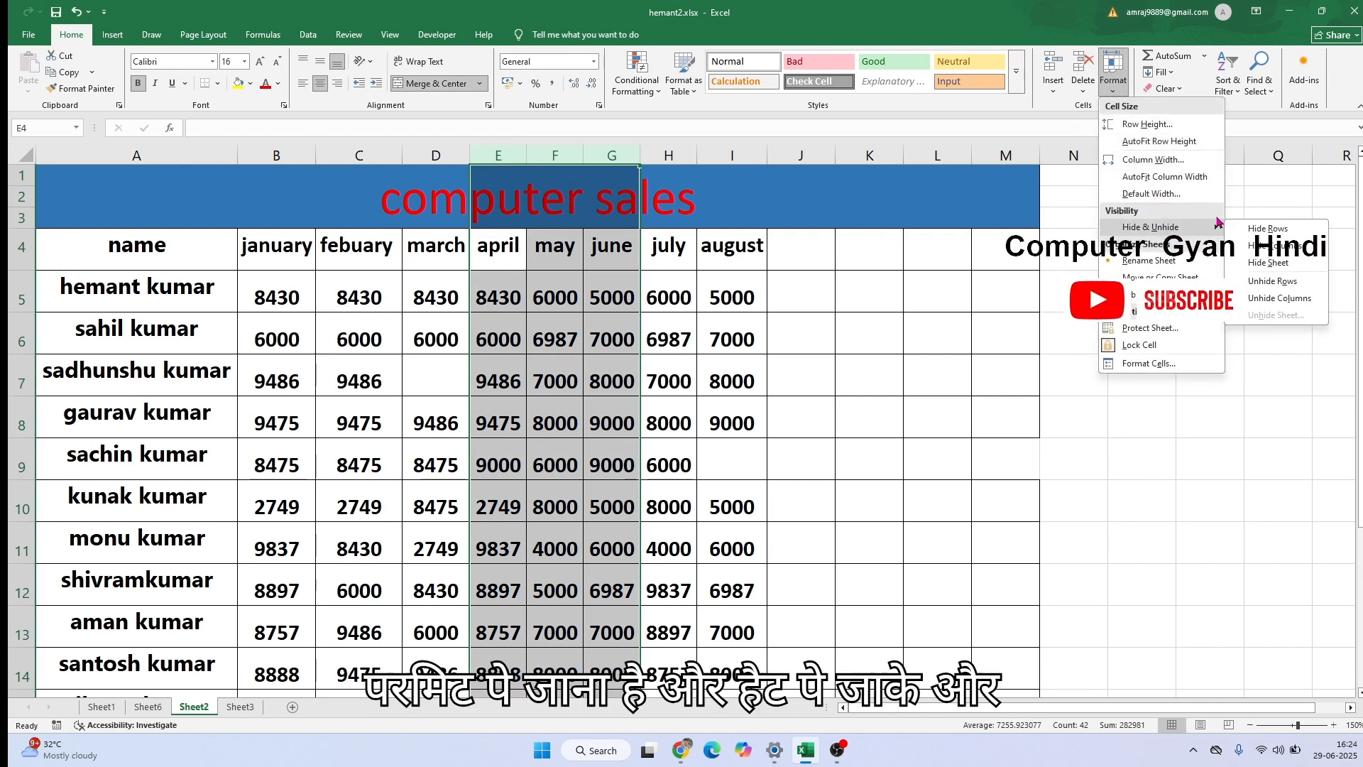
{"action": "left_click", "coordinate": [1286, 246]}
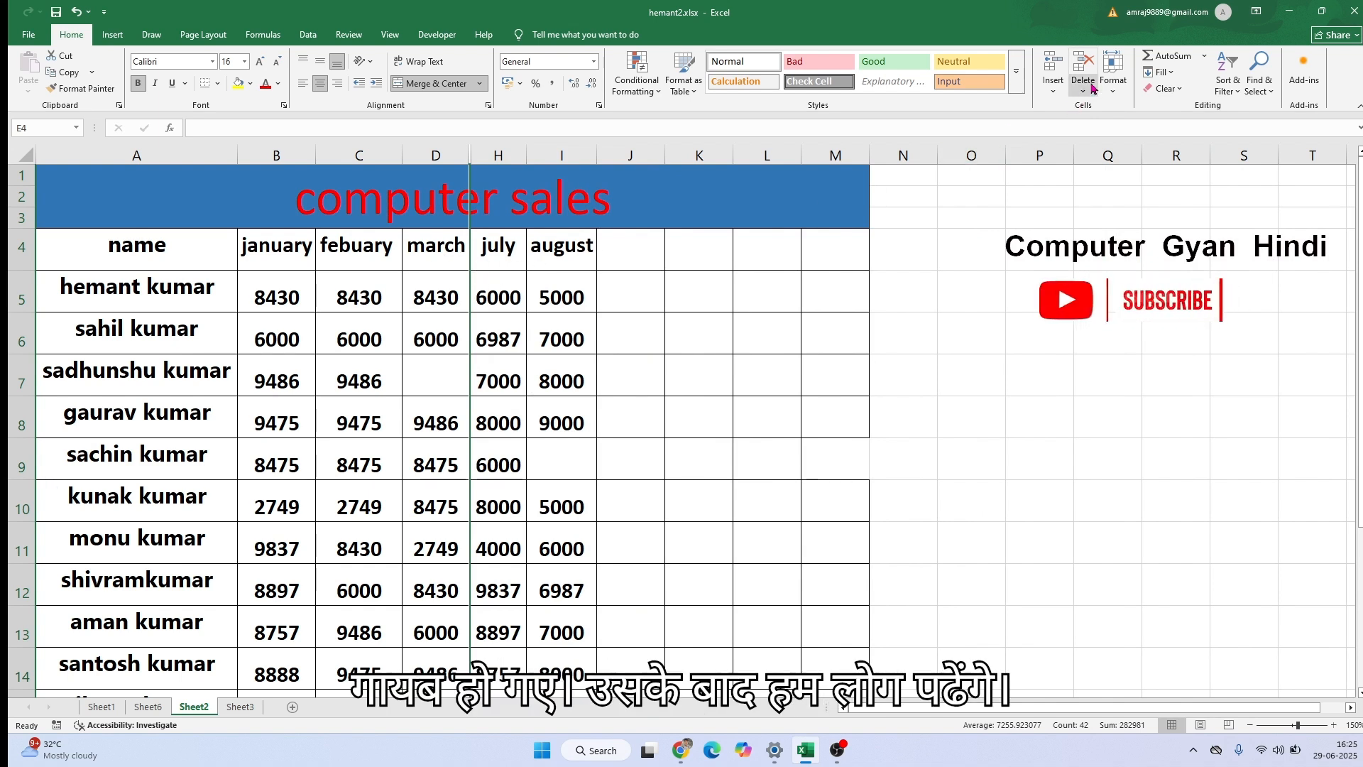
- Hide rows 5 to 7 of the sales table
{"action": "left_click", "coordinate": [1114, 91]}
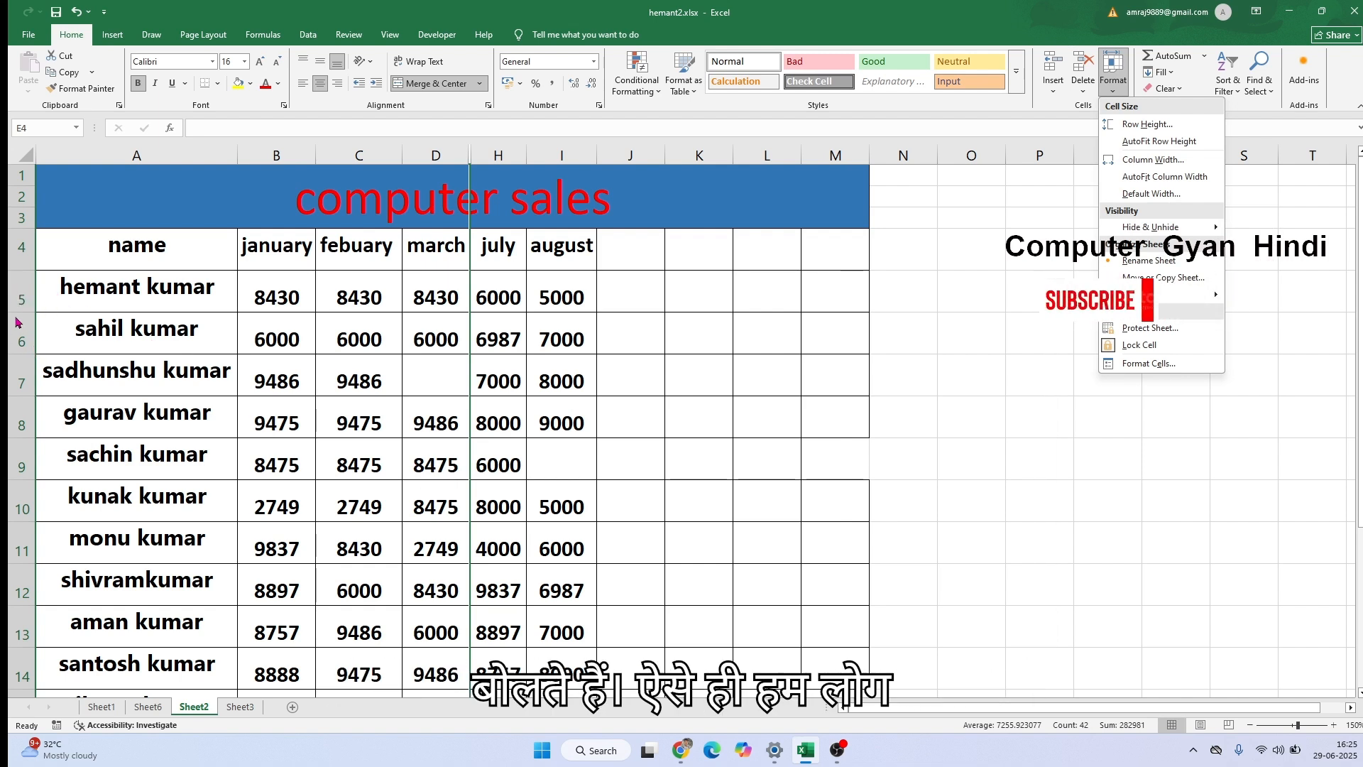
{"action": "left_click", "coordinate": [53, 294]}
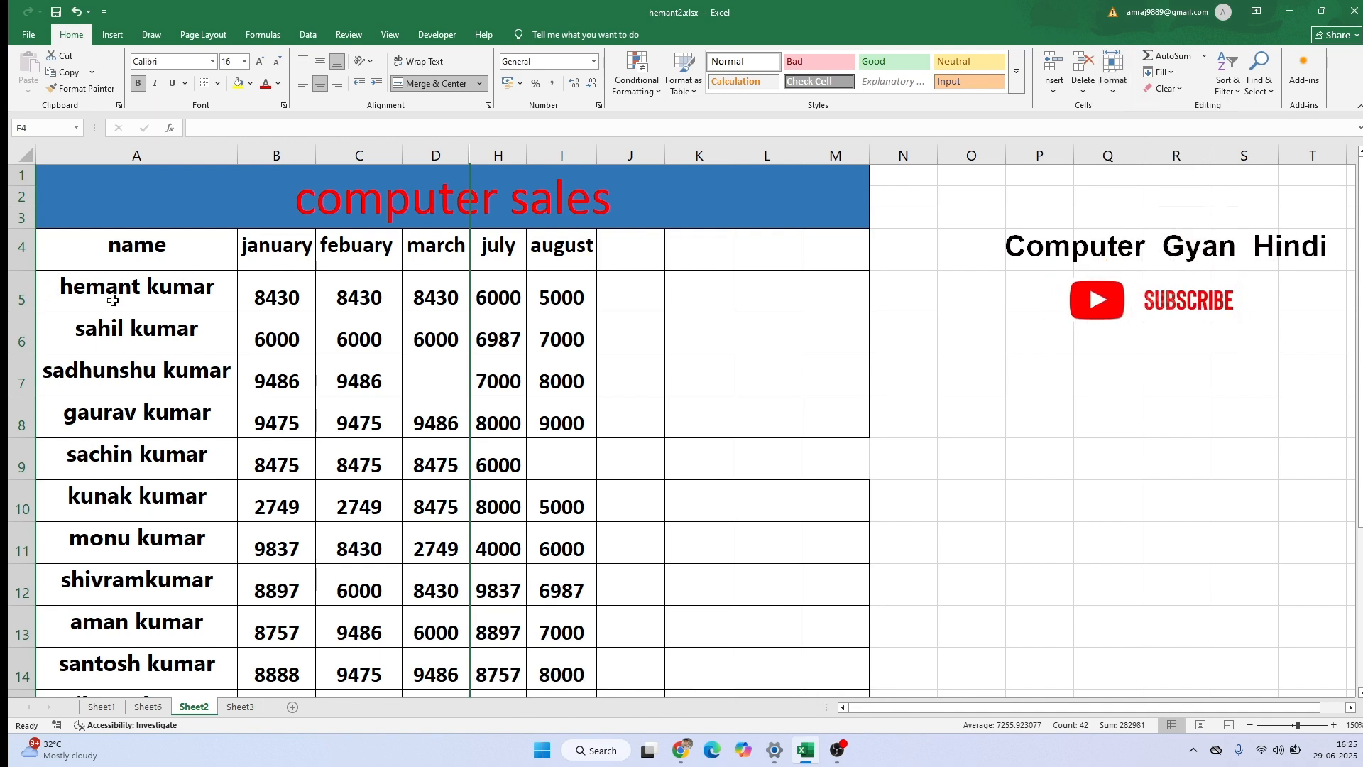
{"action": "left_click_drag", "start_coordinate": [110, 298], "coordinate": [861, 365]}
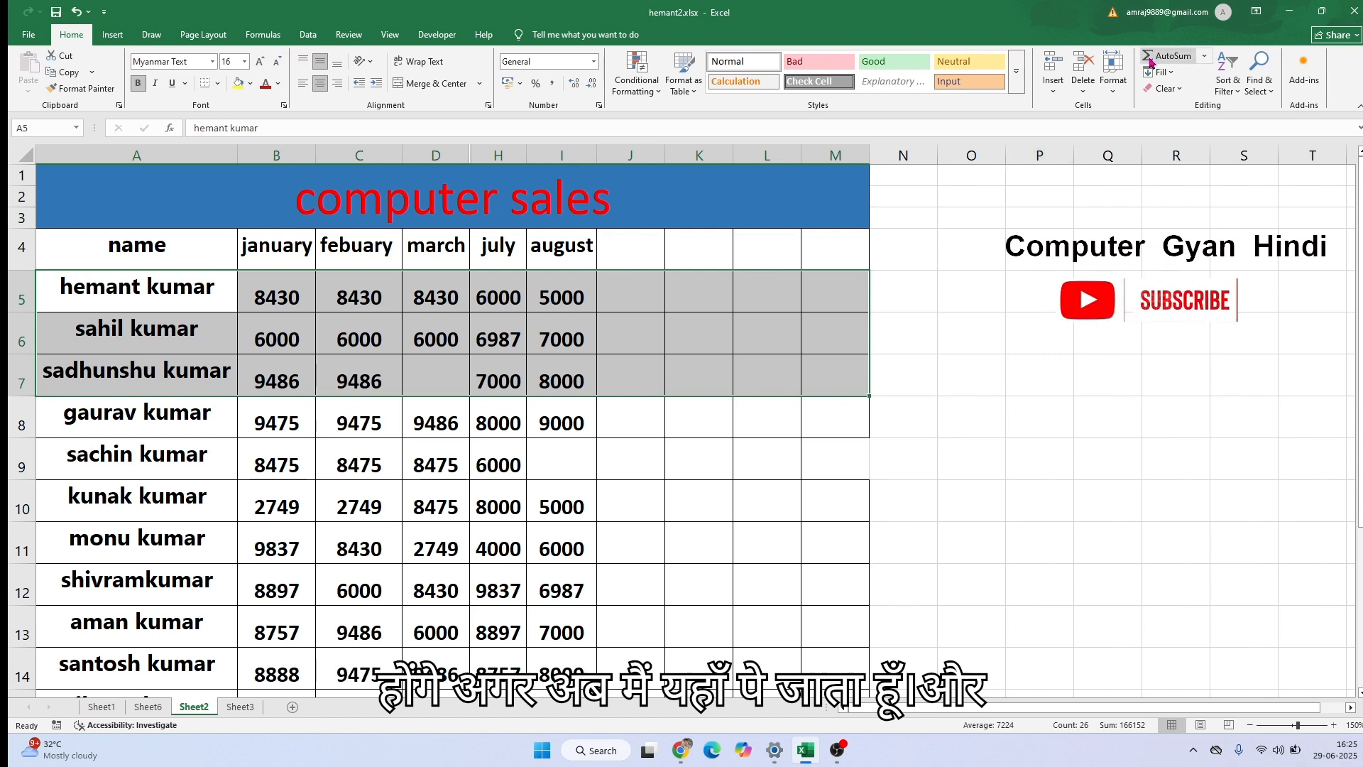
{"action": "left_click", "coordinate": [1113, 71]}
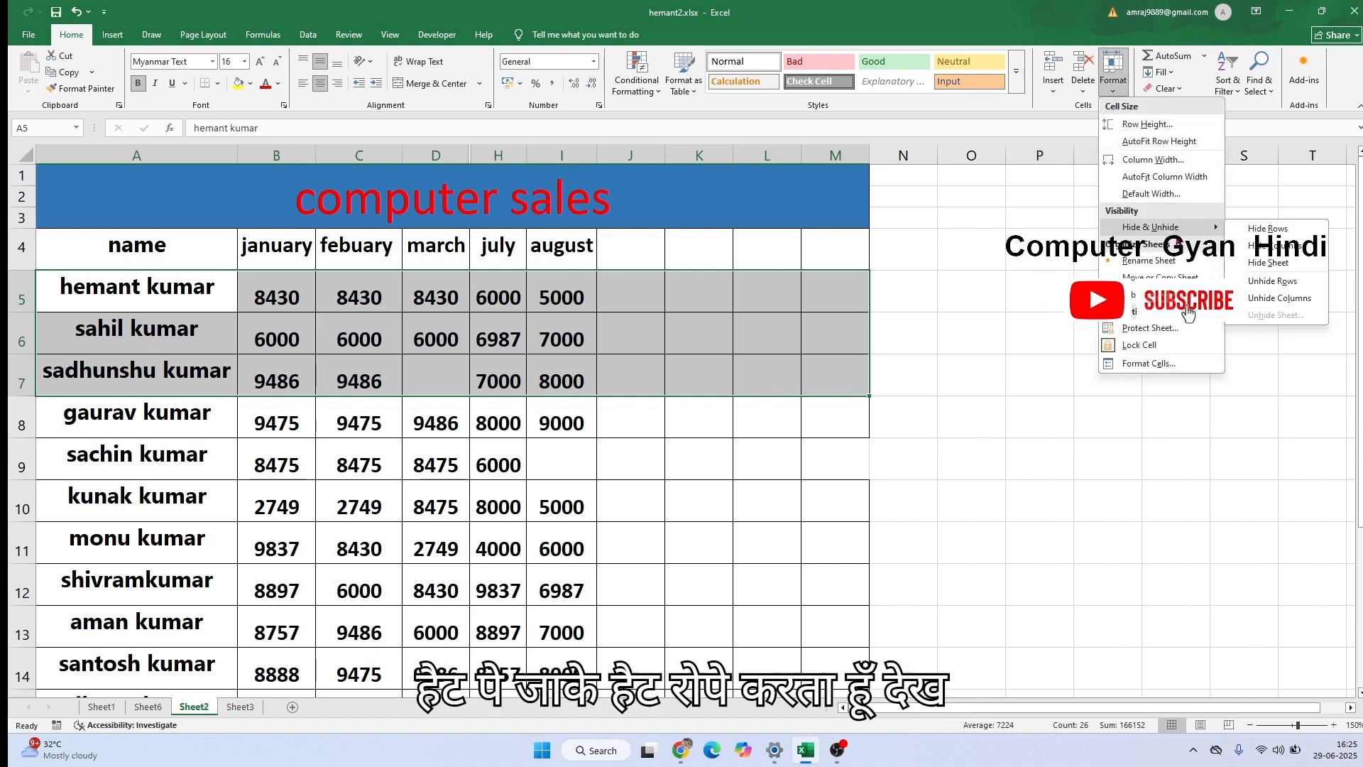
{"action": "left_click", "coordinate": [1245, 226]}
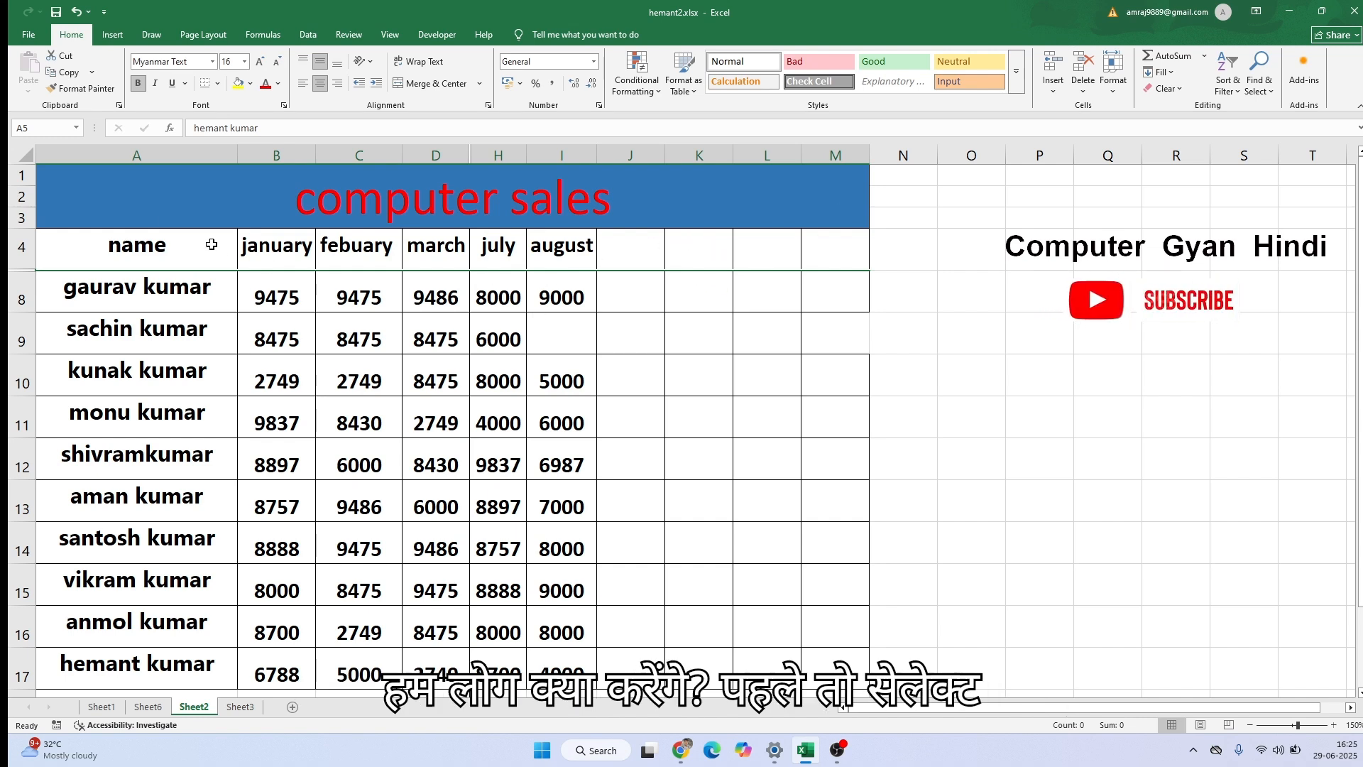
- Unhide the hidden rows 5 to 7 across the whole selected sales table and clear the selection
{"action": "left_click_drag", "start_coordinate": [104, 179], "coordinate": [449, 687]}
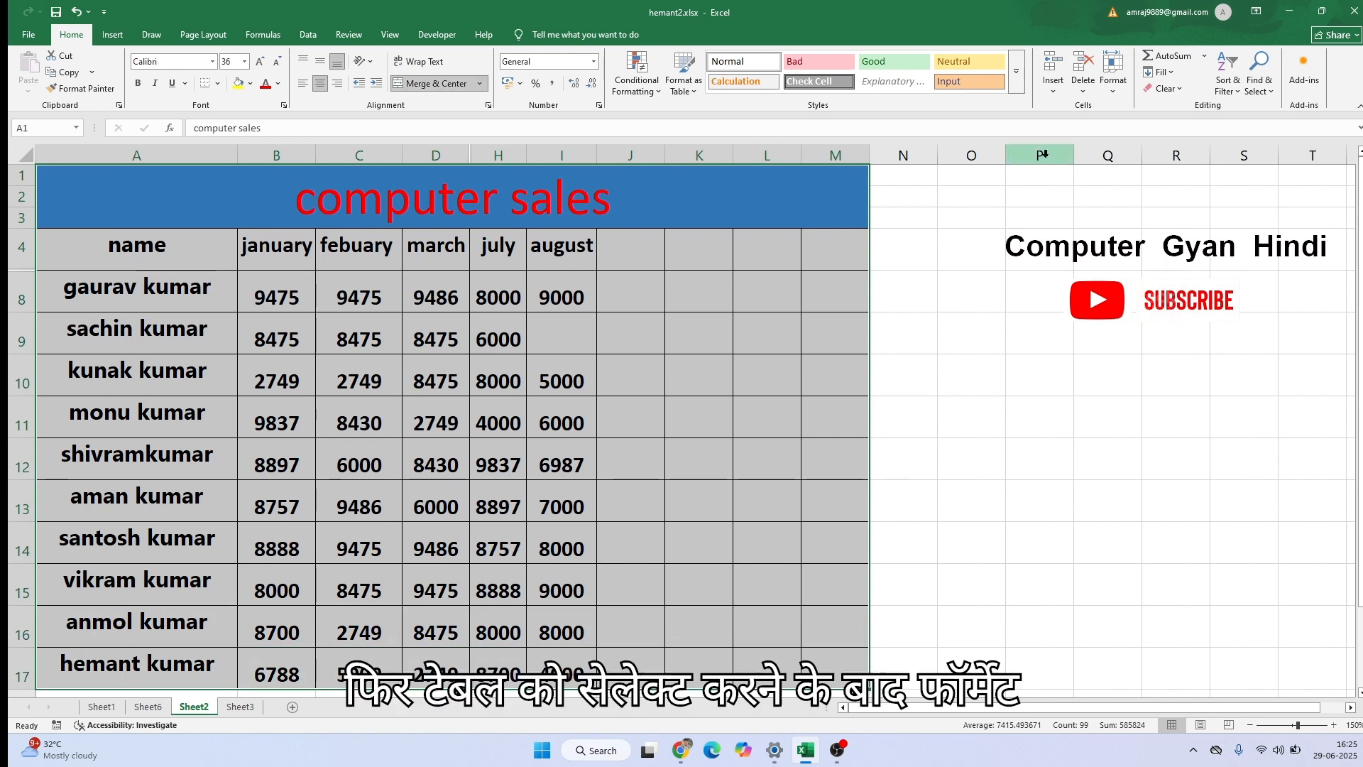
{"action": "left_click", "coordinate": [1112, 99]}
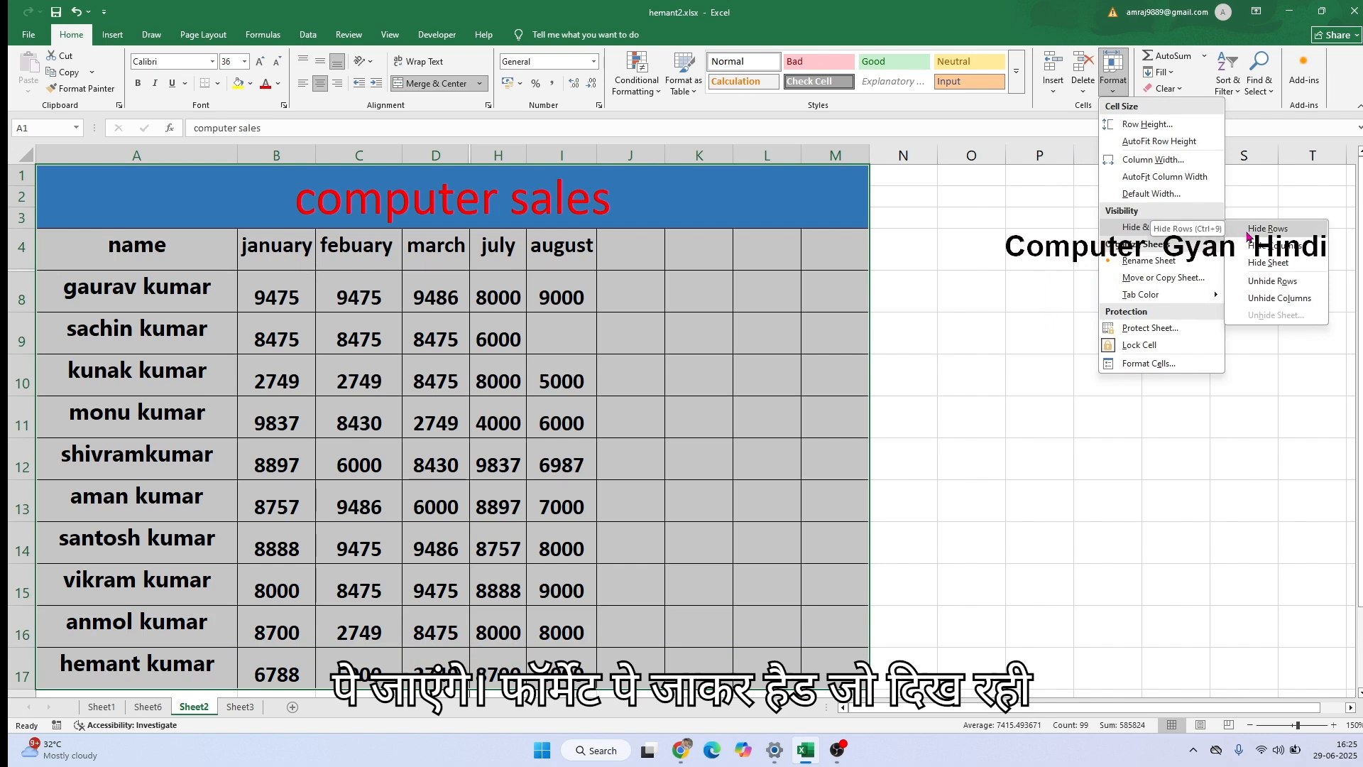
{"action": "left_click", "coordinate": [1261, 284]}
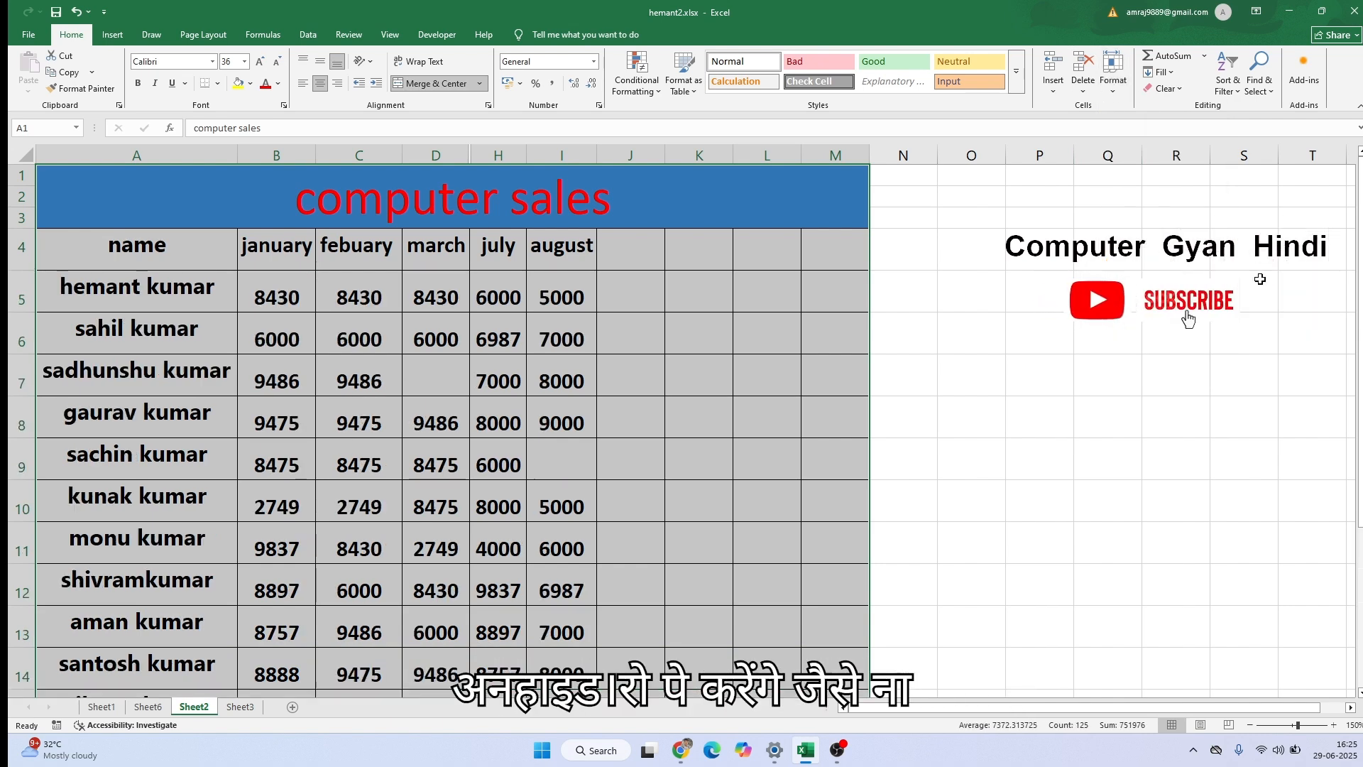
{"action": "left_click", "coordinate": [608, 436]}
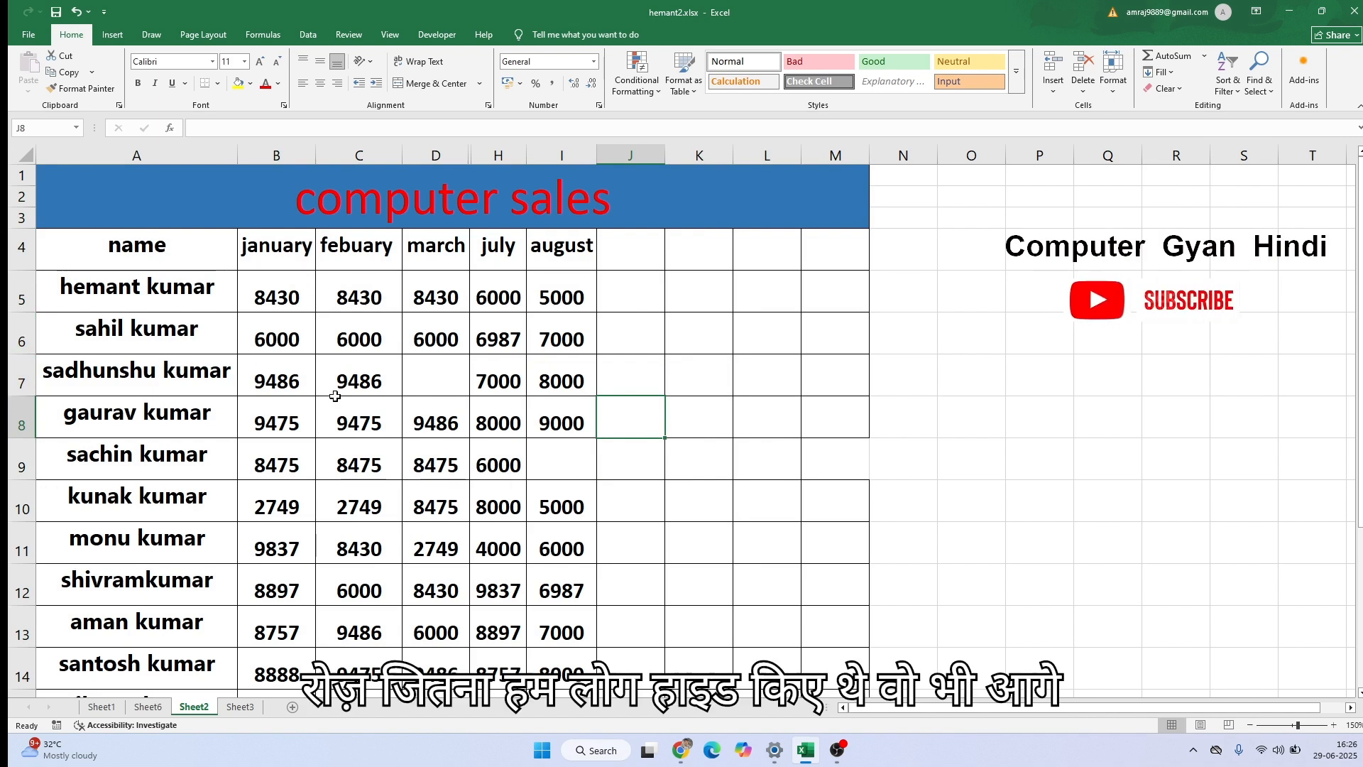
- Select the whole sales table and unhide its hidden columns E to G
{"action": "mouse_move", "coordinate": [134, 207]}
{"action": "left_mouse_down"}
{"action": "mouse_move", "coordinate": [298, 252]}
{"action": "mouse_move", "coordinate": [426, 674]}
{"action": "mouse_move", "coordinate": [448, 678]}
{"action": "mouse_move", "coordinate": [450, 662]}
{"action": "left_mouse_up"}
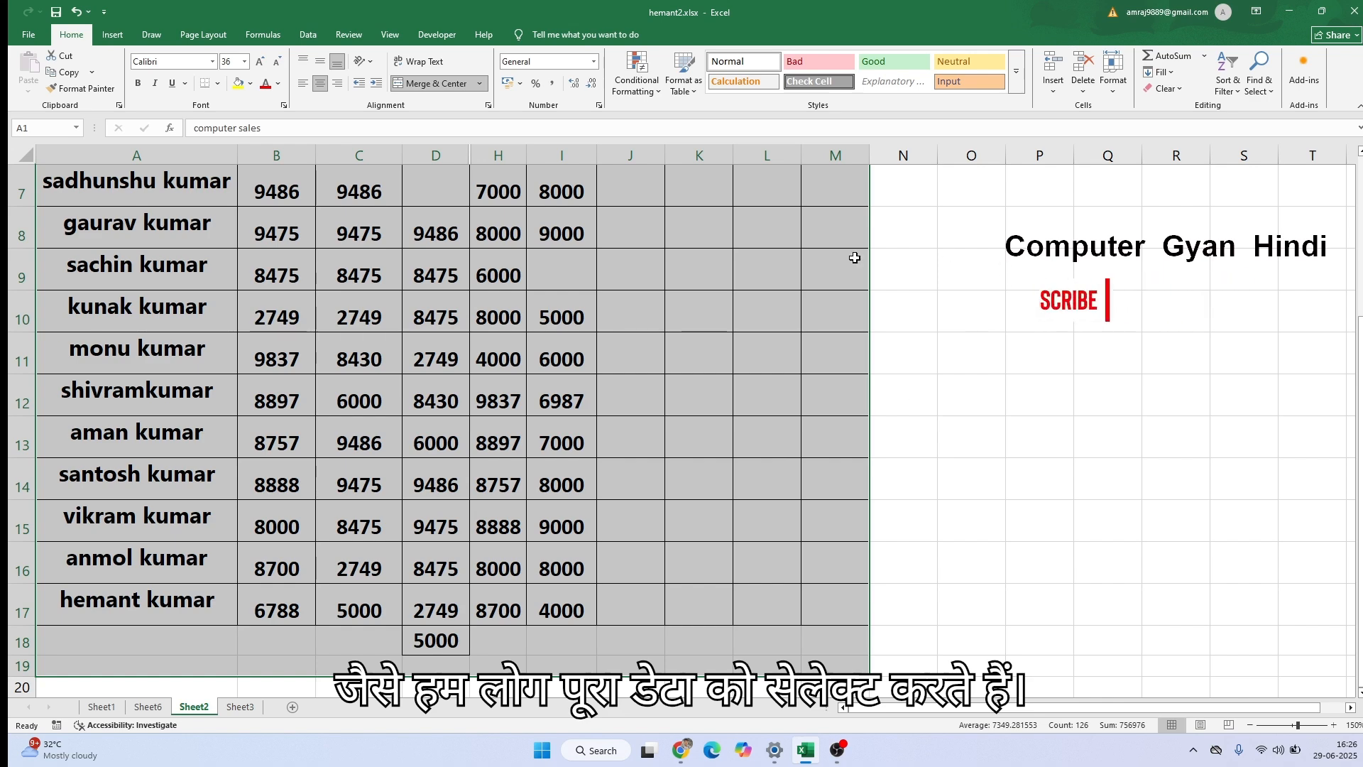
{"action": "scroll", "coordinate": [854, 258], "scroll_direction": "up", "scroll_amount": 2}
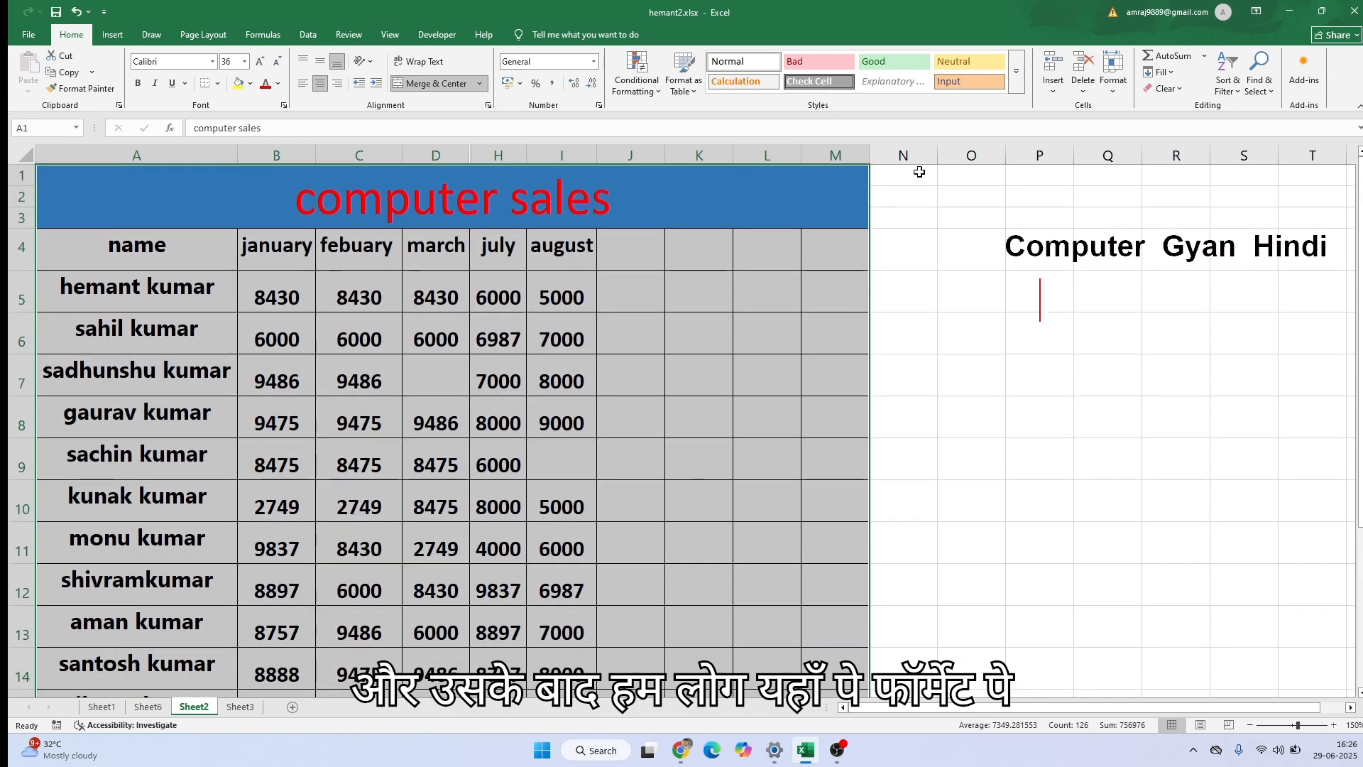
{"action": "left_click", "coordinate": [1113, 75]}
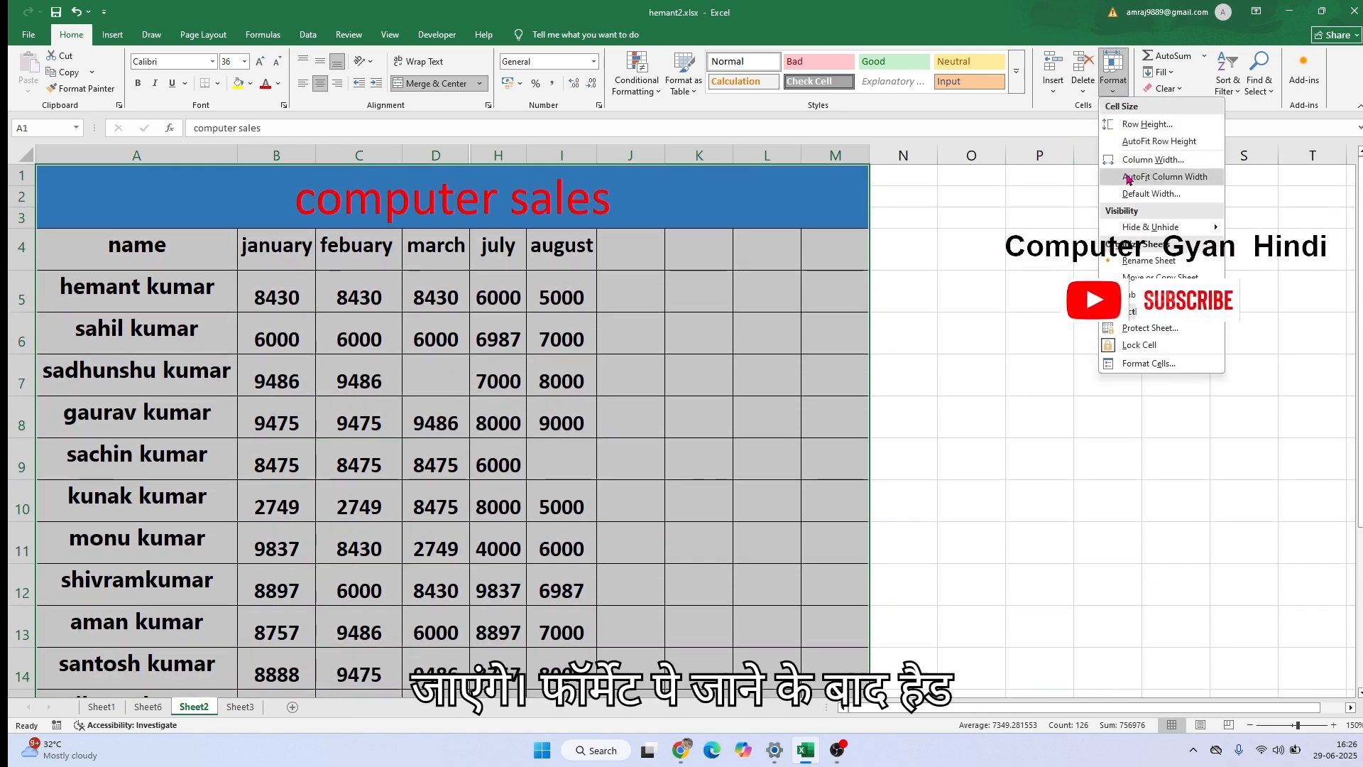
{"action": "mouse_move", "coordinate": [1137, 234]}
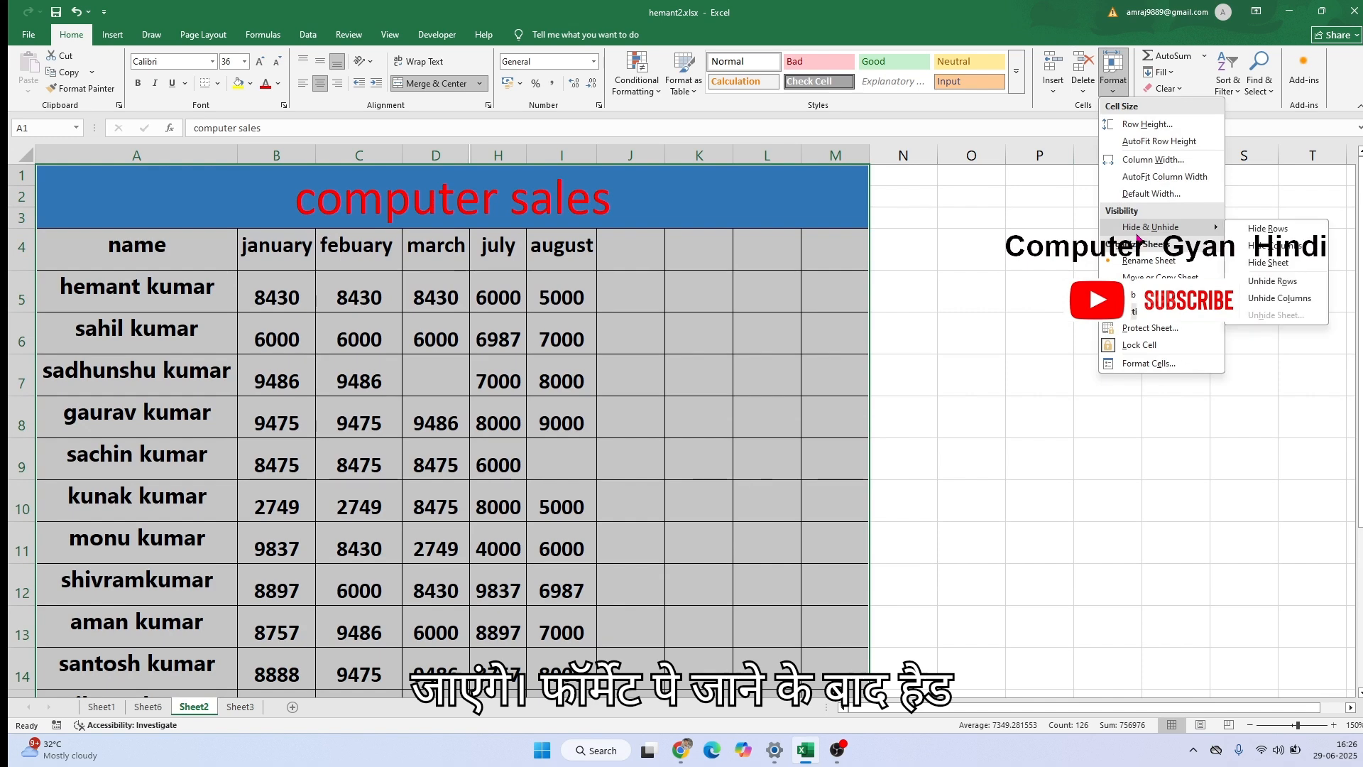
{"action": "left_click", "coordinate": [1283, 299]}
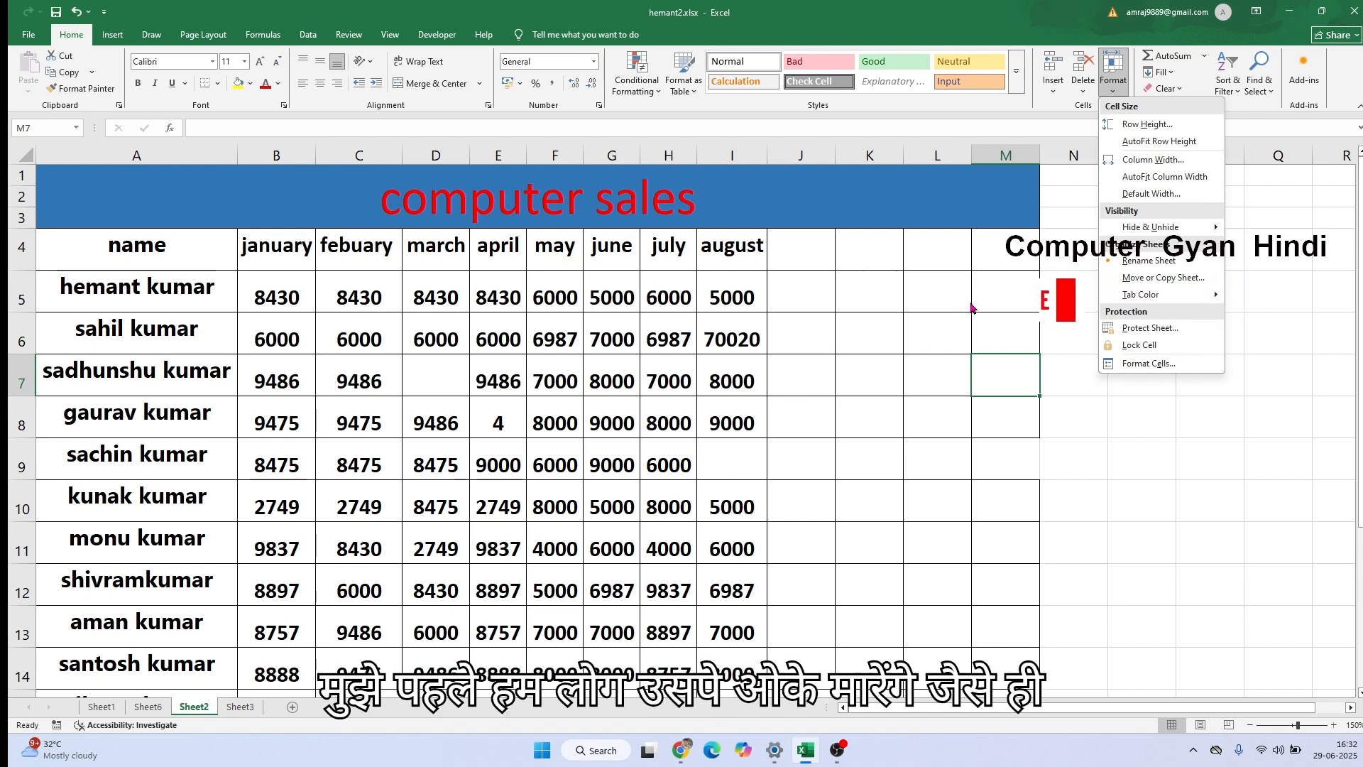
- Hide Sheet2 from the workbook and bring it back with the Unhide Sheet command
{"action": "mouse_move", "coordinate": [1176, 231]}
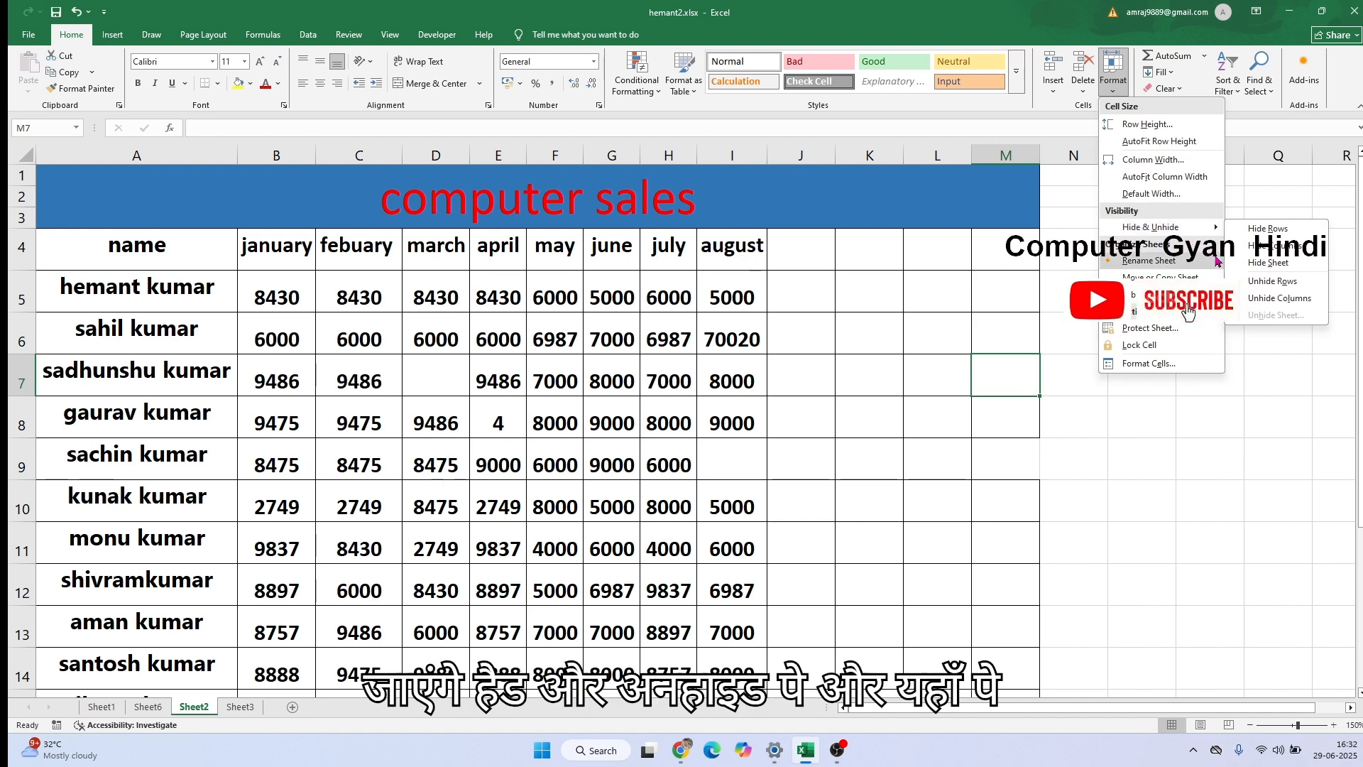
{"action": "left_click", "coordinate": [1264, 264]}
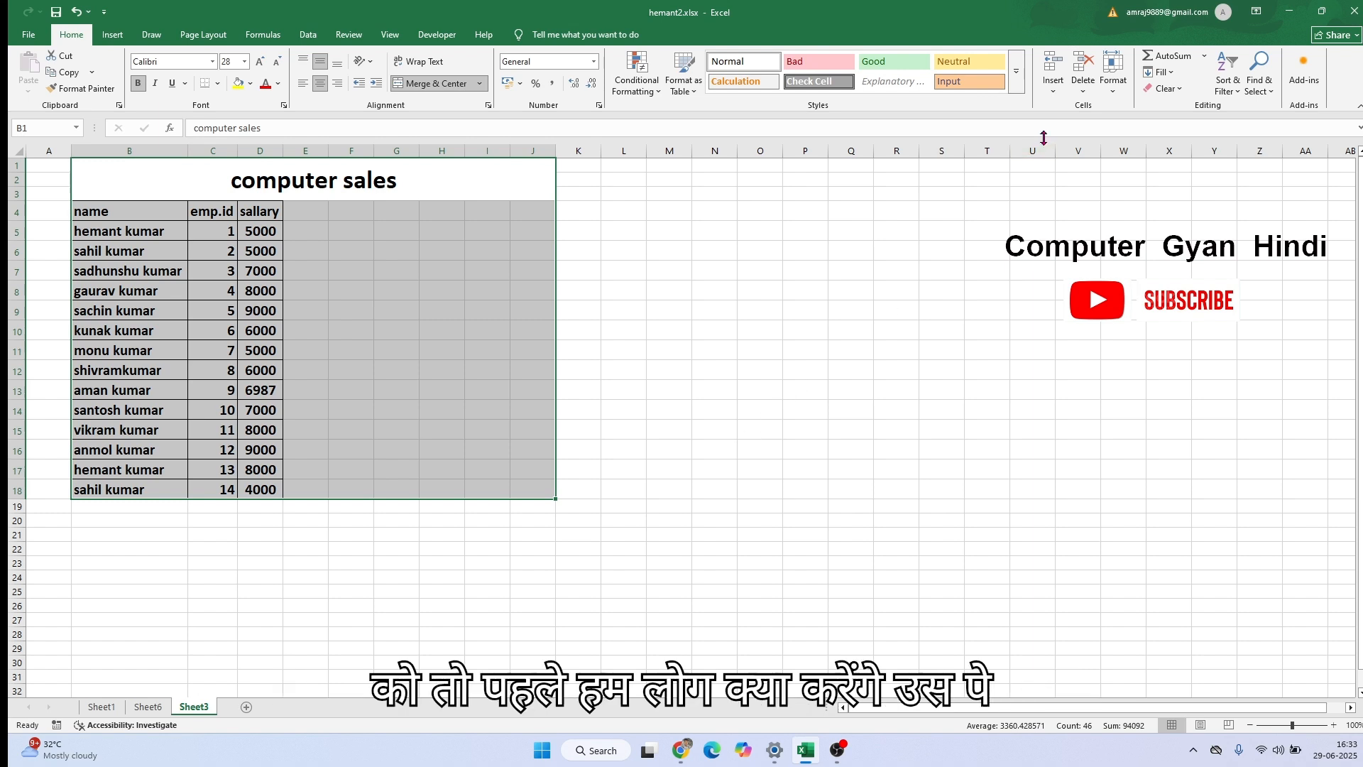
{"action": "left_click", "coordinate": [1113, 78]}
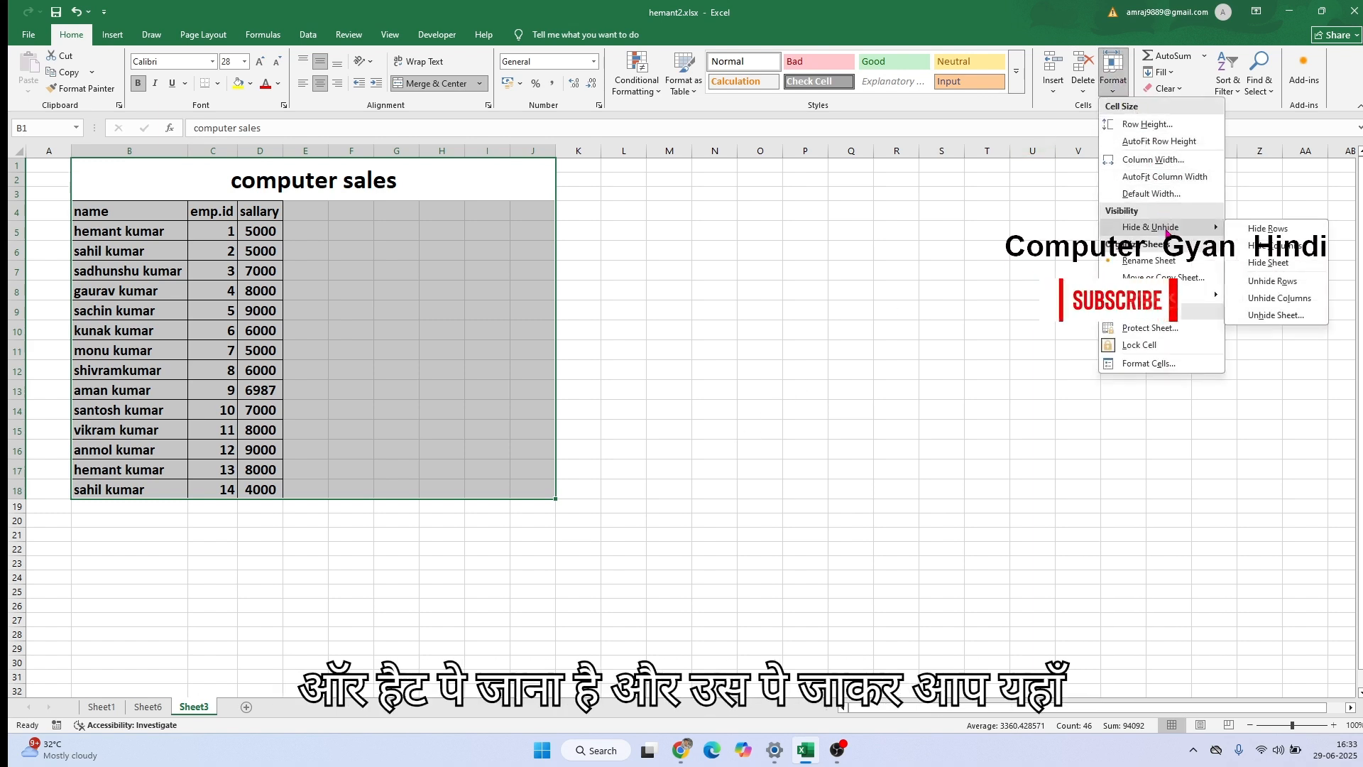
{"action": "left_click", "coordinate": [1254, 320]}
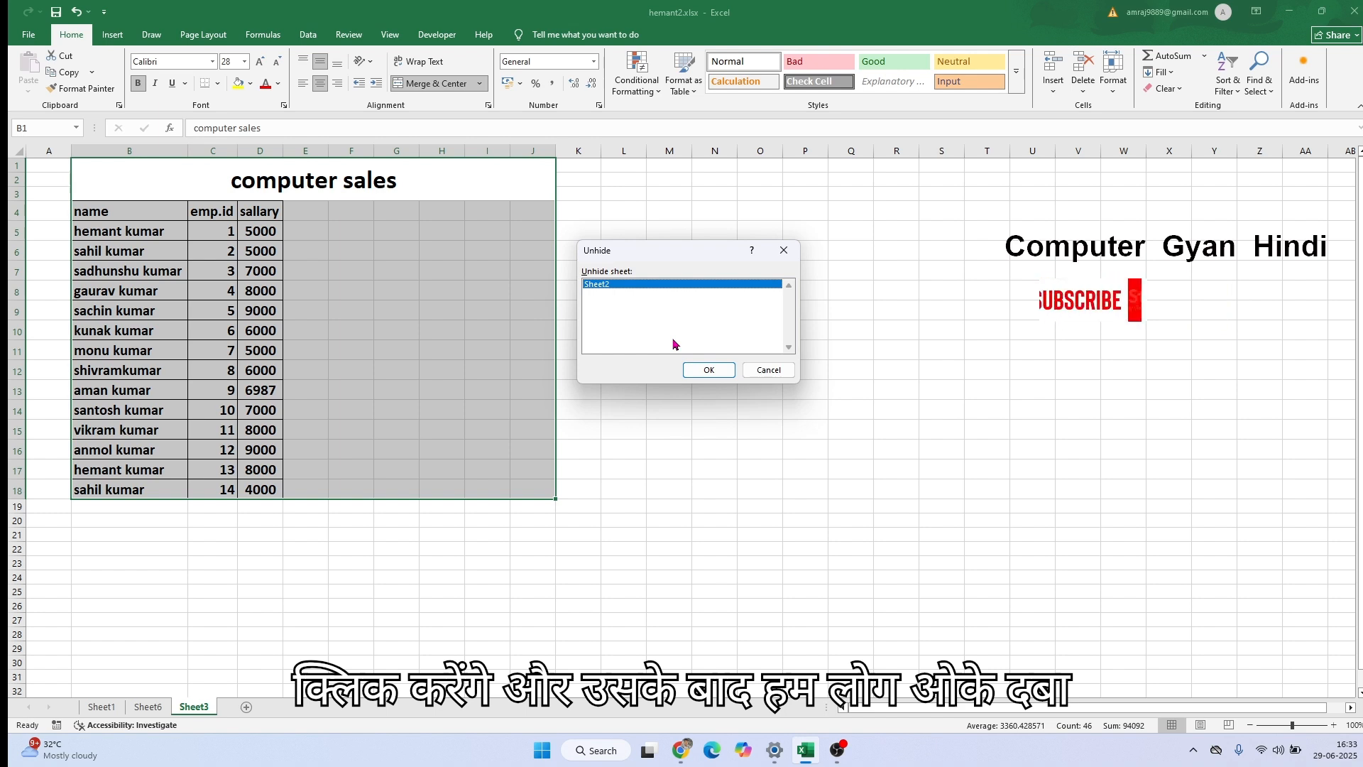
{"action": "left_click", "coordinate": [708, 371]}
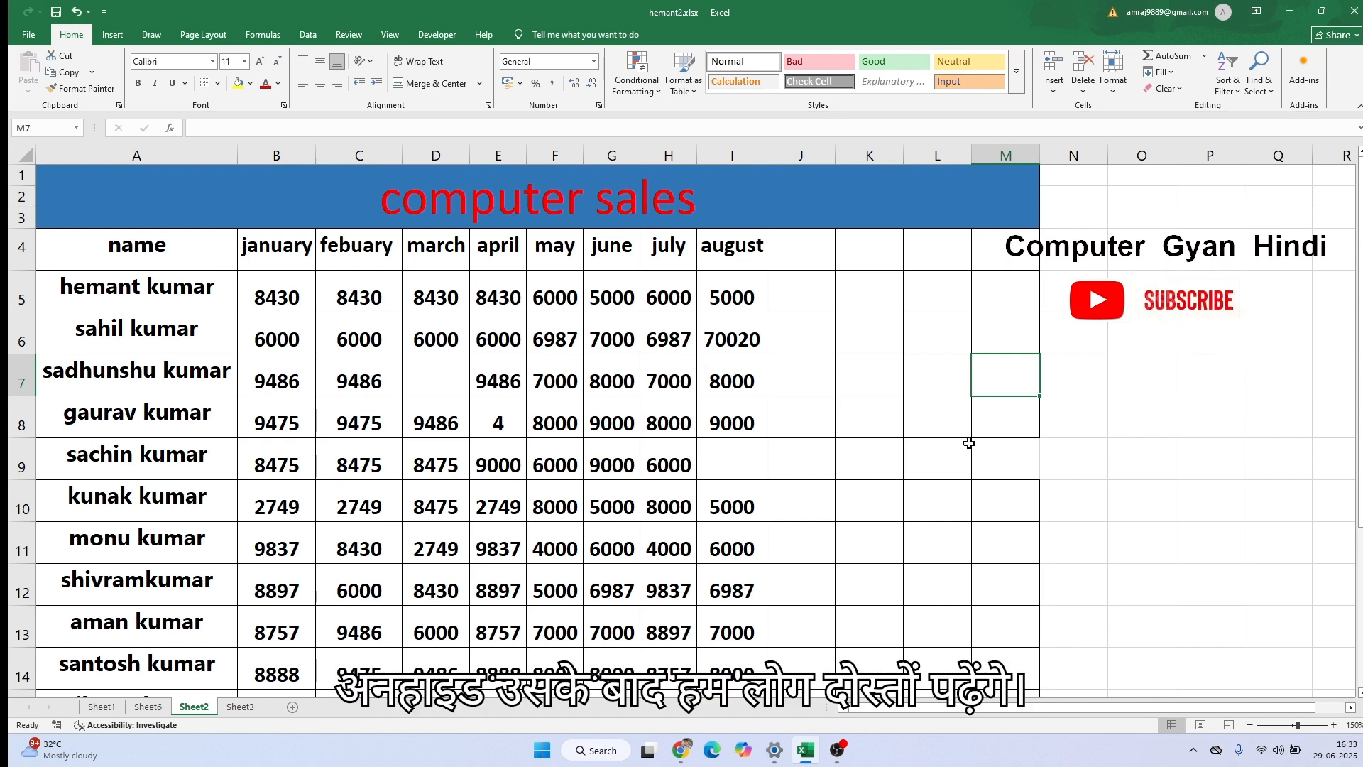
{"action": "left_click", "coordinate": [1120, 82]}
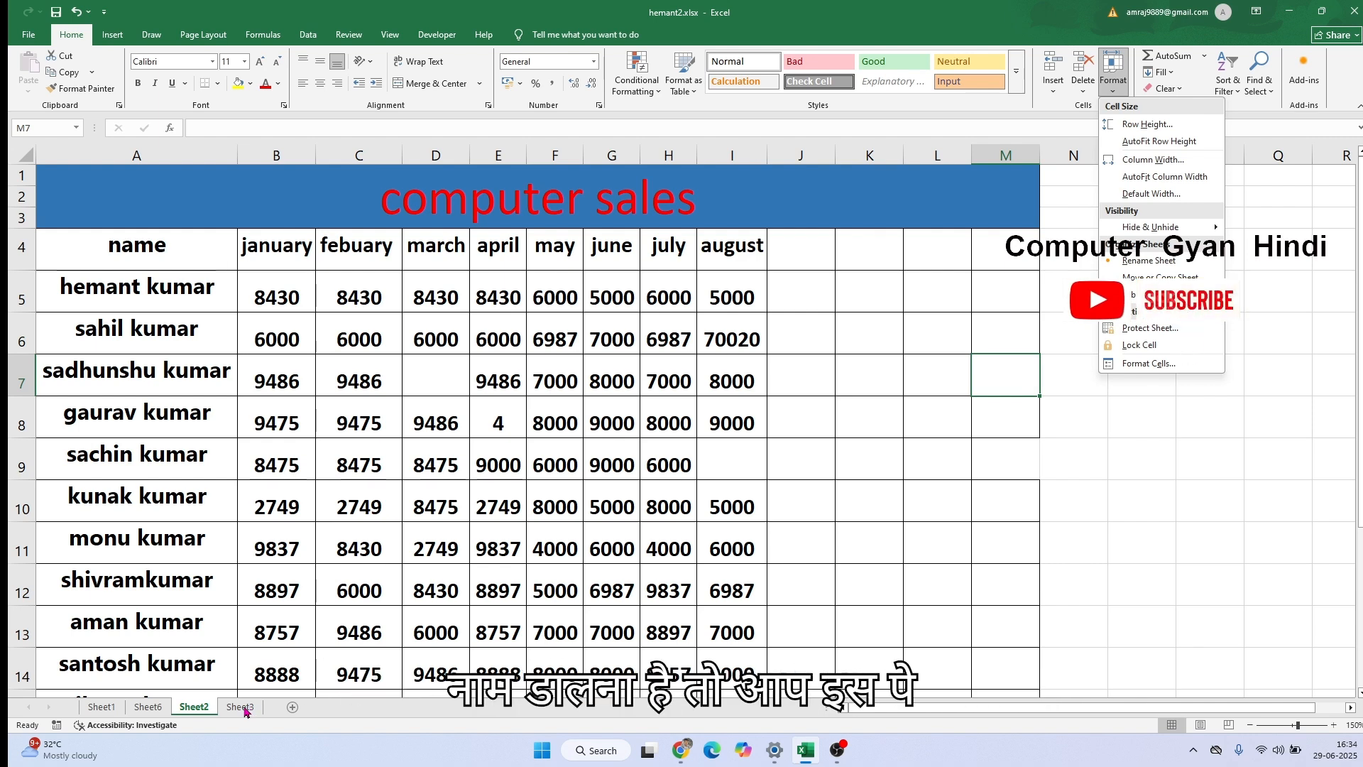
{"action": "left_click", "coordinate": [243, 708]}
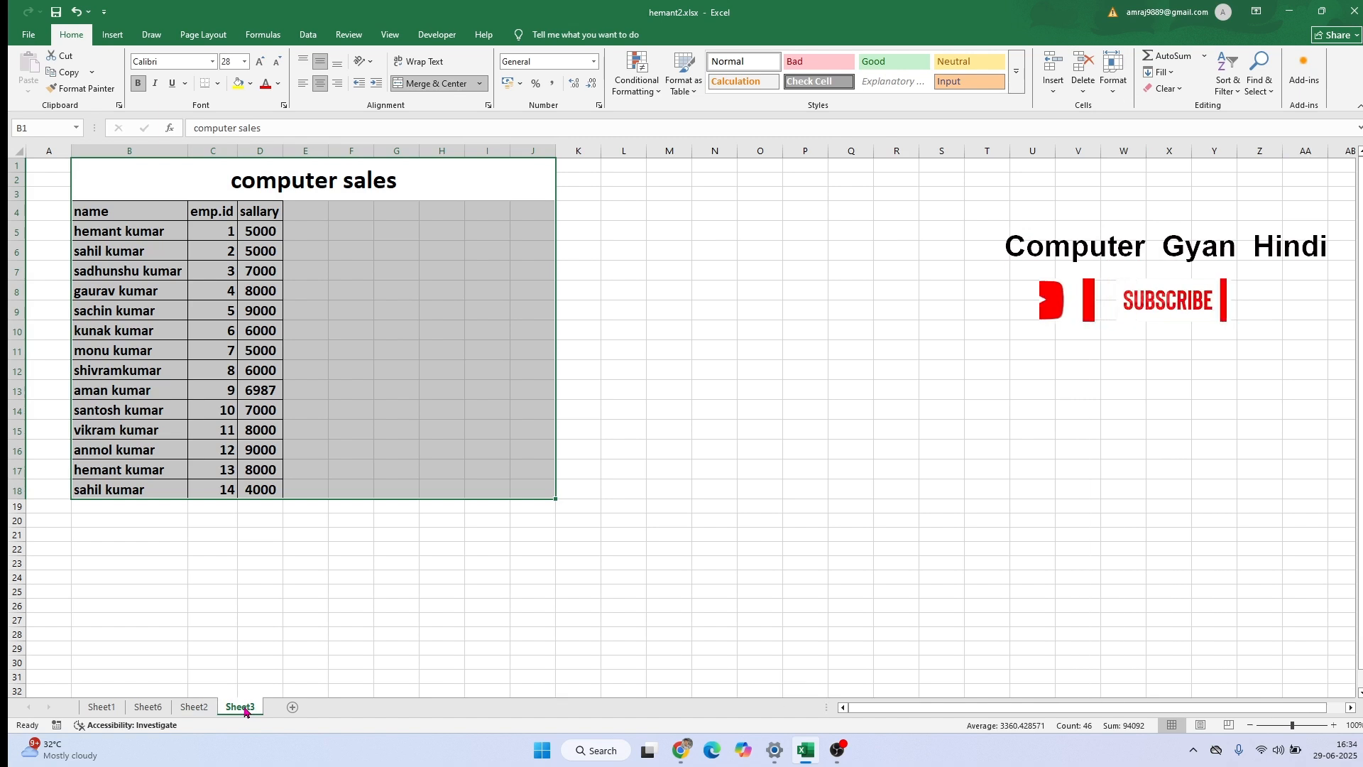
{"action": "left_click", "coordinate": [209, 710]}
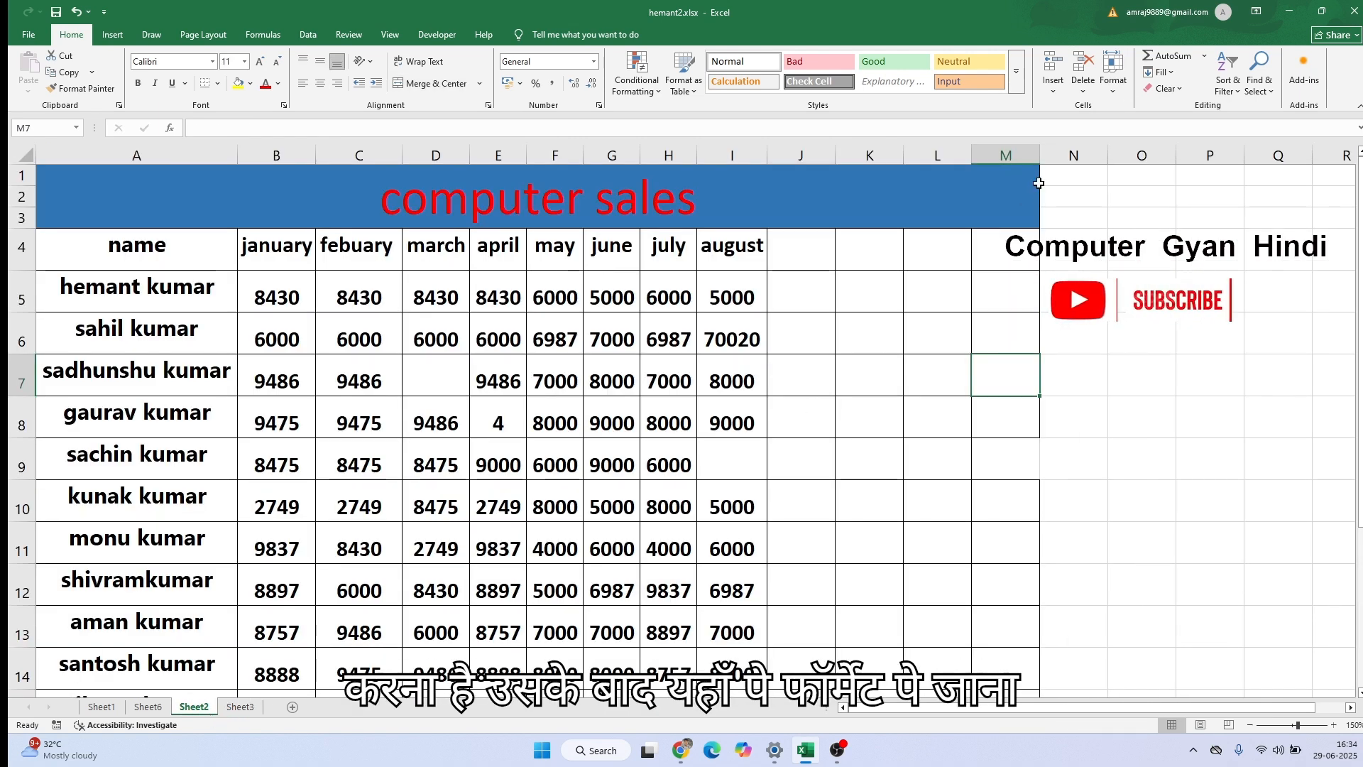
- Rename Sheet2 as "computer gyan" with the Rename Sheet command
{"action": "left_click", "coordinate": [1112, 100]}
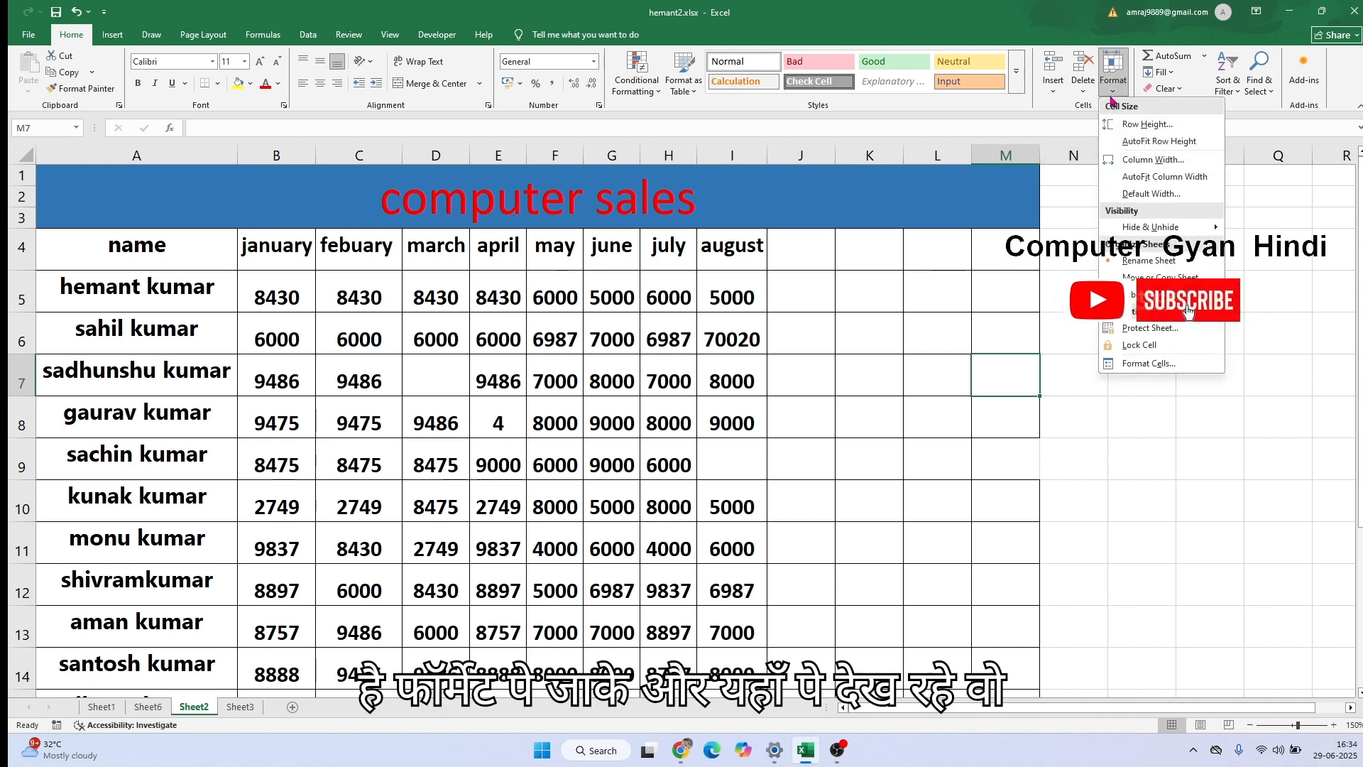
{"action": "left_click", "coordinate": [1153, 265]}
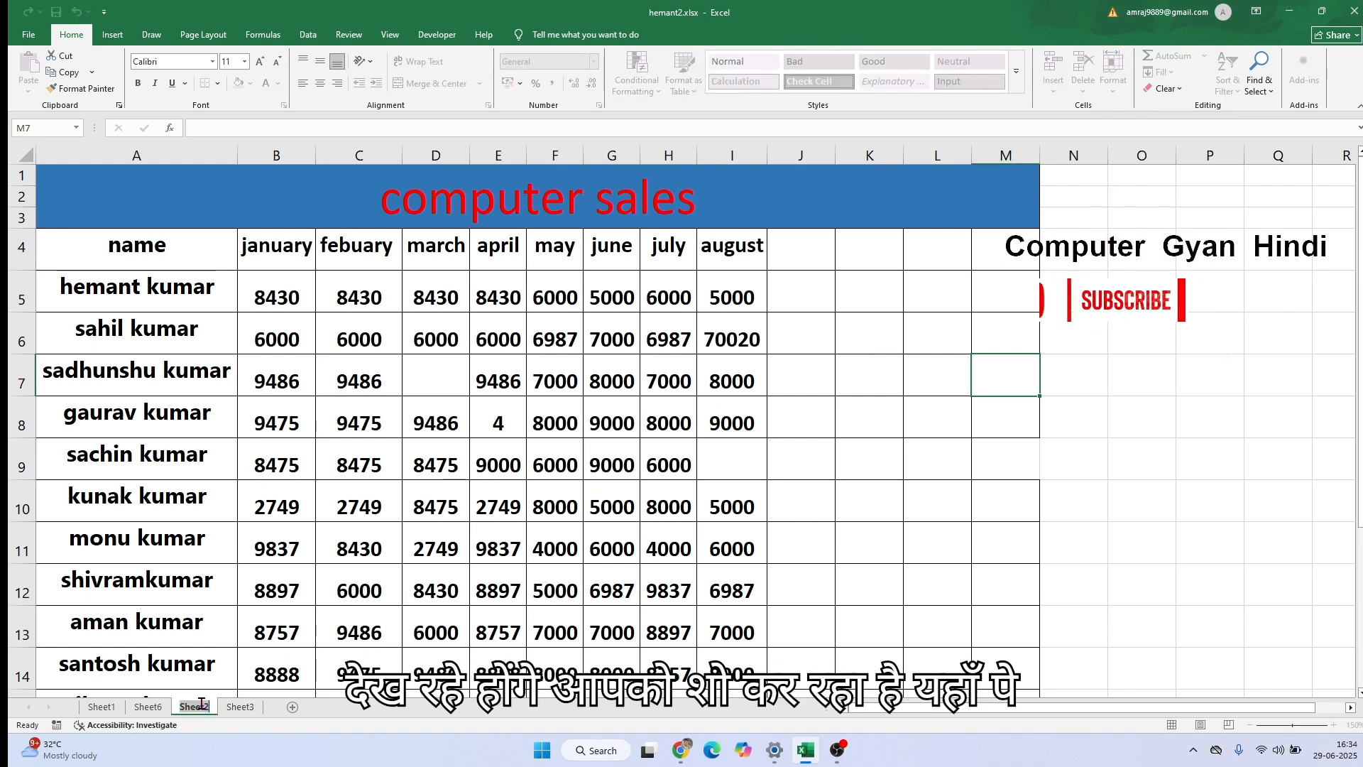
{"action": "key", "text": "BackSpace"}
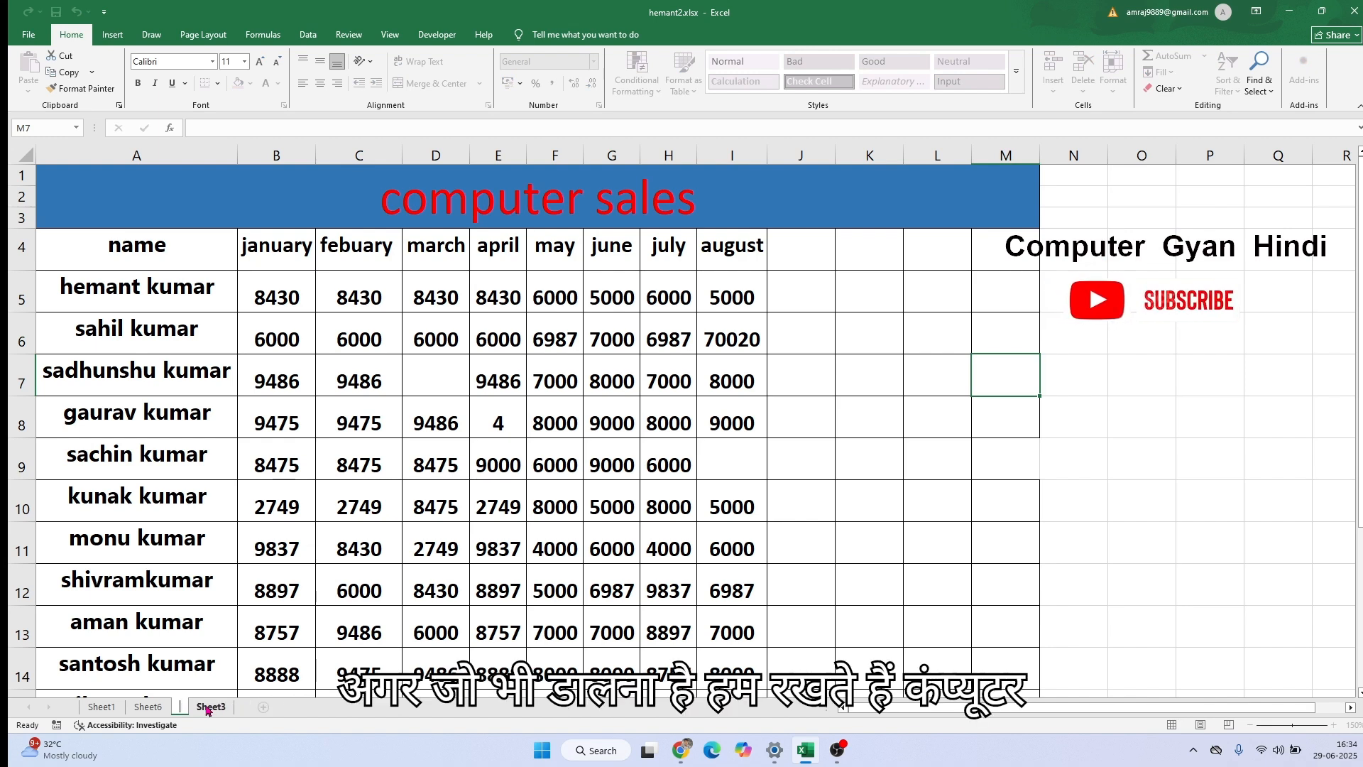
{"action": "type", "text": "c"}
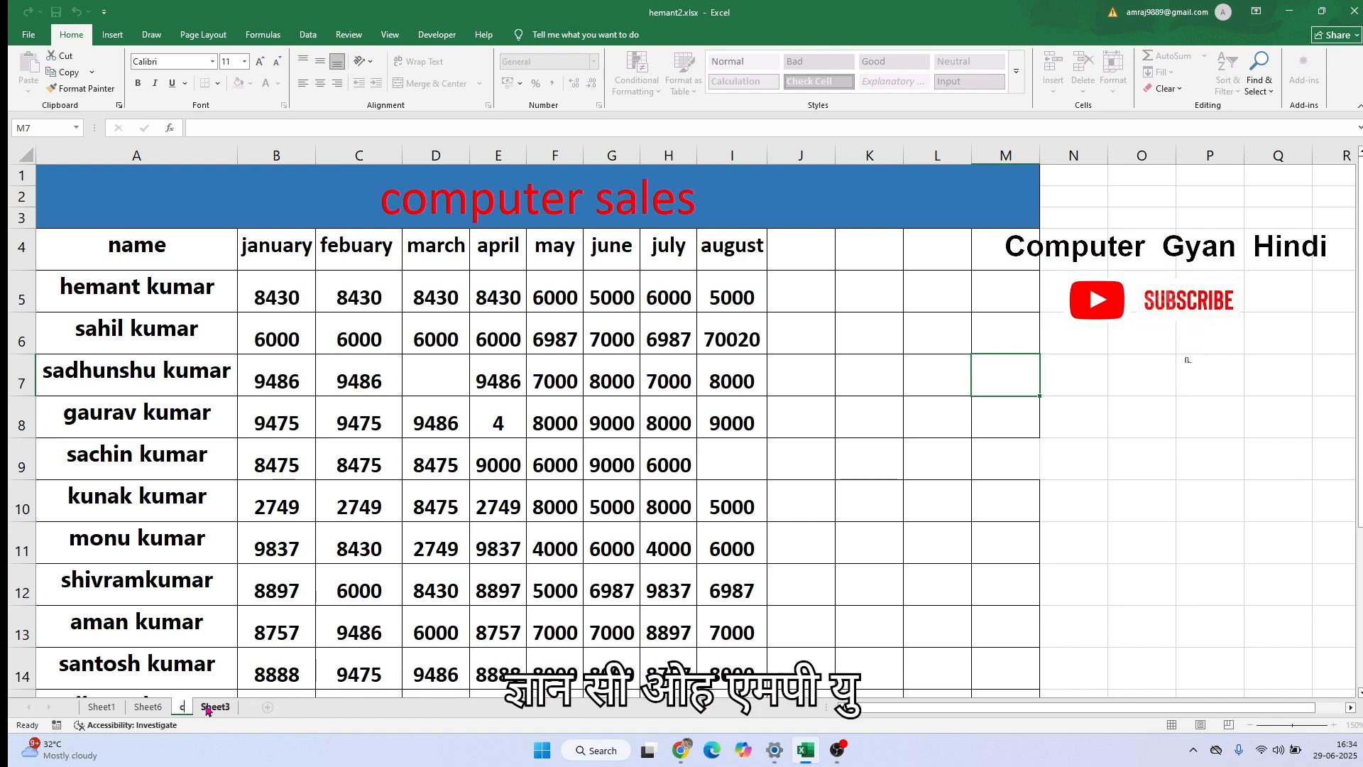
{"action": "type", "text": "omput"}
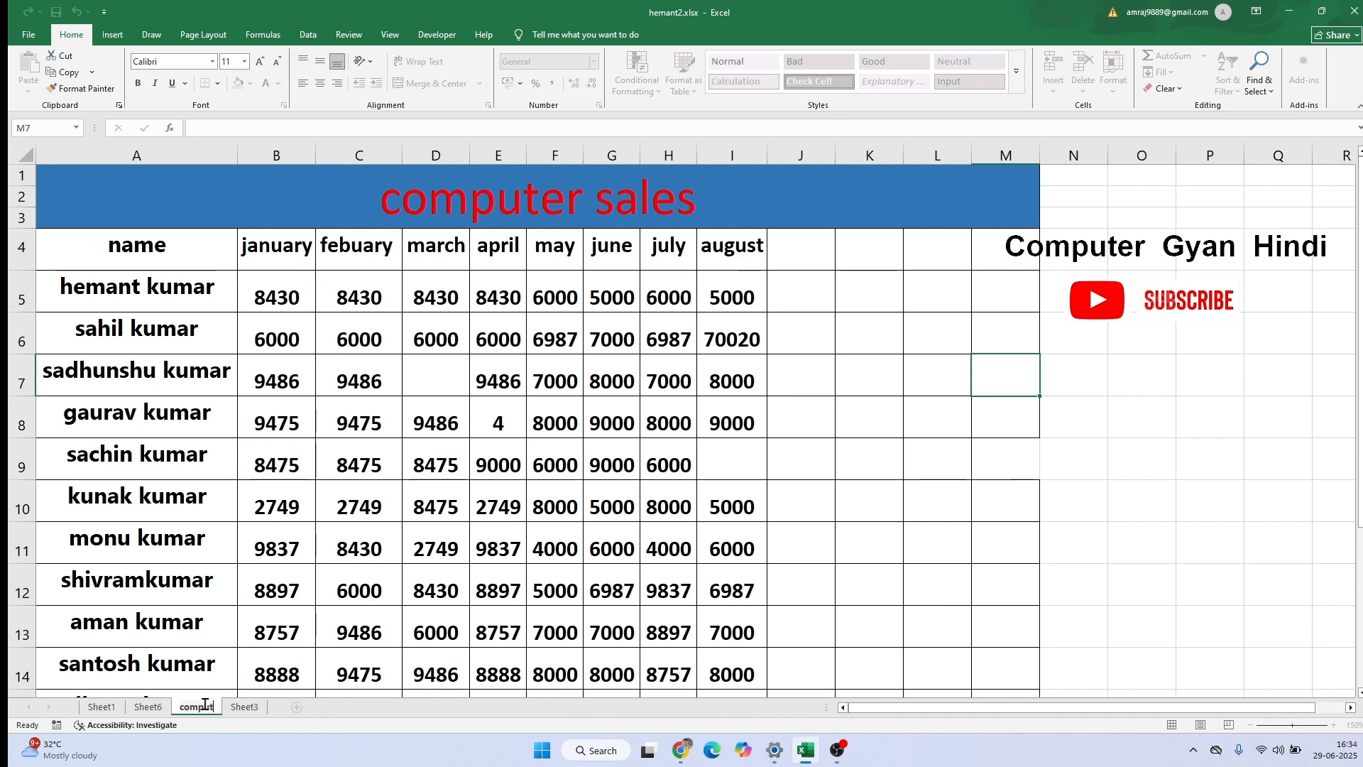
{"action": "type", "text": "er gyan"}
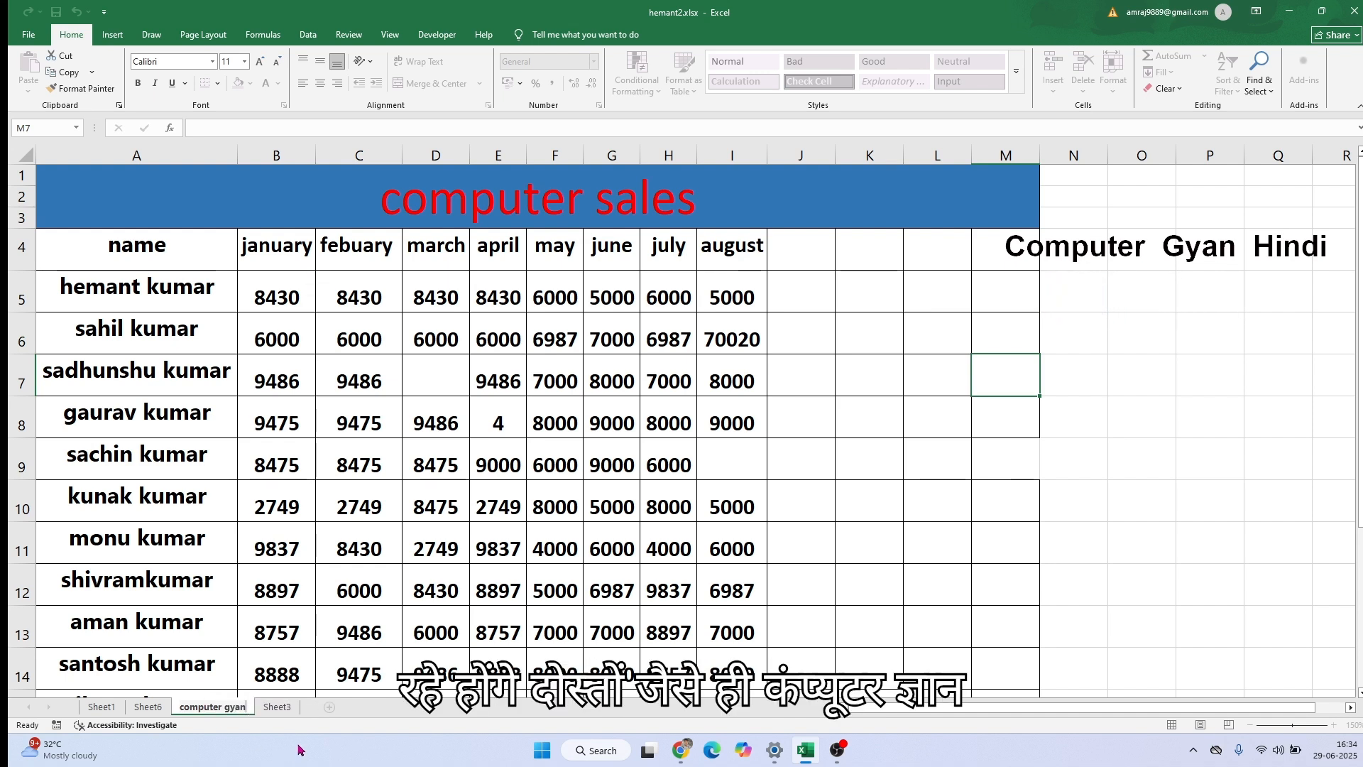
{"action": "left_click", "coordinate": [277, 707]}
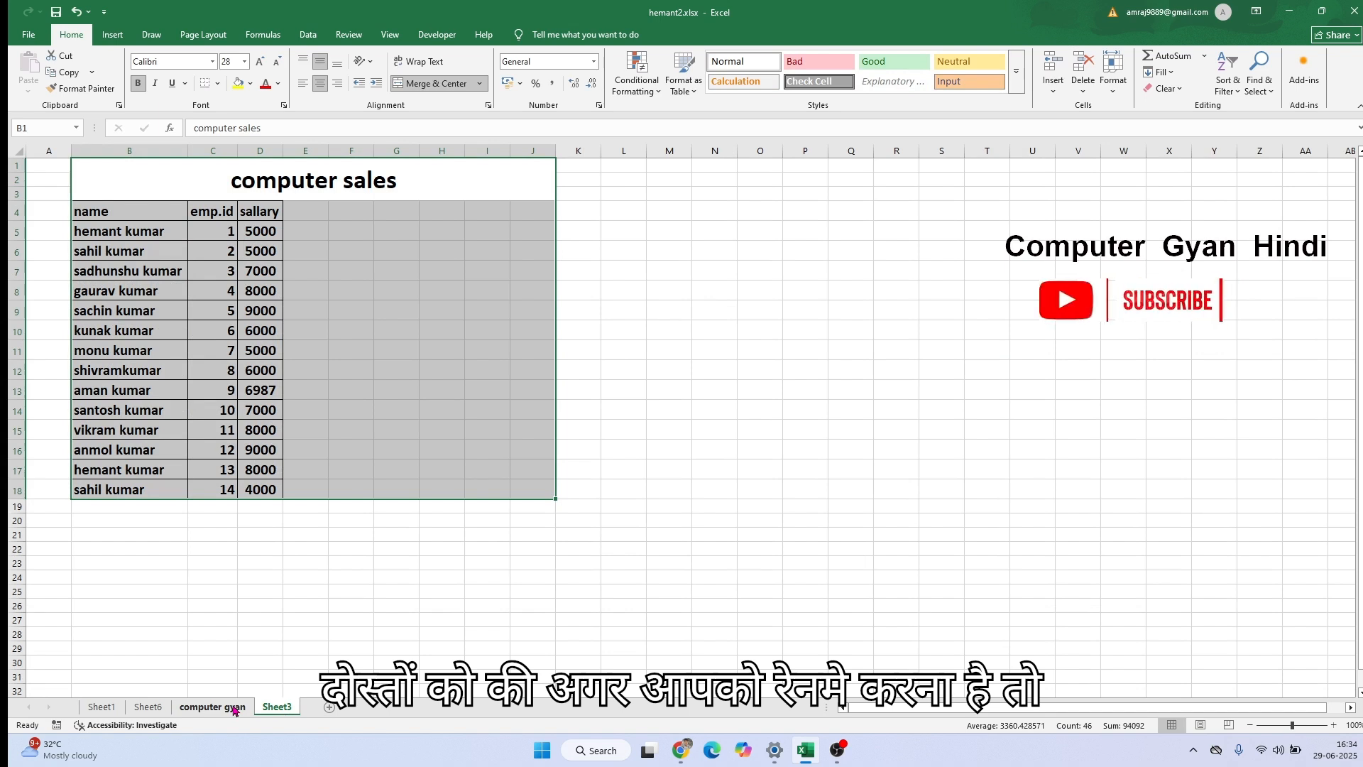
- Leave Sheet3 with its name unchanged and switch to the "computer gyan" sheet
{"action": "double_click", "coordinate": [277, 707]}
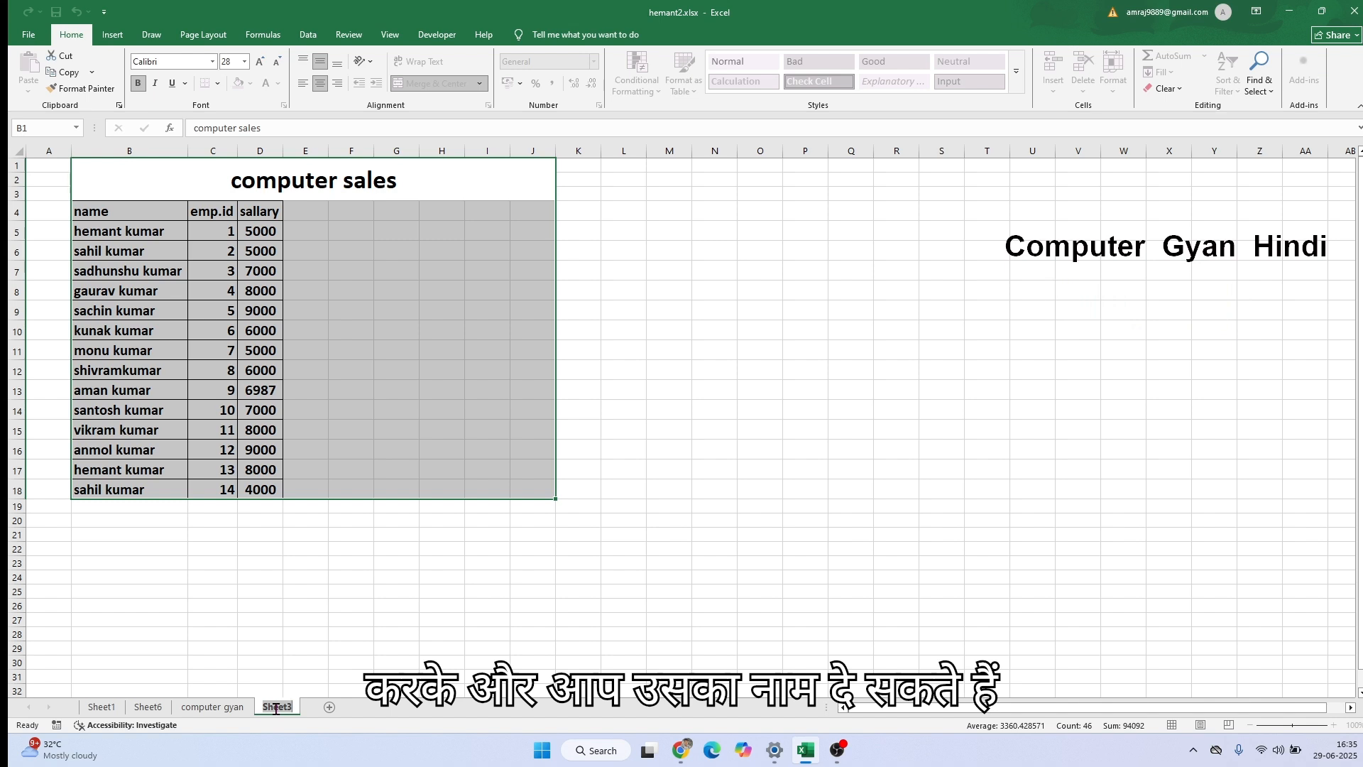
{"action": "left_click", "coordinate": [220, 708]}
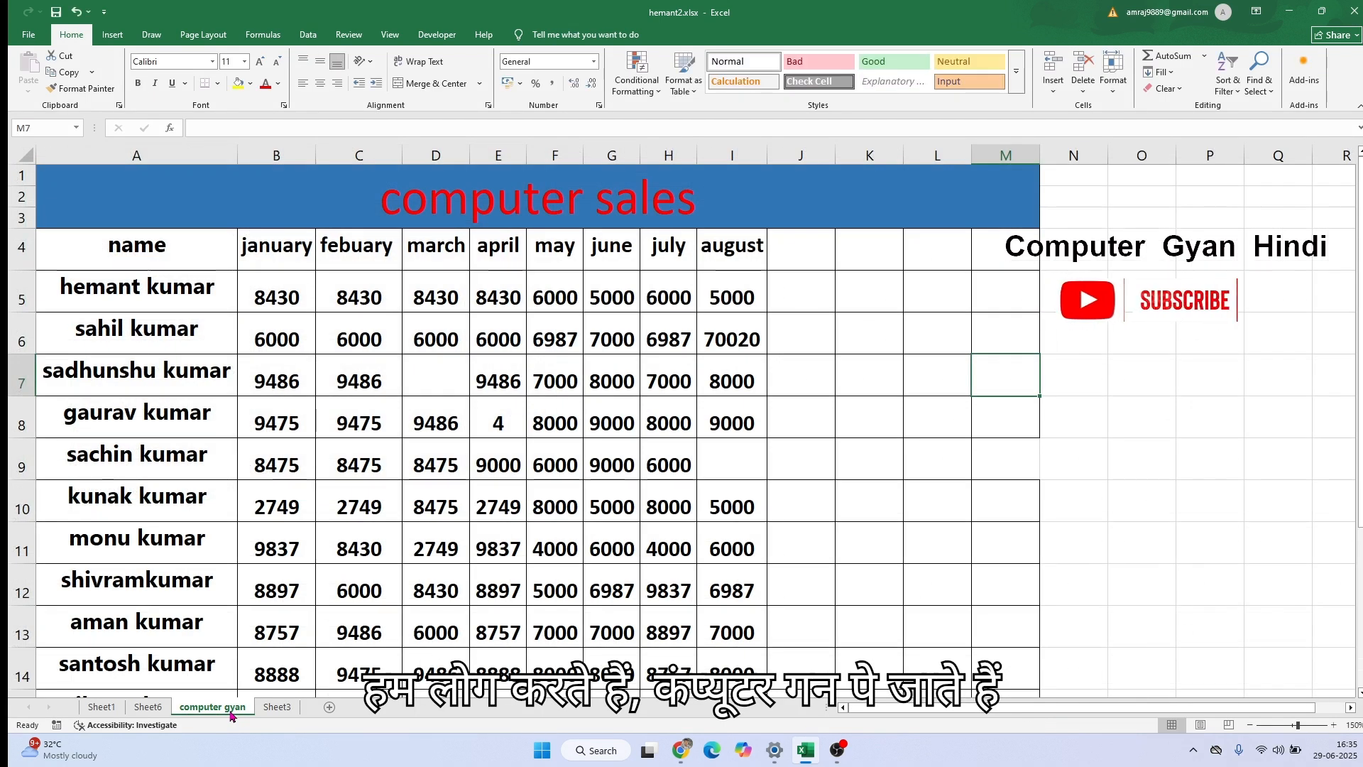
{"action": "left_click", "coordinate": [1121, 85]}
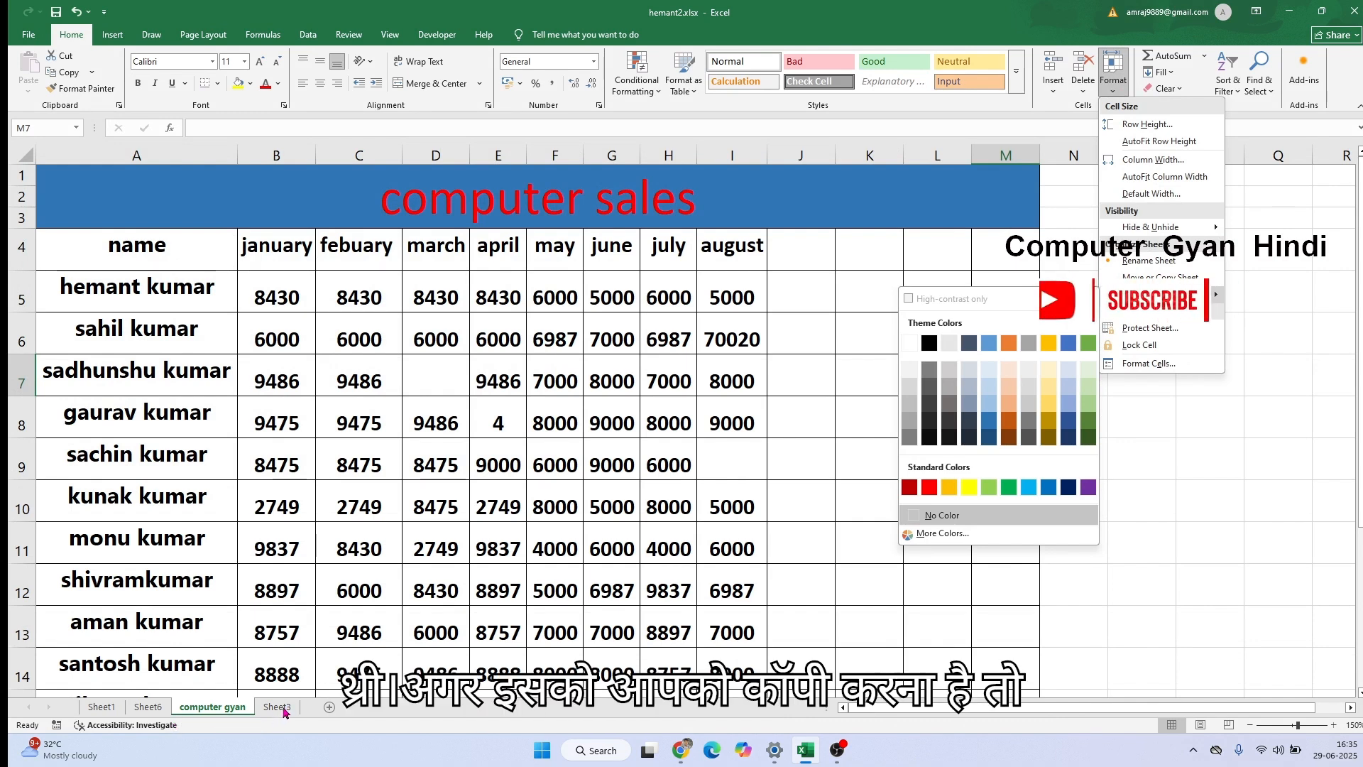
{"action": "left_click", "coordinate": [799, 615]}
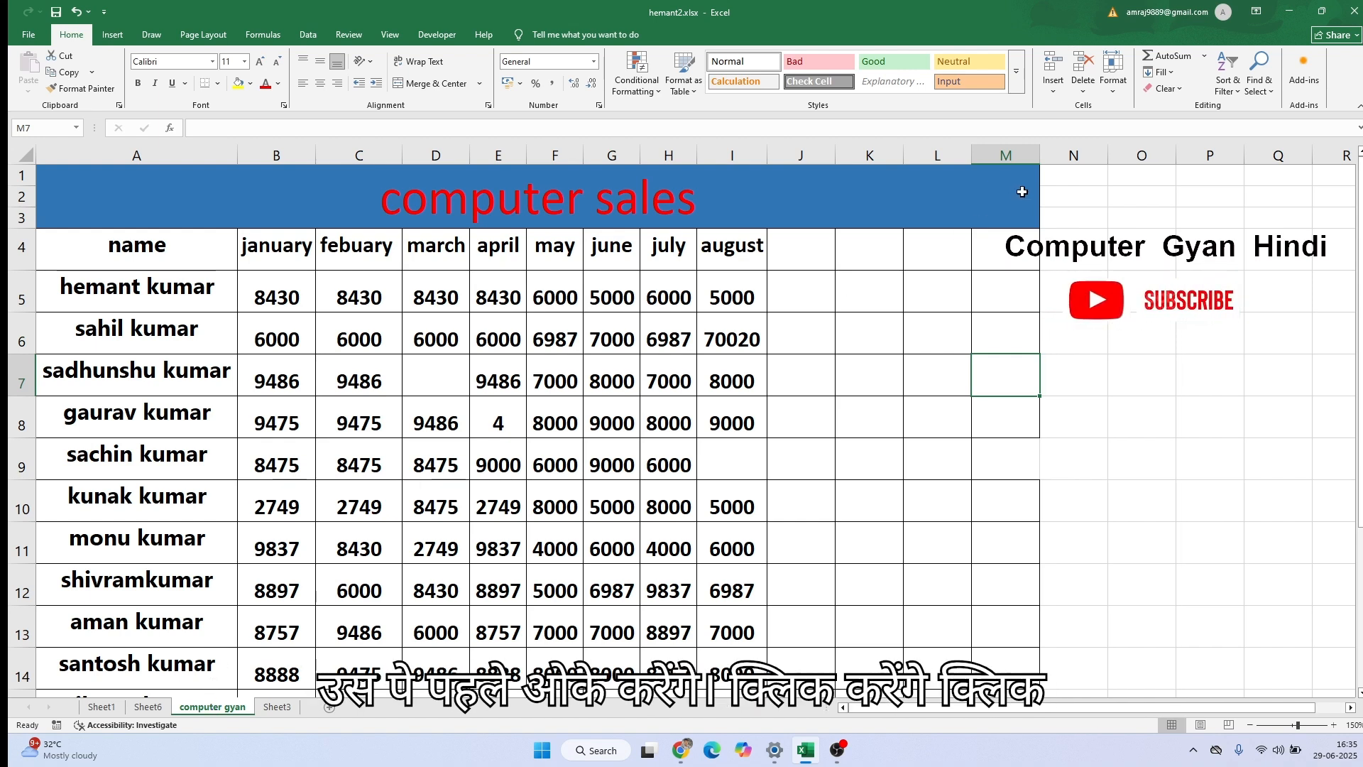
- Try to place the sheet before "computer gyan" with Move or Copy Sheet, leaving the copy option off
{"action": "left_click", "coordinate": [1113, 83]}
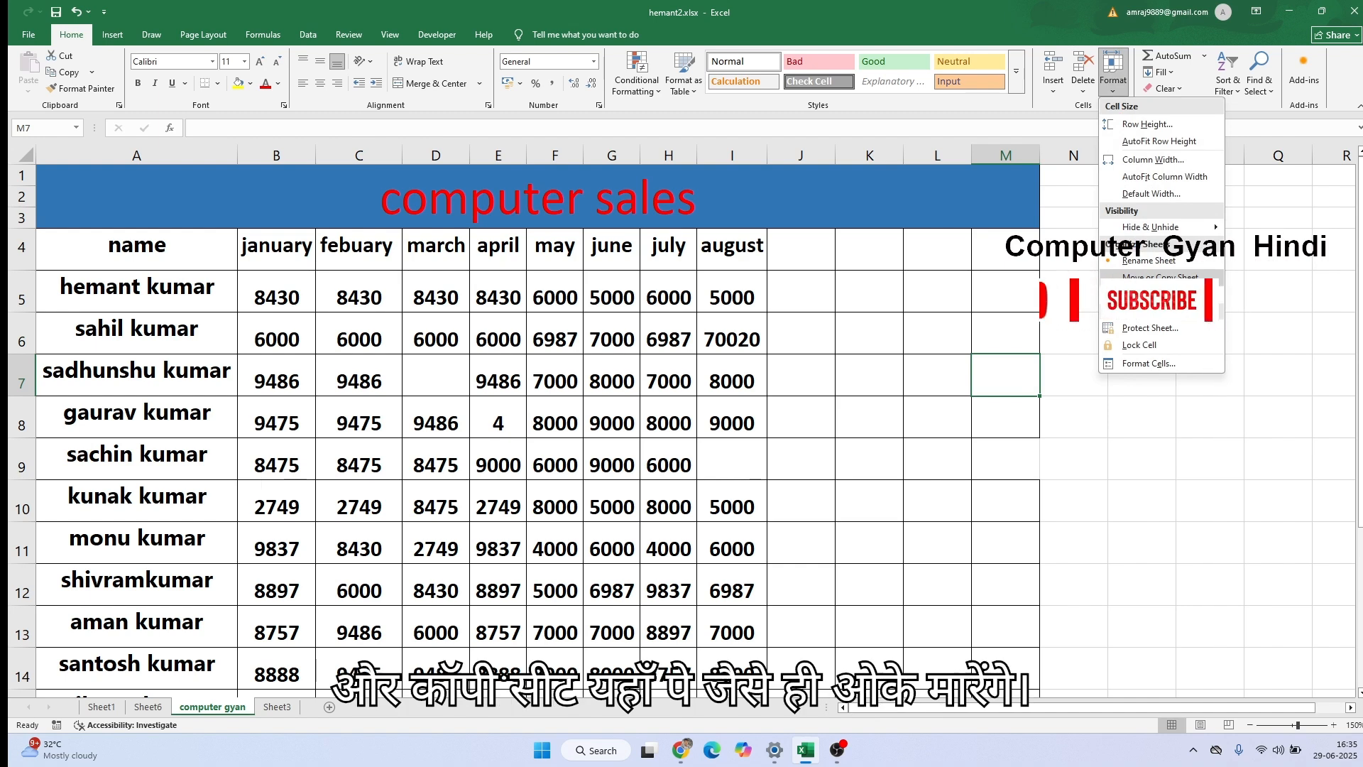
{"action": "left_click", "coordinate": [1139, 279]}
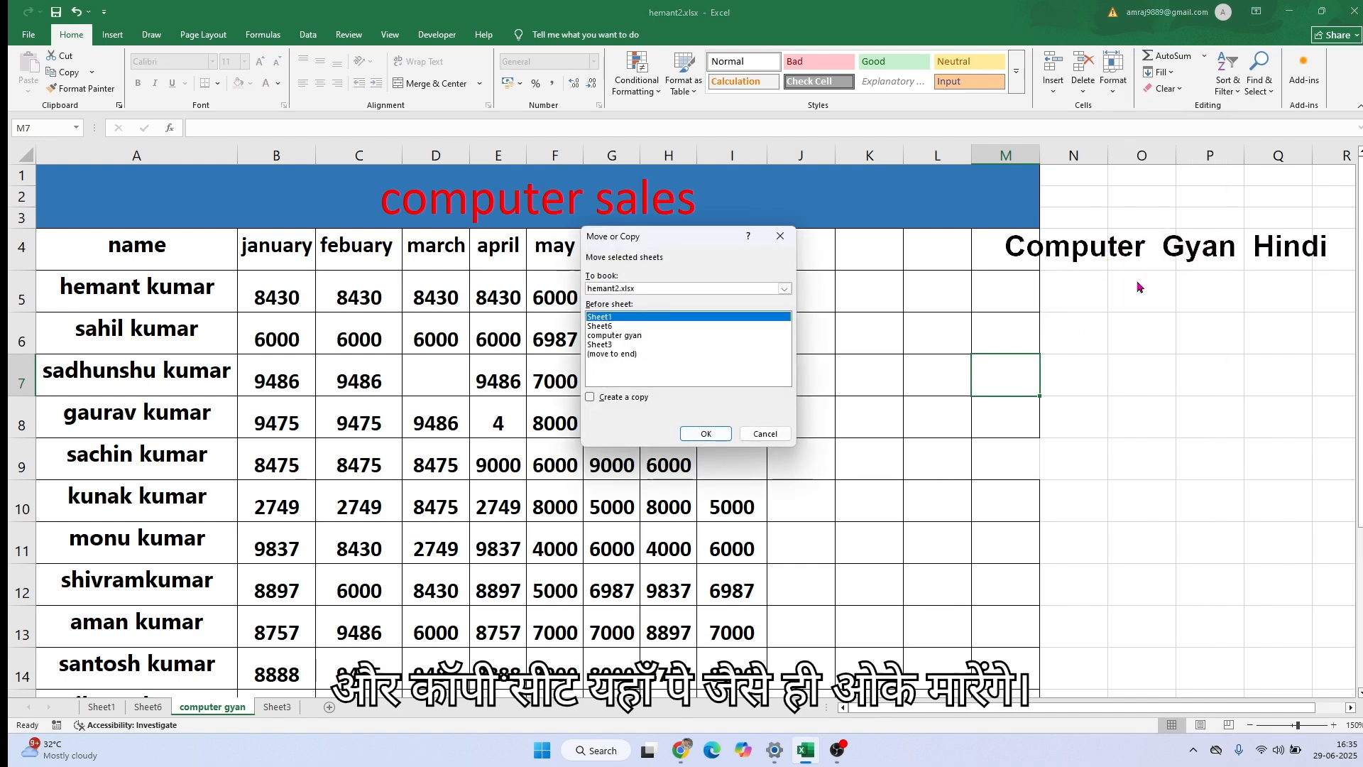
{"action": "left_click", "coordinate": [606, 336]}
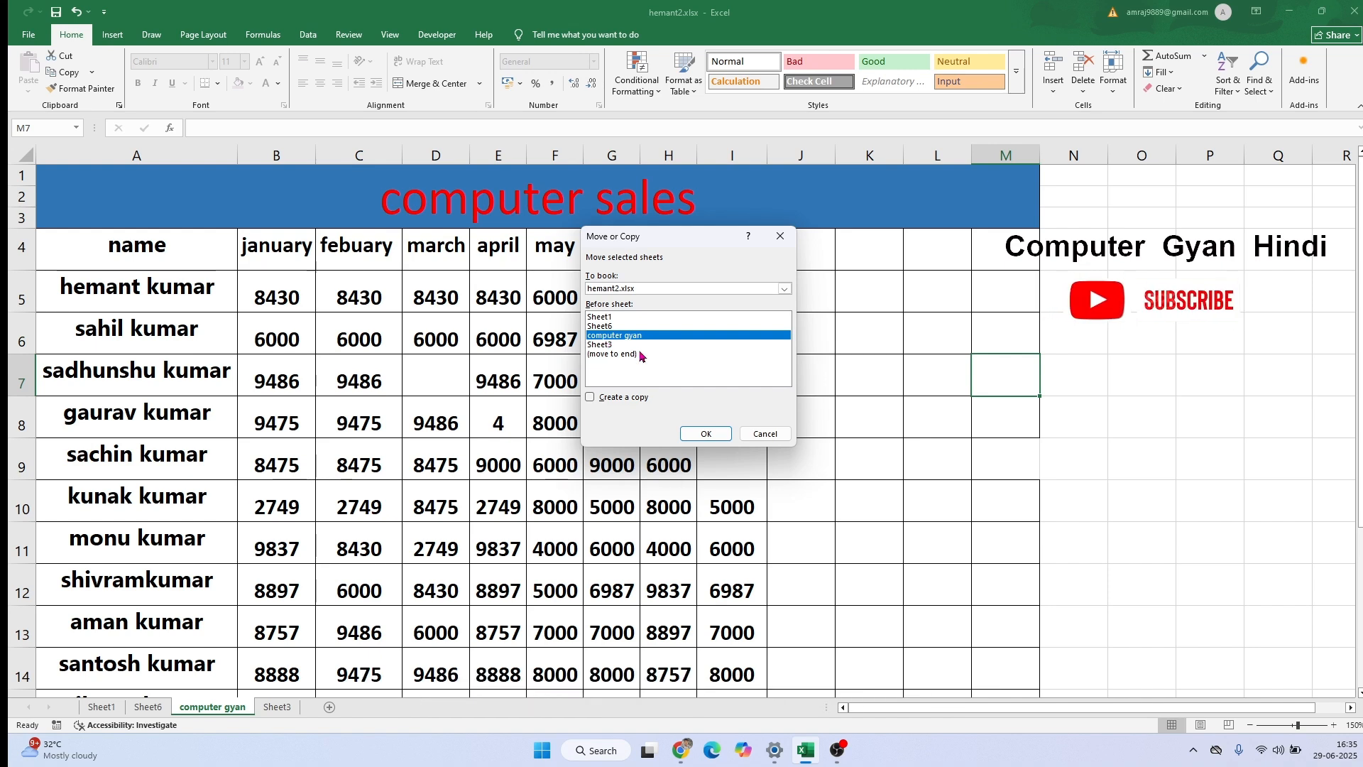
{"action": "left_click", "coordinate": [703, 433]}
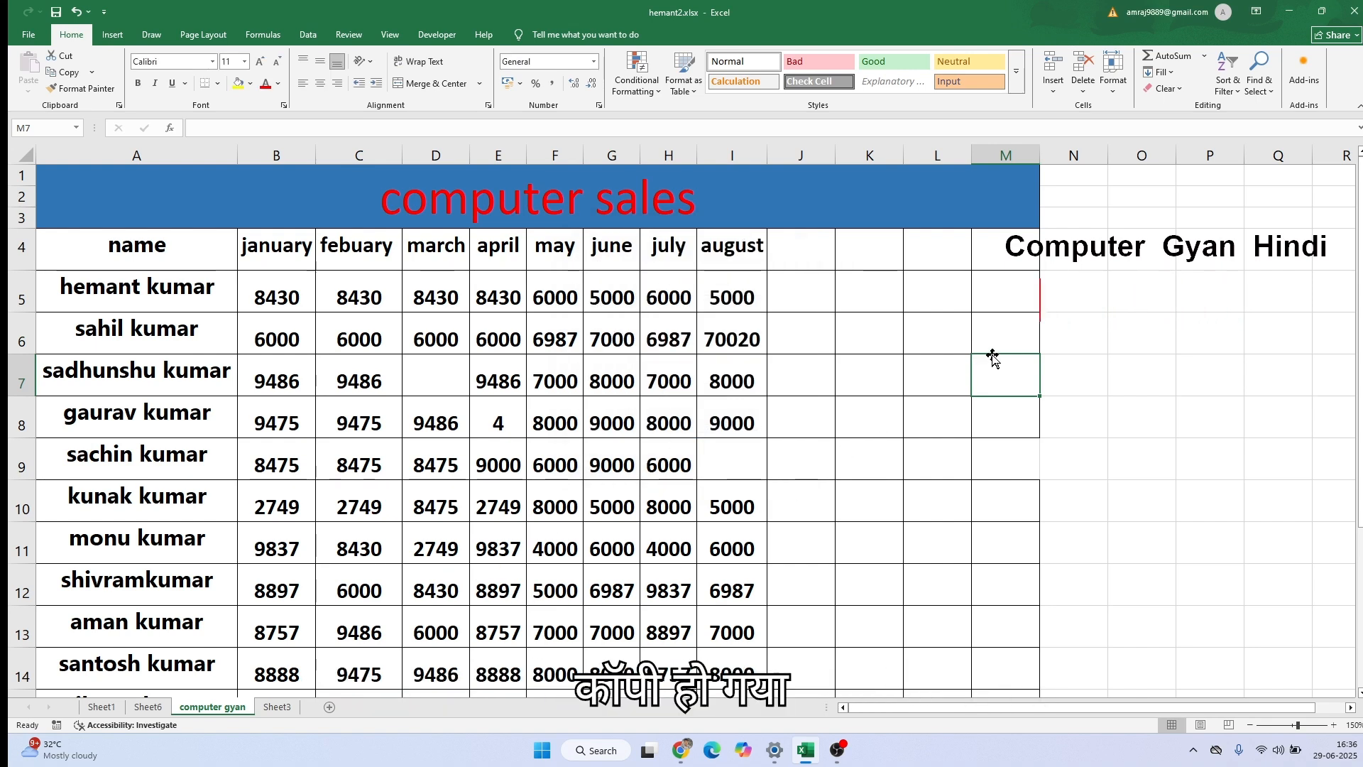
- Create a copy of the "computer gyan" sheet in the same workbook, placed before the original
{"action": "left_click", "coordinate": [1113, 71]}
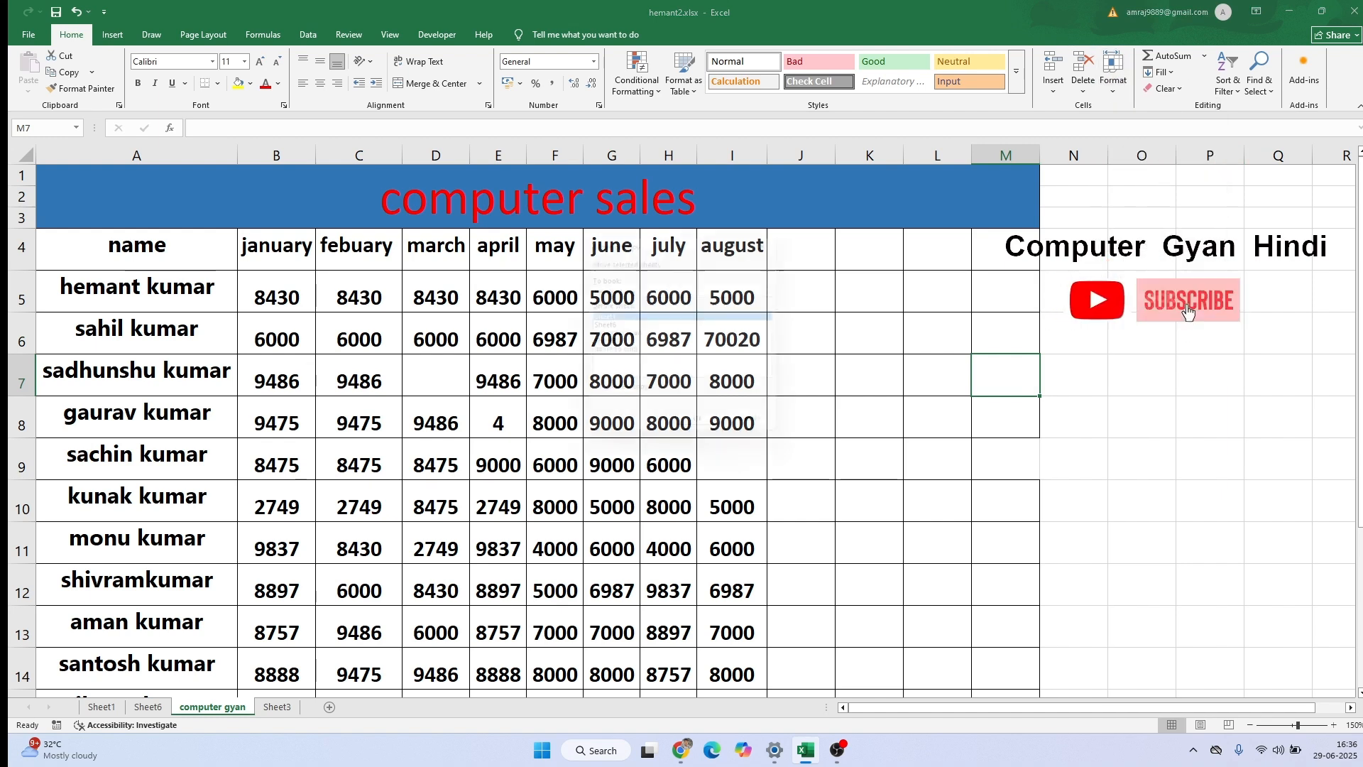
{"action": "left_click", "coordinate": [1157, 277]}
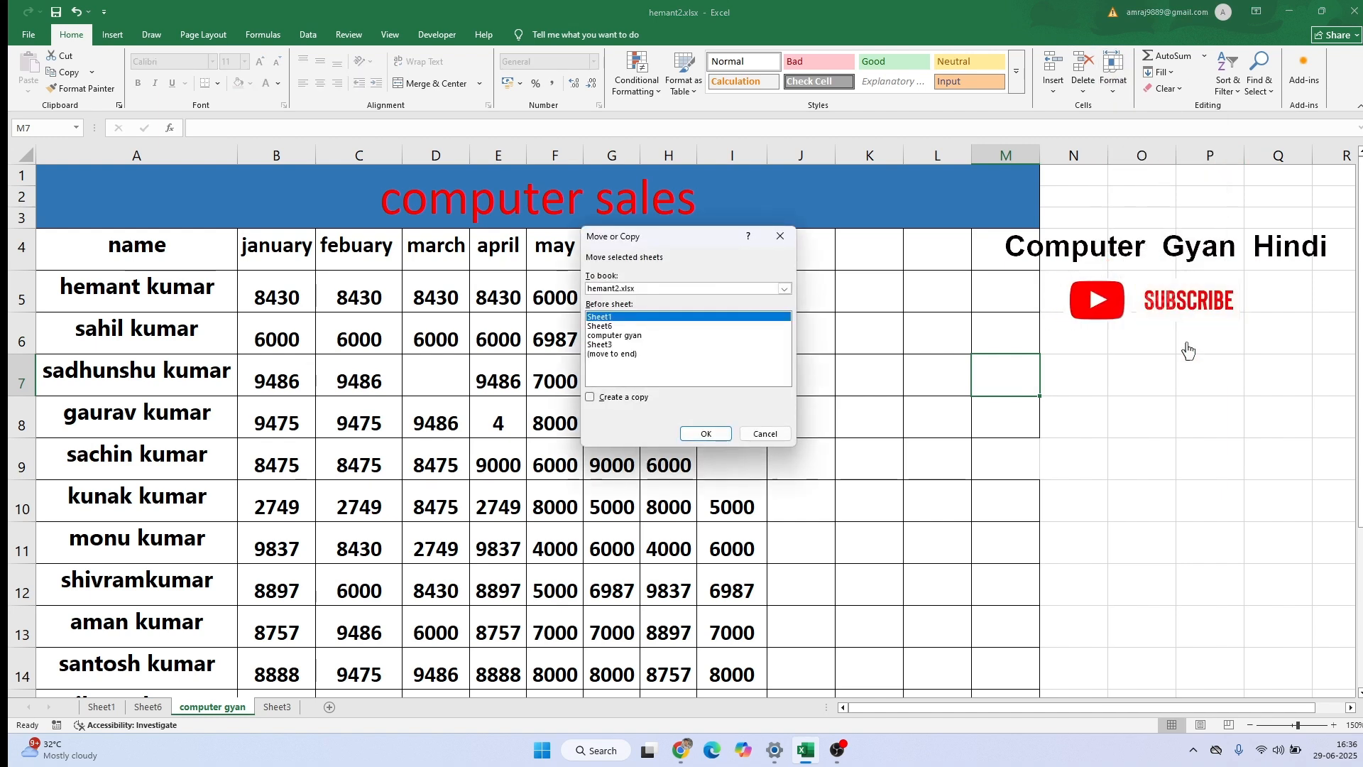
{"action": "left_click", "coordinate": [622, 337]}
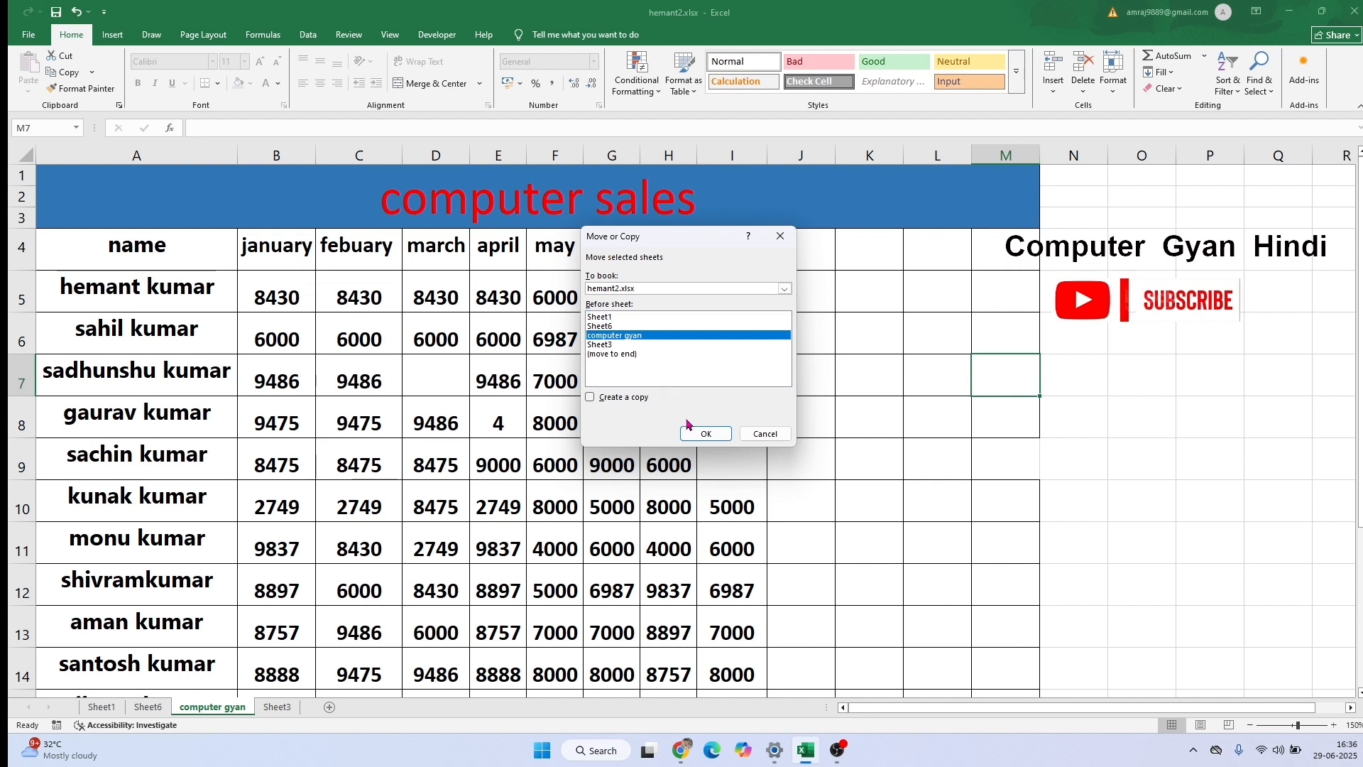
{"action": "left_click", "coordinate": [612, 403]}
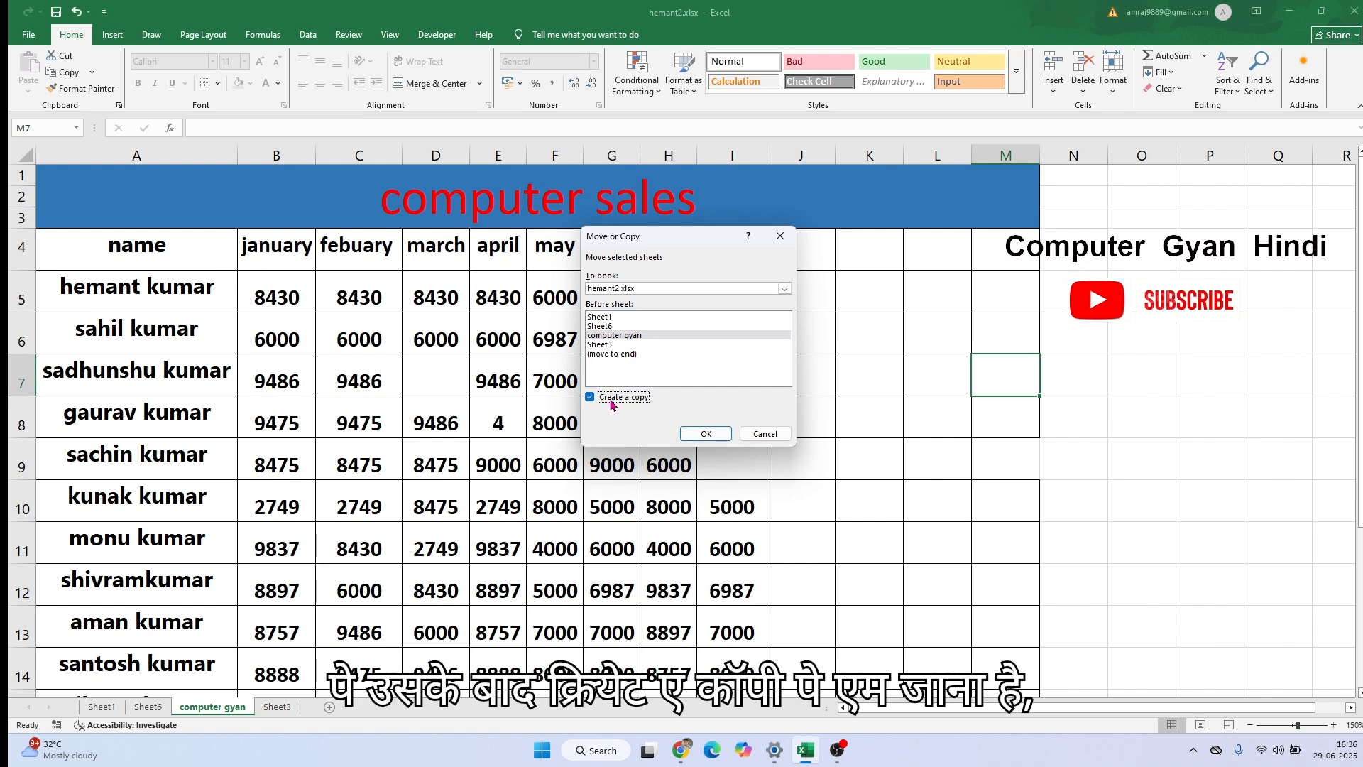
{"action": "left_click", "coordinate": [687, 433]}
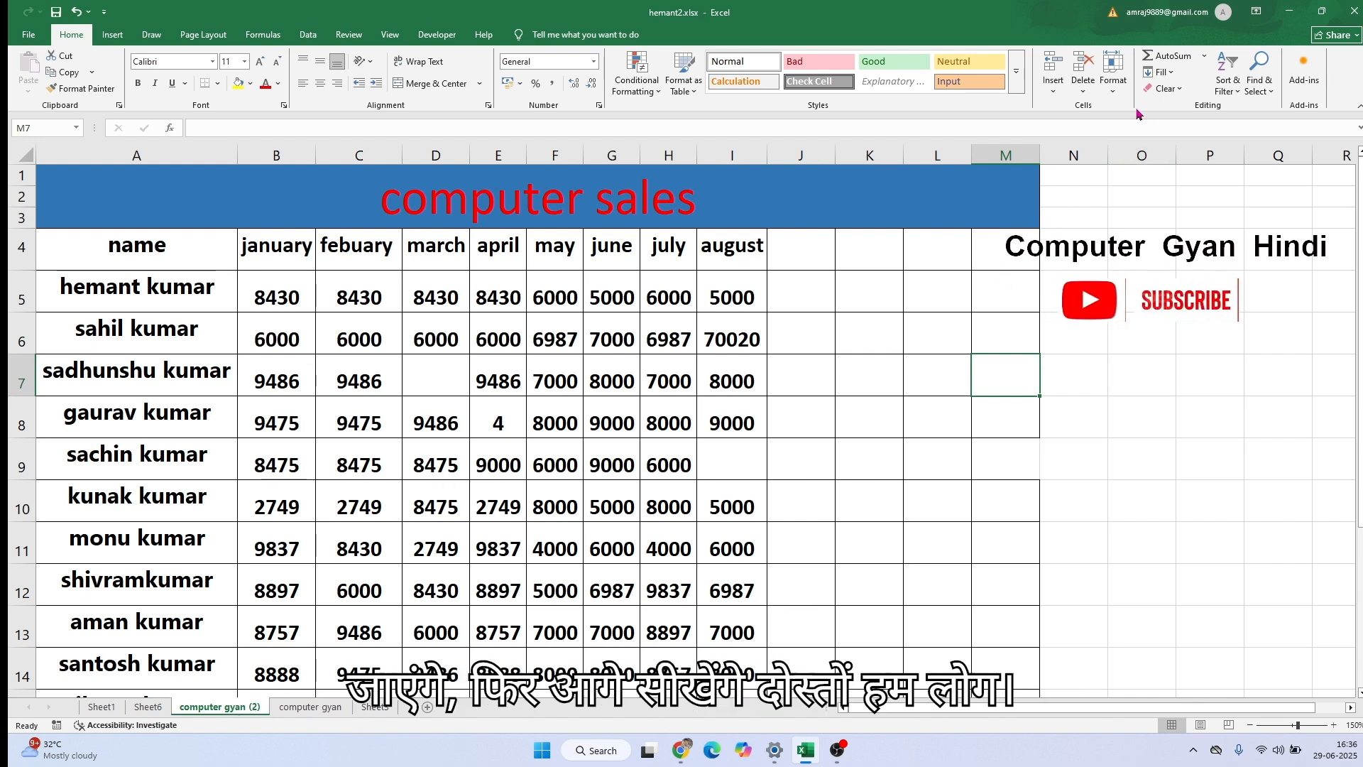
- Set the tab colour of the copied "computer gyan" sheet to the standard yellow
{"action": "left_click", "coordinate": [1114, 71]}
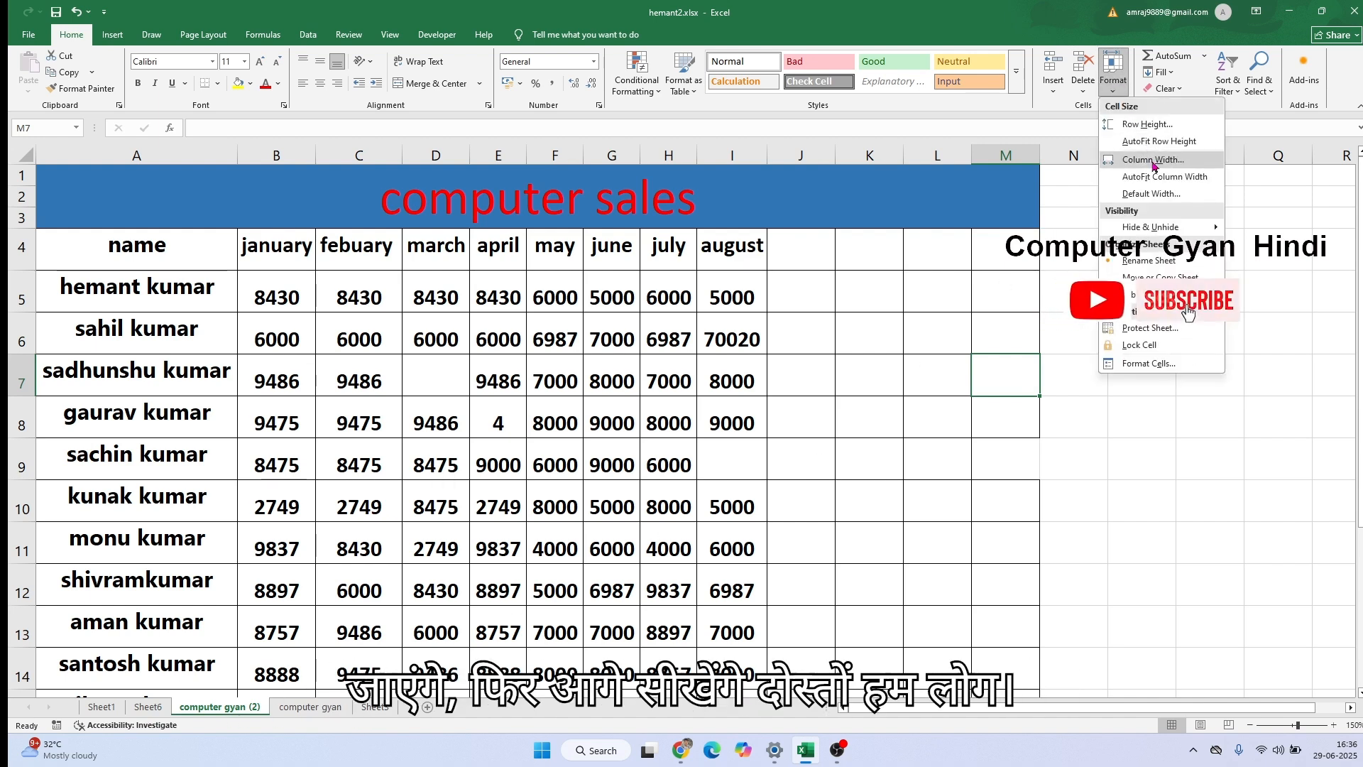
{"action": "mouse_move", "coordinate": [1150, 311]}
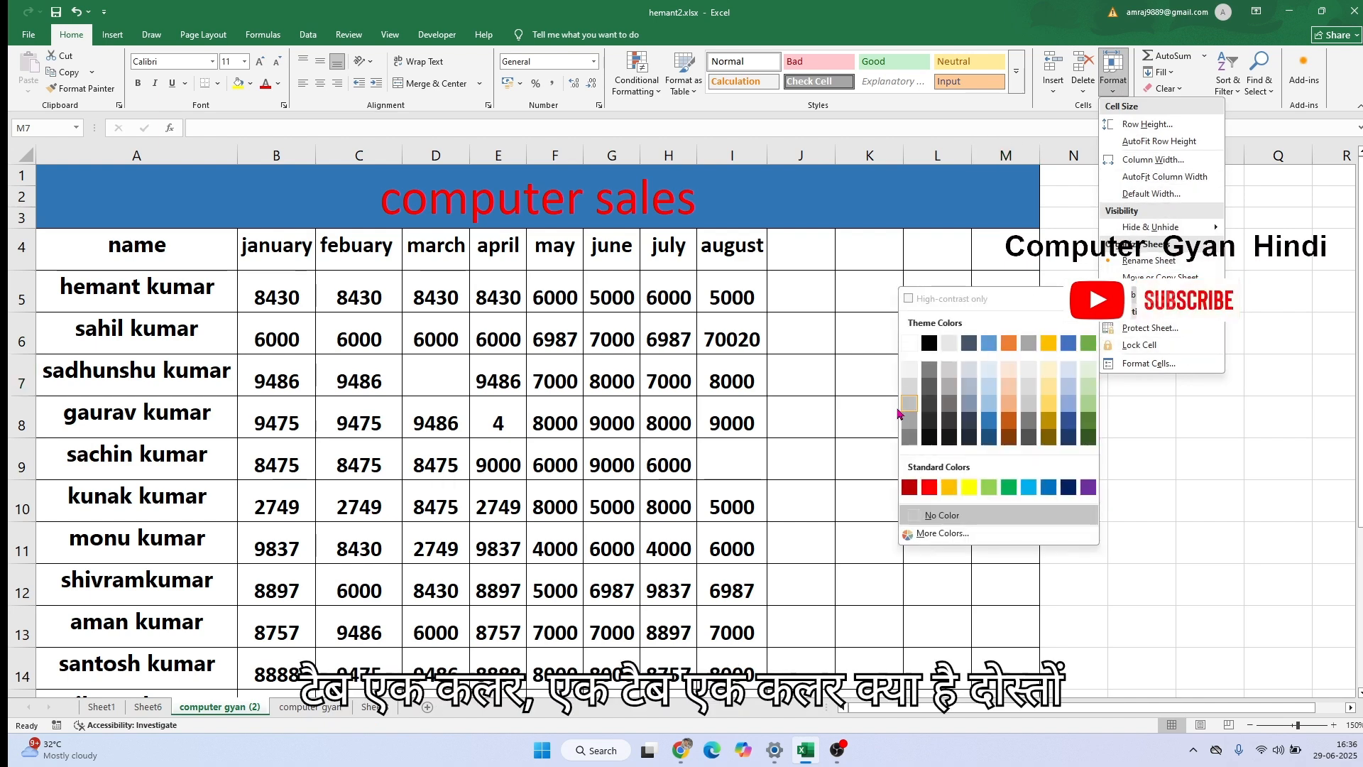
{"action": "left_click", "coordinate": [220, 710]}
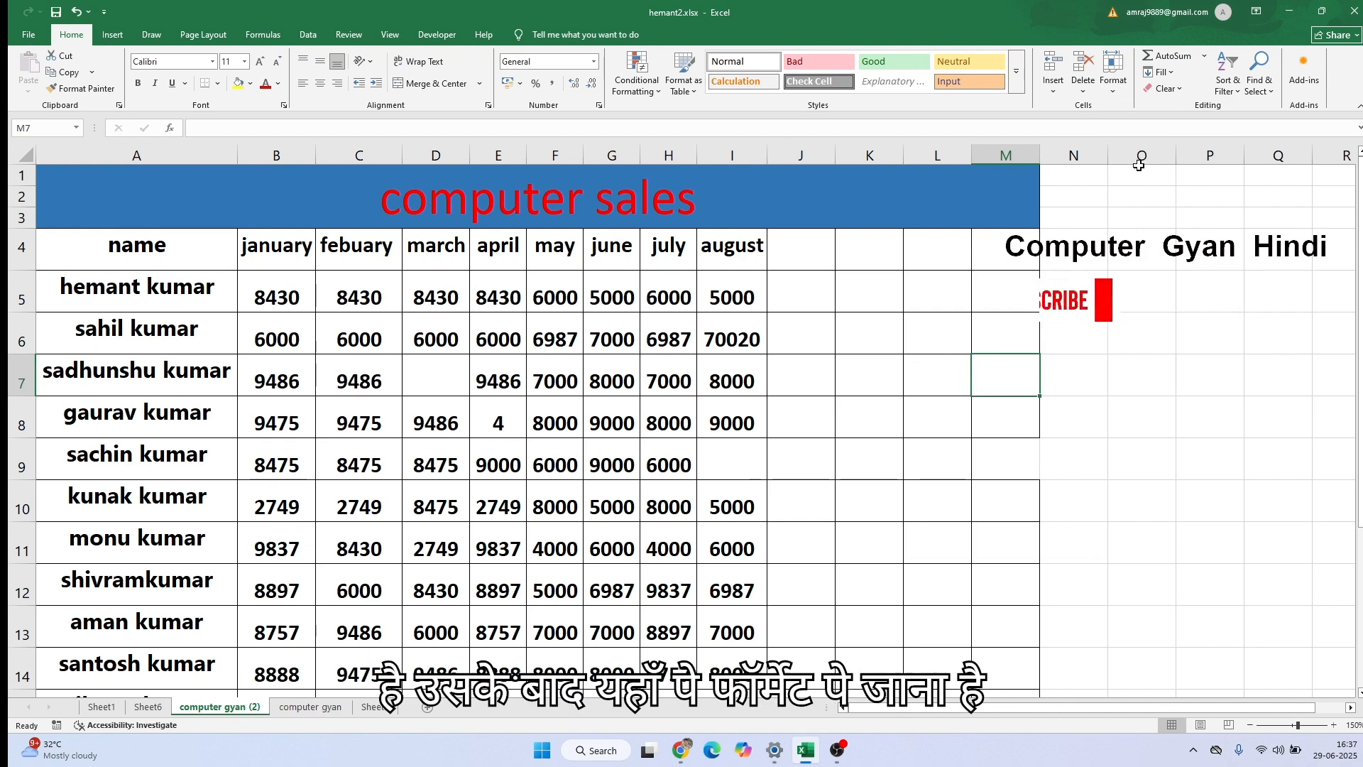
{"action": "left_click", "coordinate": [1113, 91]}
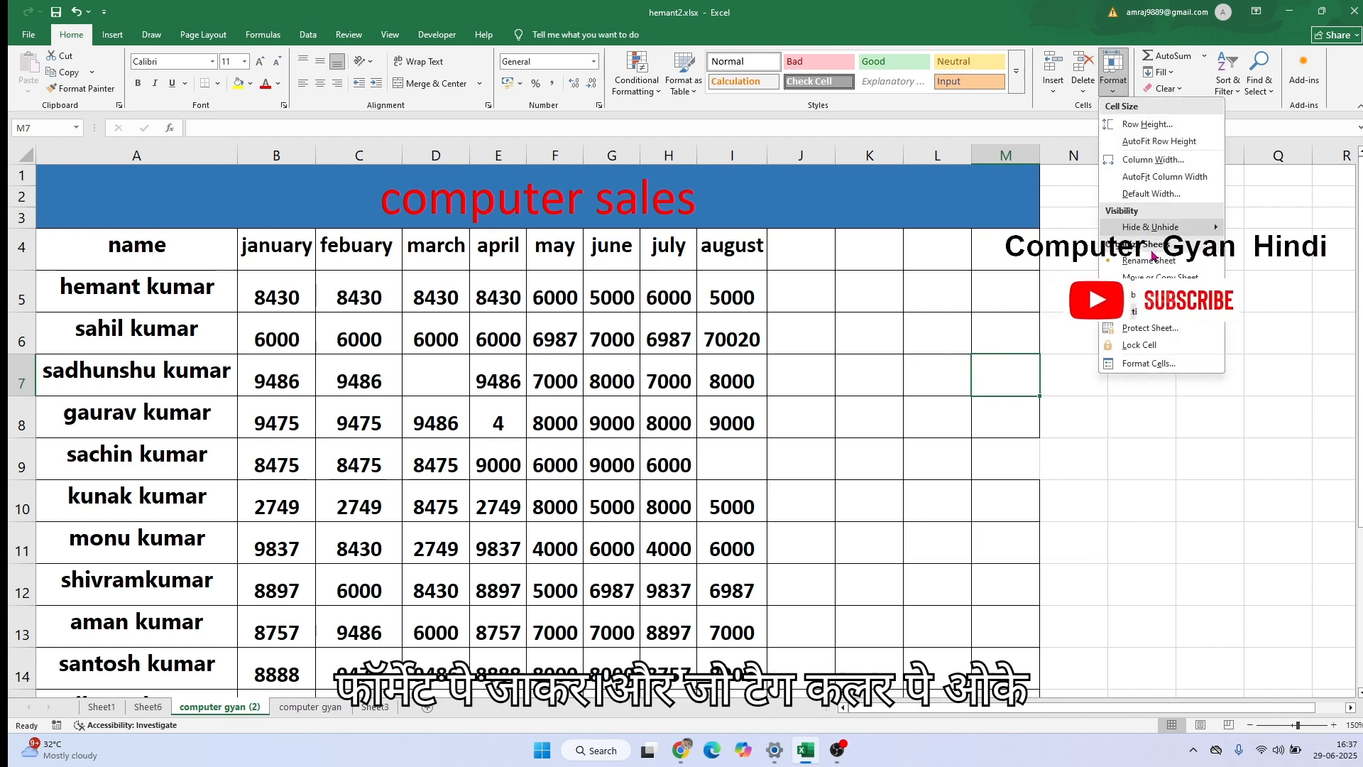
{"action": "mouse_move", "coordinate": [1185, 323]}
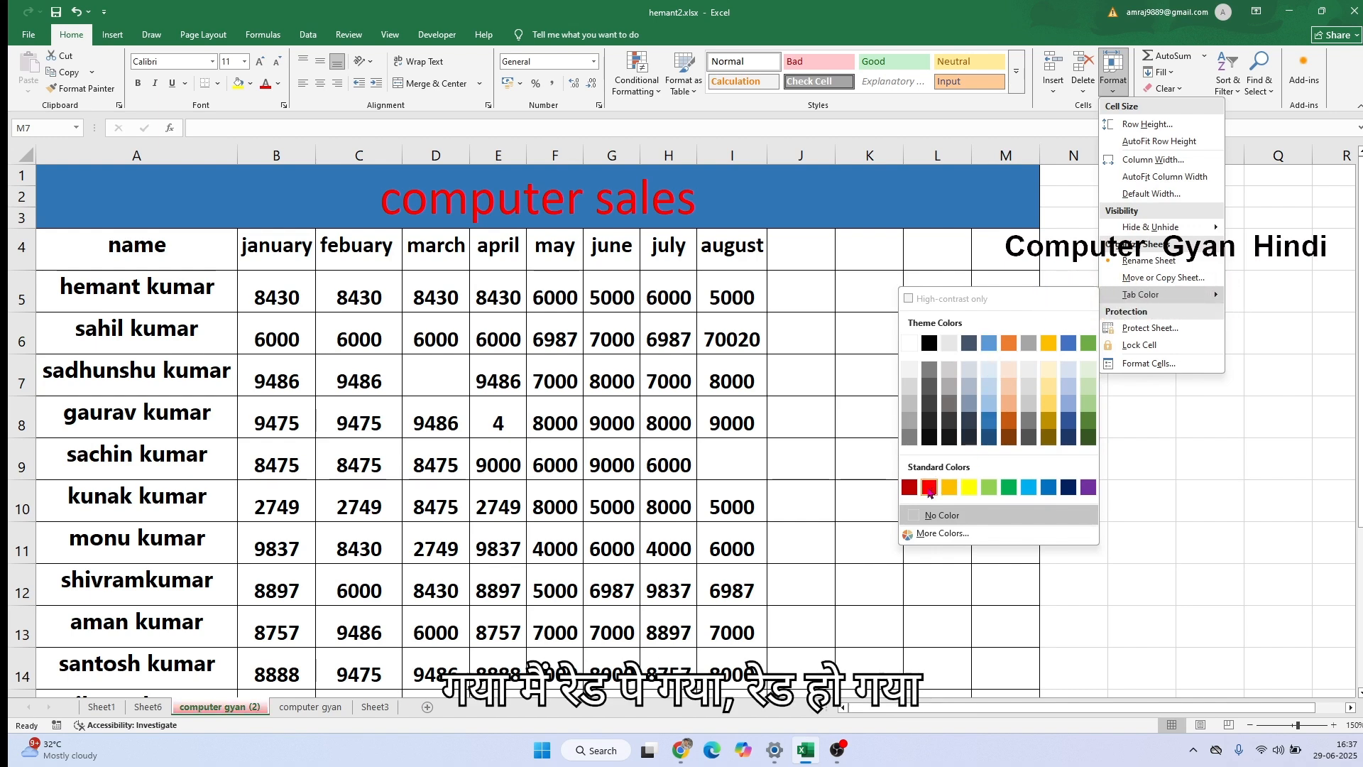
{"action": "left_click", "coordinate": [965, 490]}
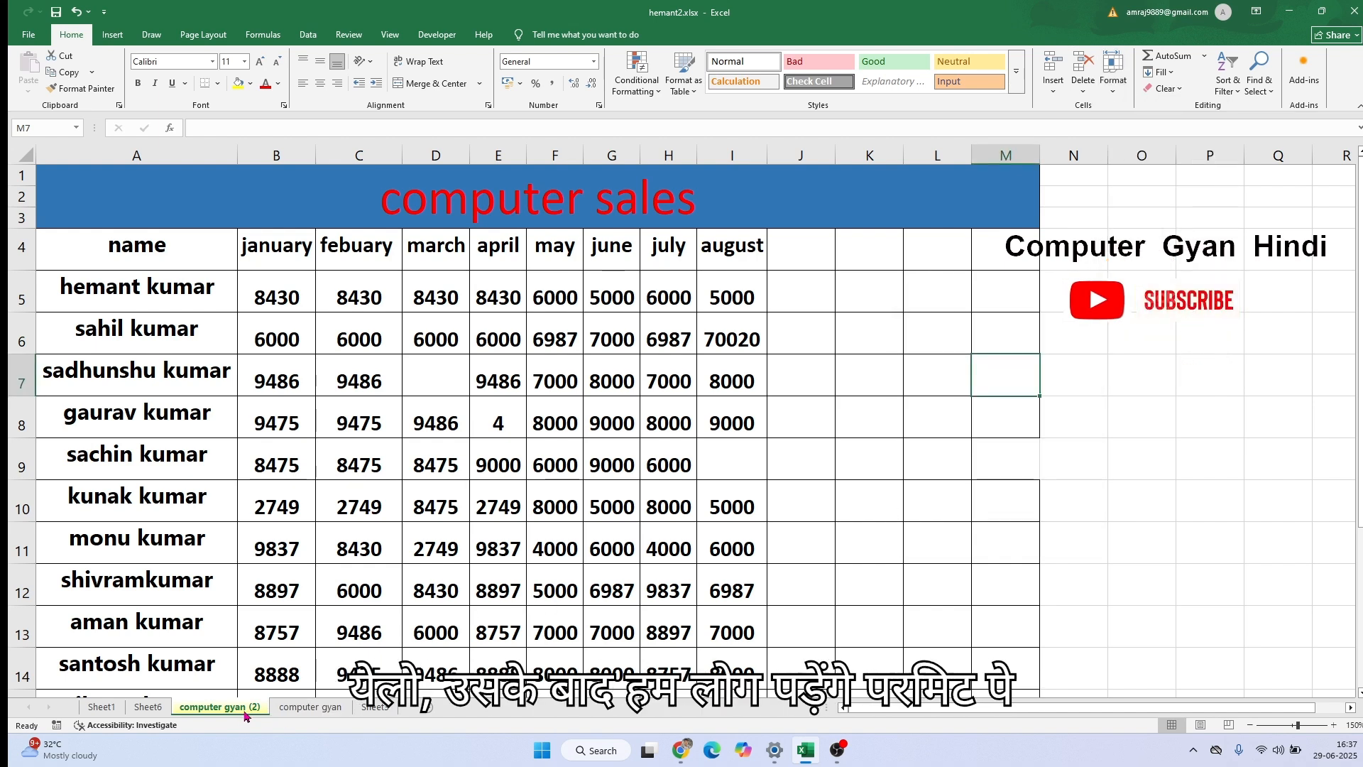
- Select the whole sales table and protect the sheet, entering and confirming the sheet protection password with the default permissions
{"action": "left_click", "coordinate": [1113, 74]}
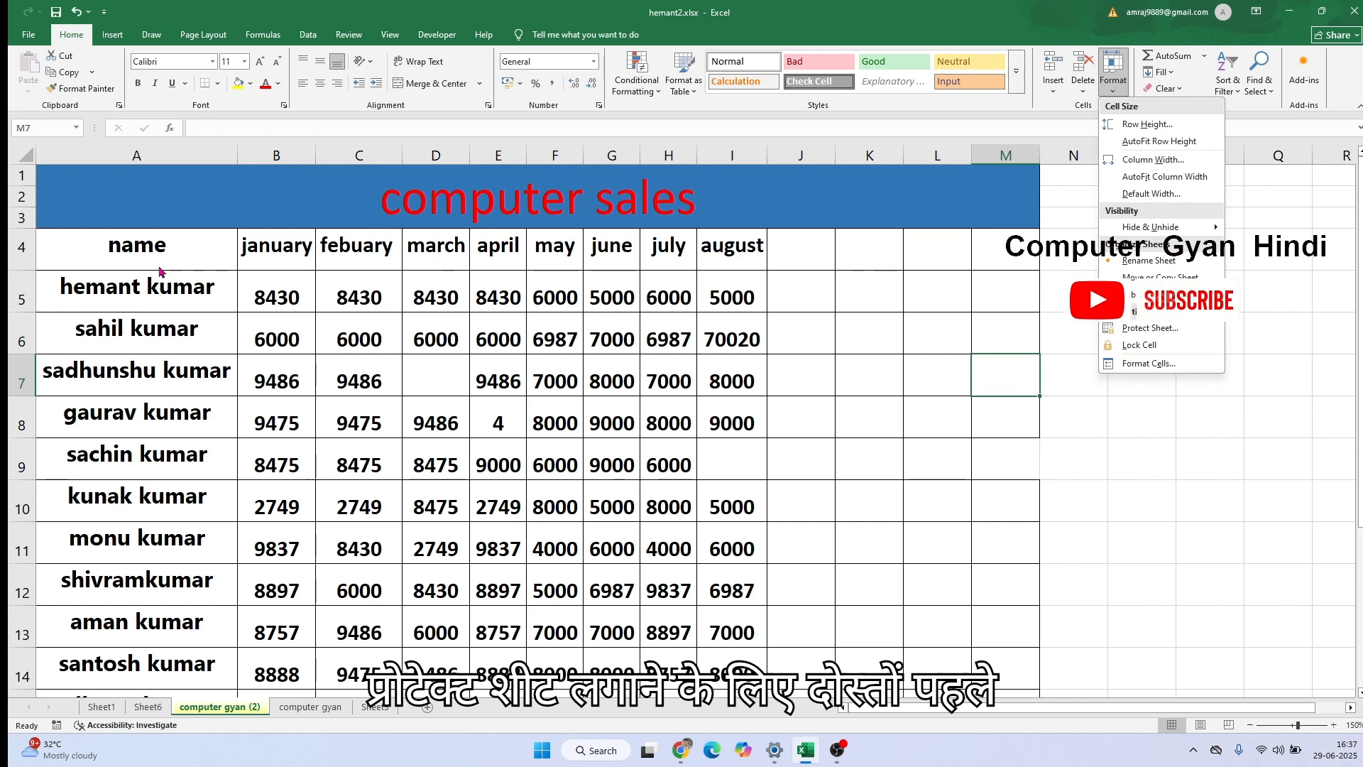
{"action": "key", "text": "Escape"}
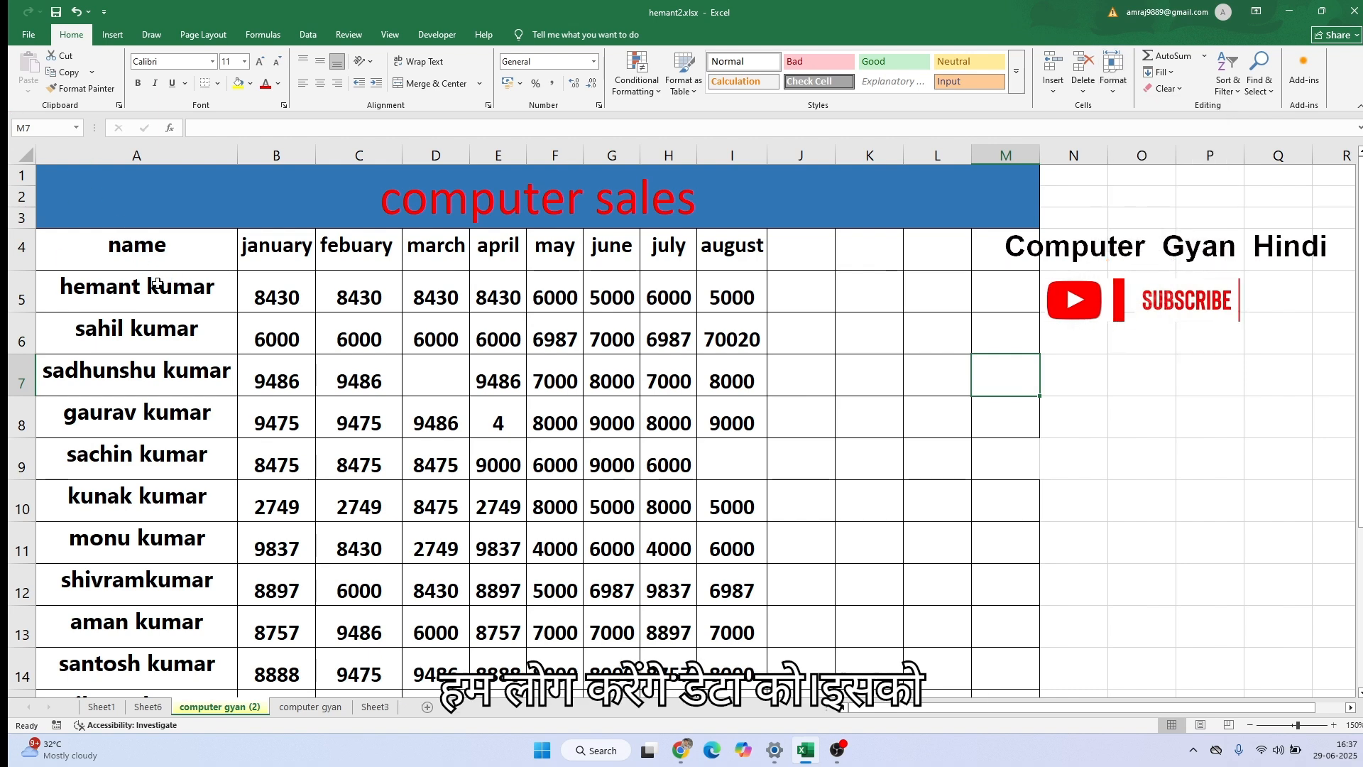
{"action": "left_click_drag", "start_coordinate": [87, 220], "coordinate": [404, 687]}
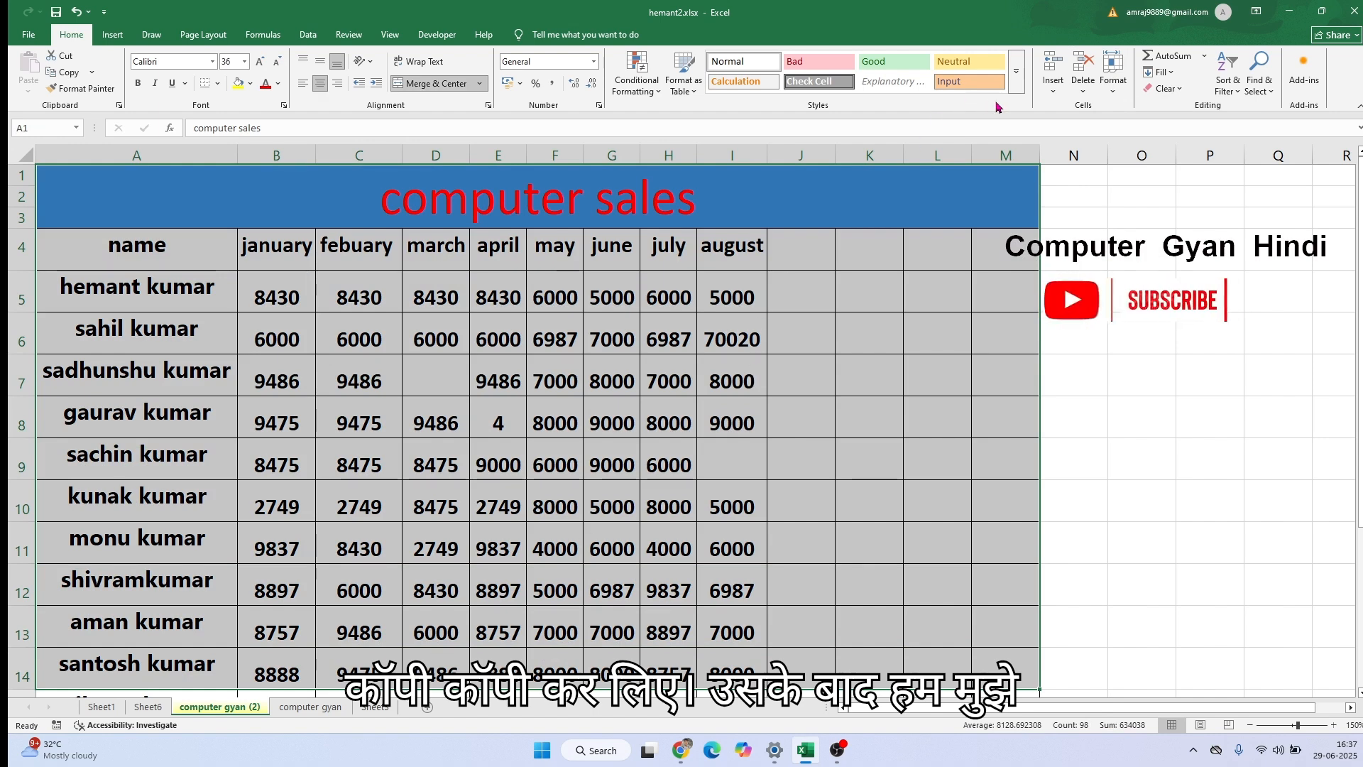
{"action": "left_click", "coordinate": [1116, 80]}
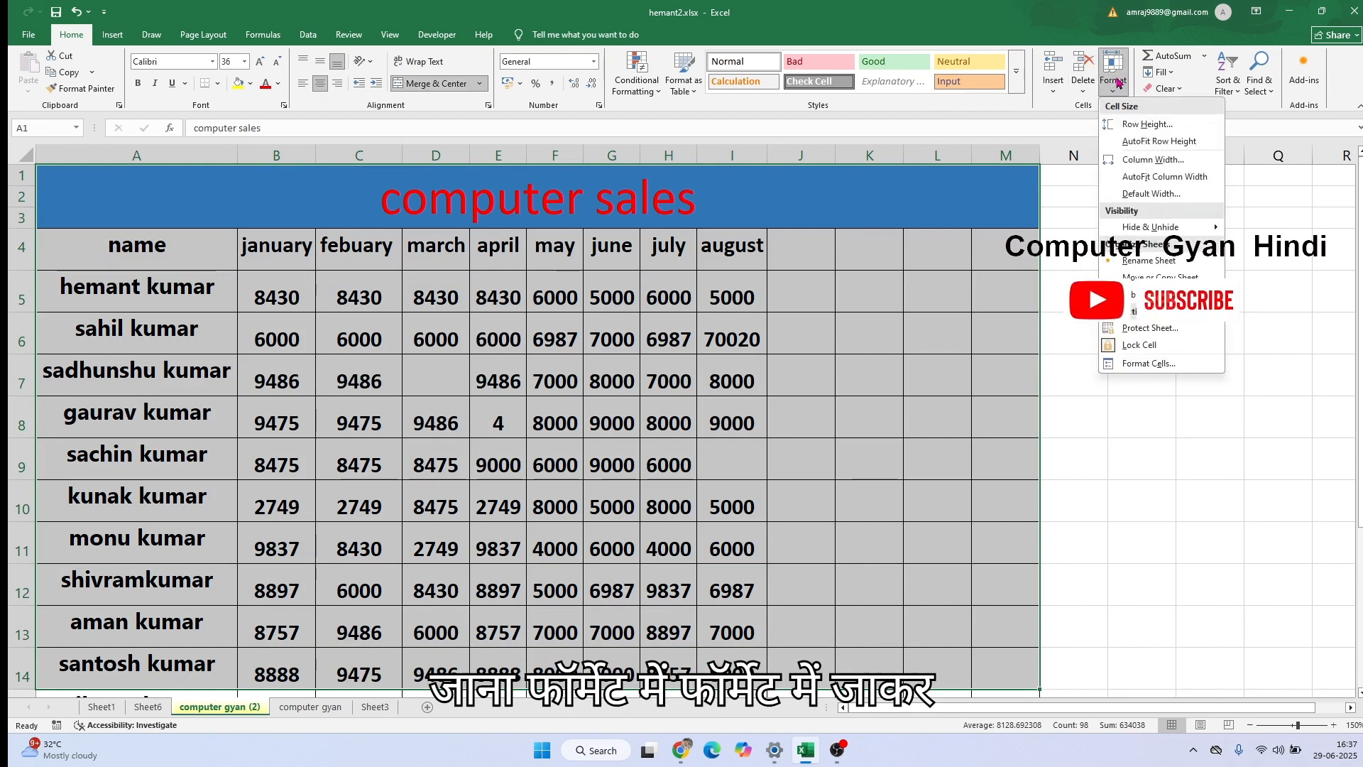
{"action": "left_click", "coordinate": [1150, 327]}
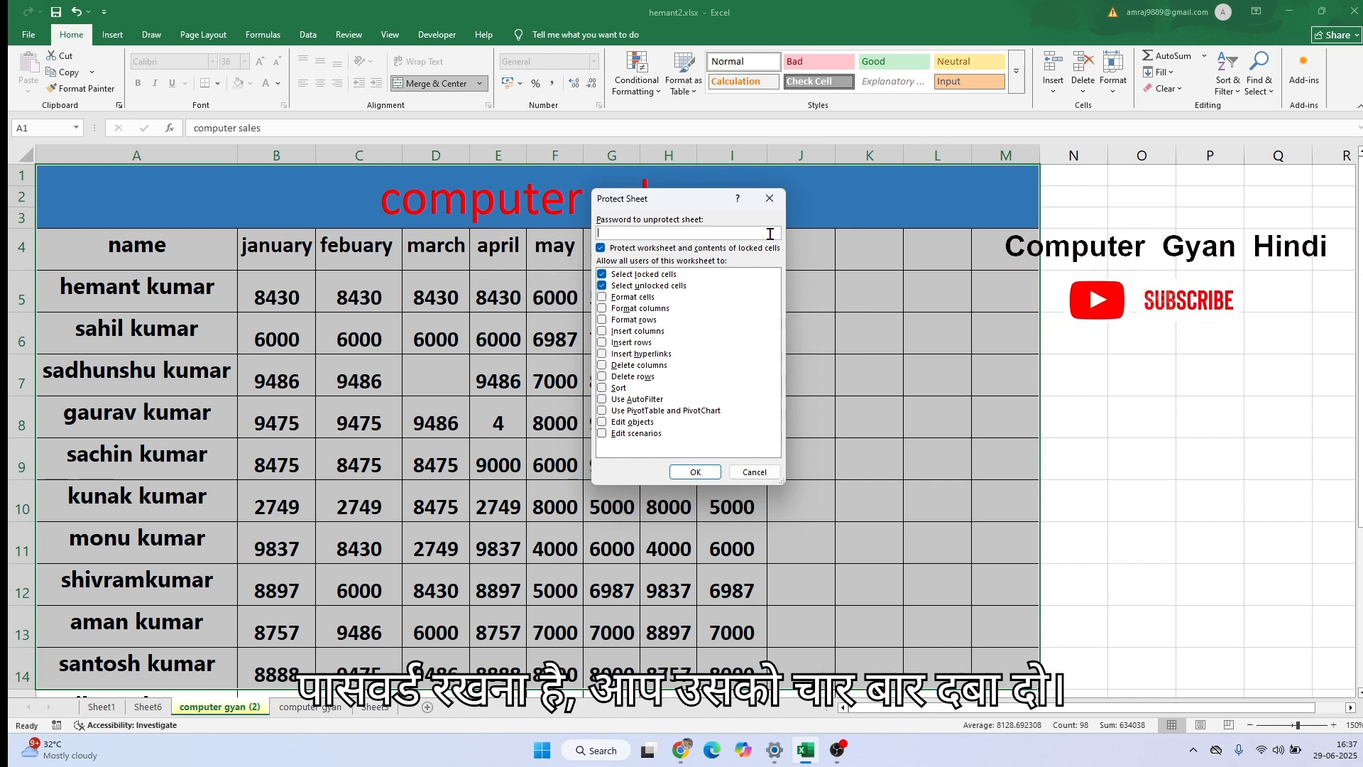
{"action": "type", "text": "111"}
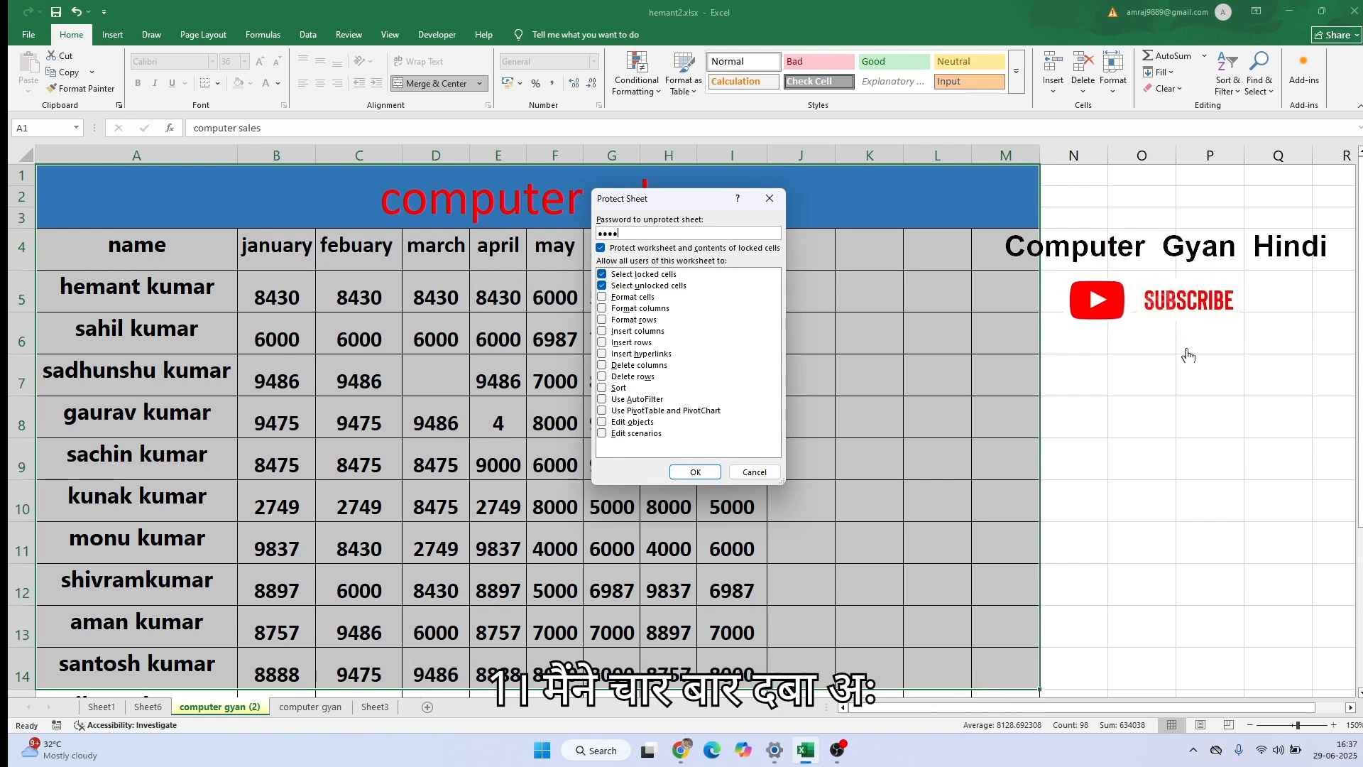
{"action": "left_click", "coordinate": [682, 472]}
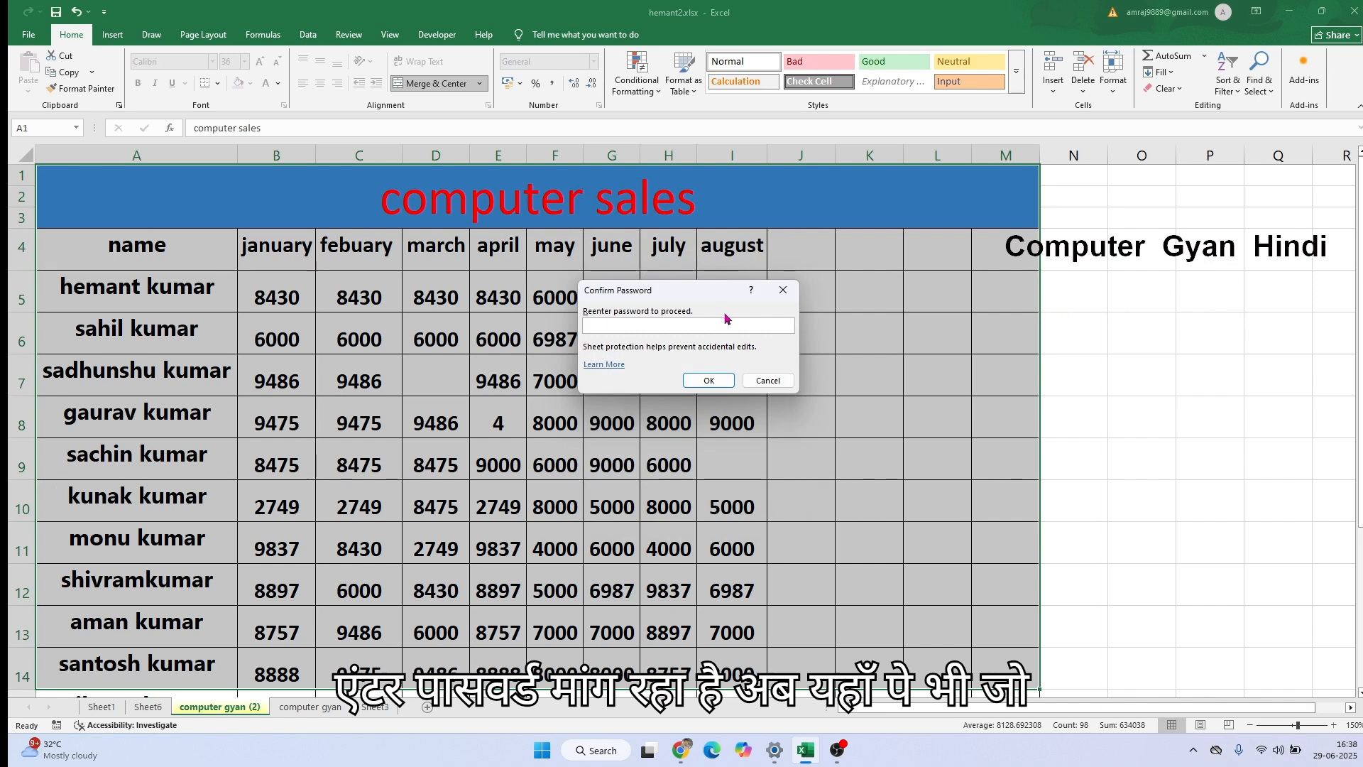
{"action": "type", "text": "111"}
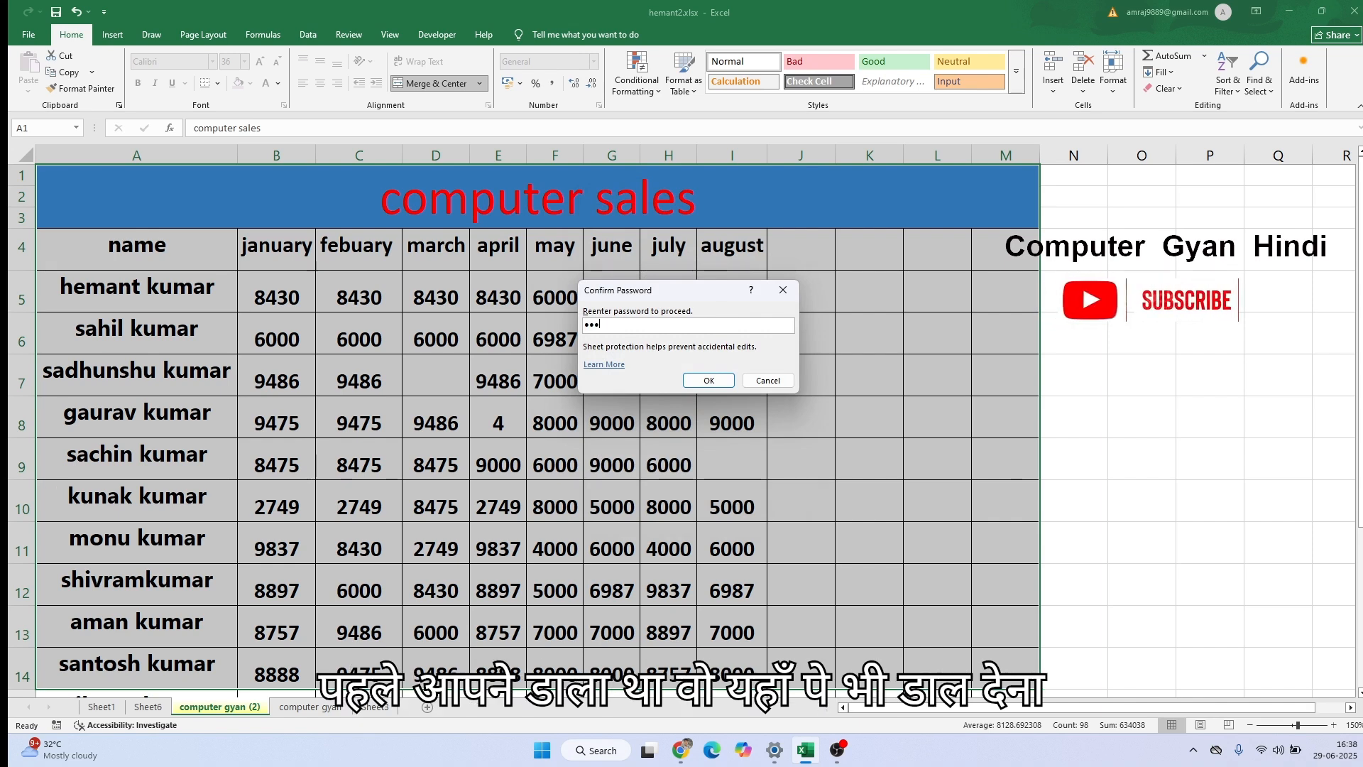
{"action": "type", "text": "1"}
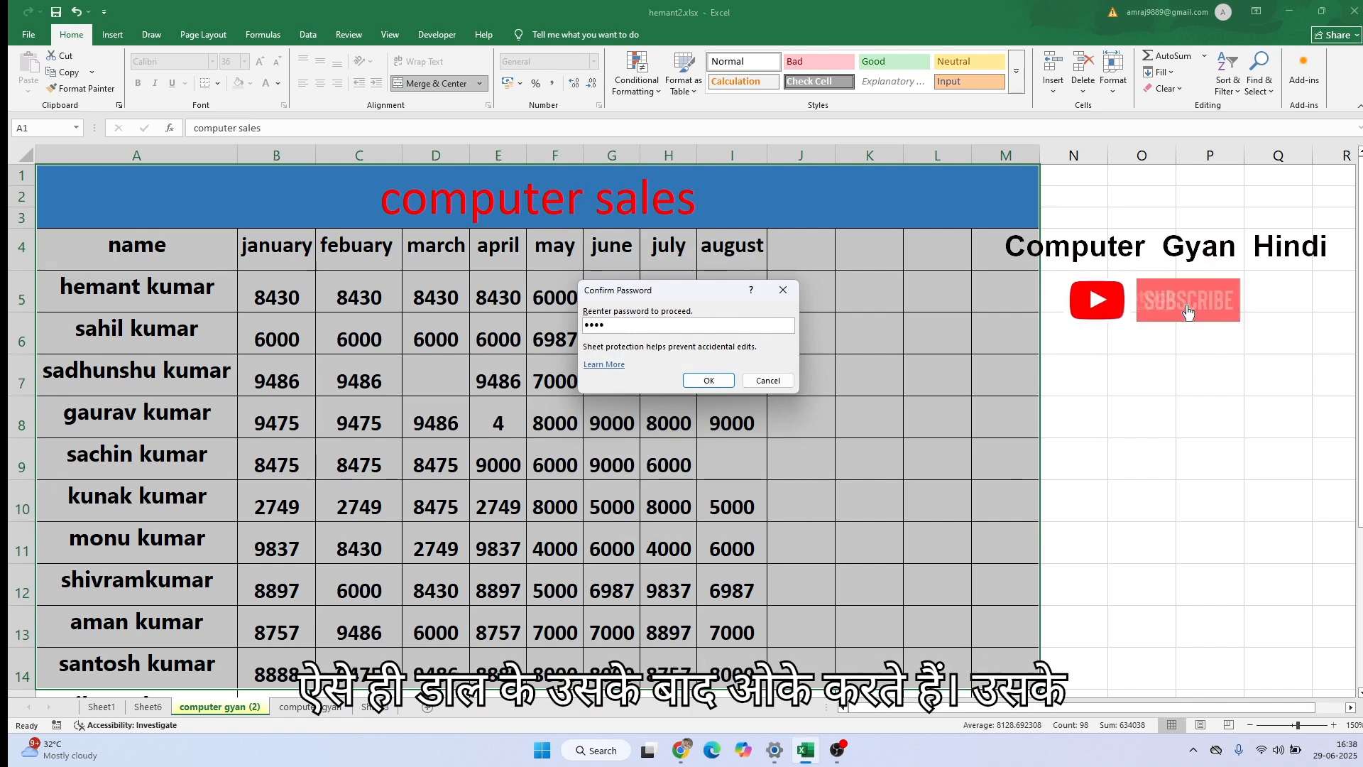
{"action": "left_click", "coordinate": [709, 380]}
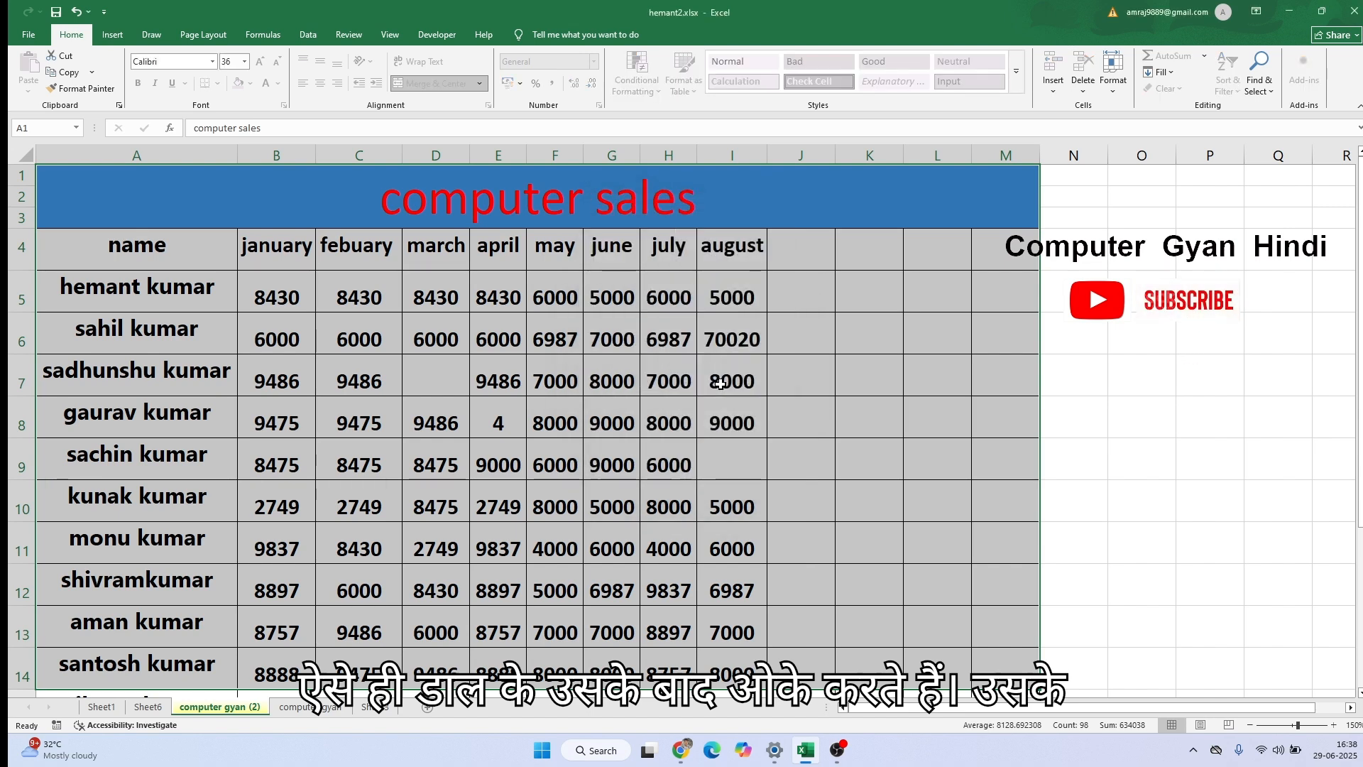
- Test the sheet protection by trying to edit cell E7 and to enter 5 in cell F9, dismissing each alert
{"action": "left_click", "coordinate": [1136, 344]}
{"action": "left_click", "coordinate": [620, 452]}
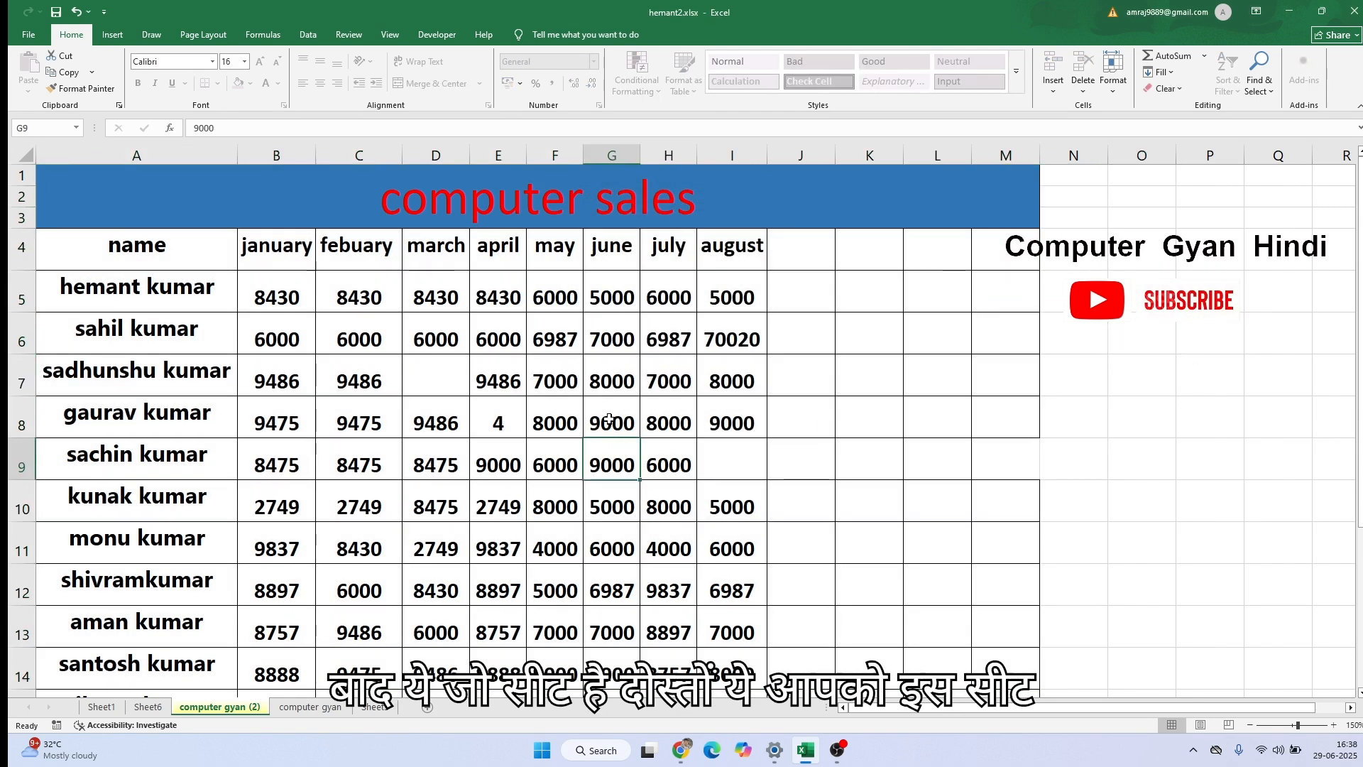
{"action": "left_click", "coordinate": [500, 369]}
{"action": "double_click", "coordinate": [501, 371]}
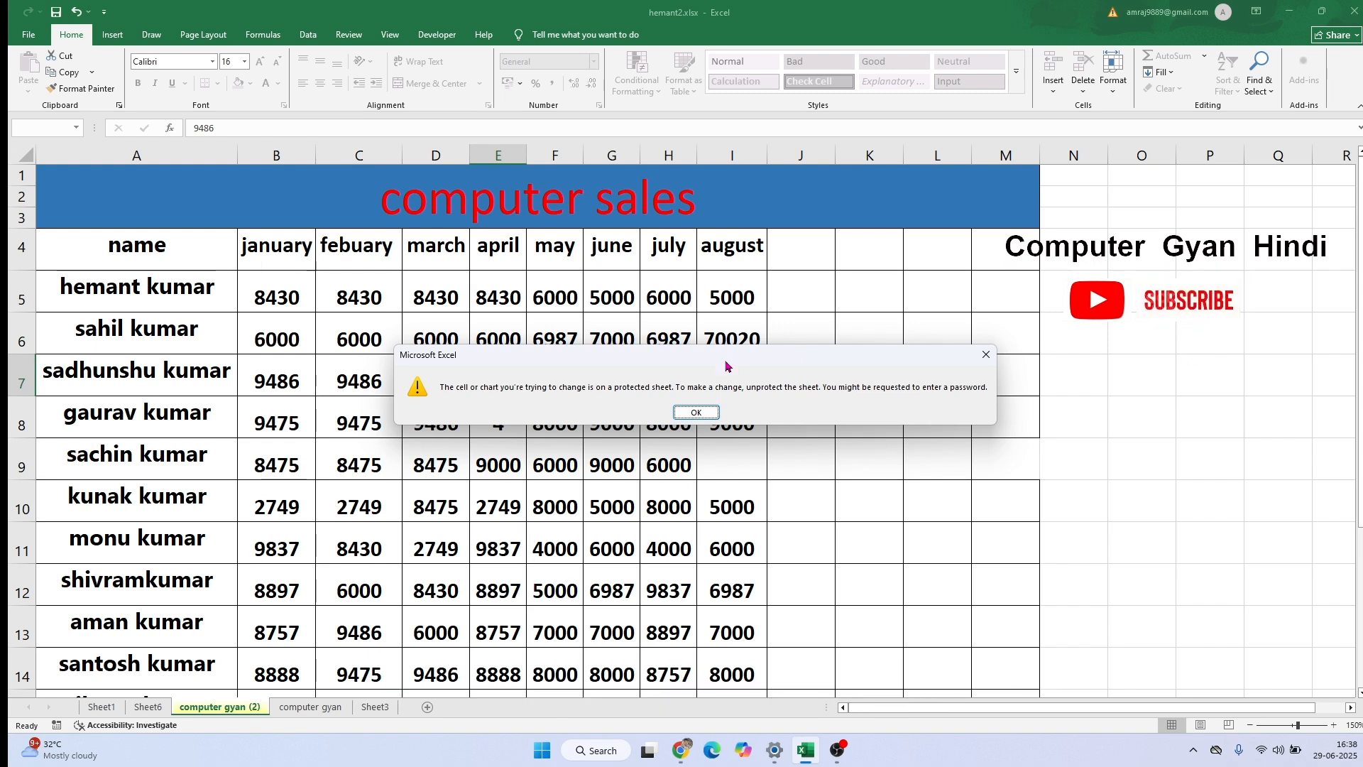
{"action": "left_click", "coordinate": [697, 413]}
{"action": "left_click", "coordinate": [561, 468]}
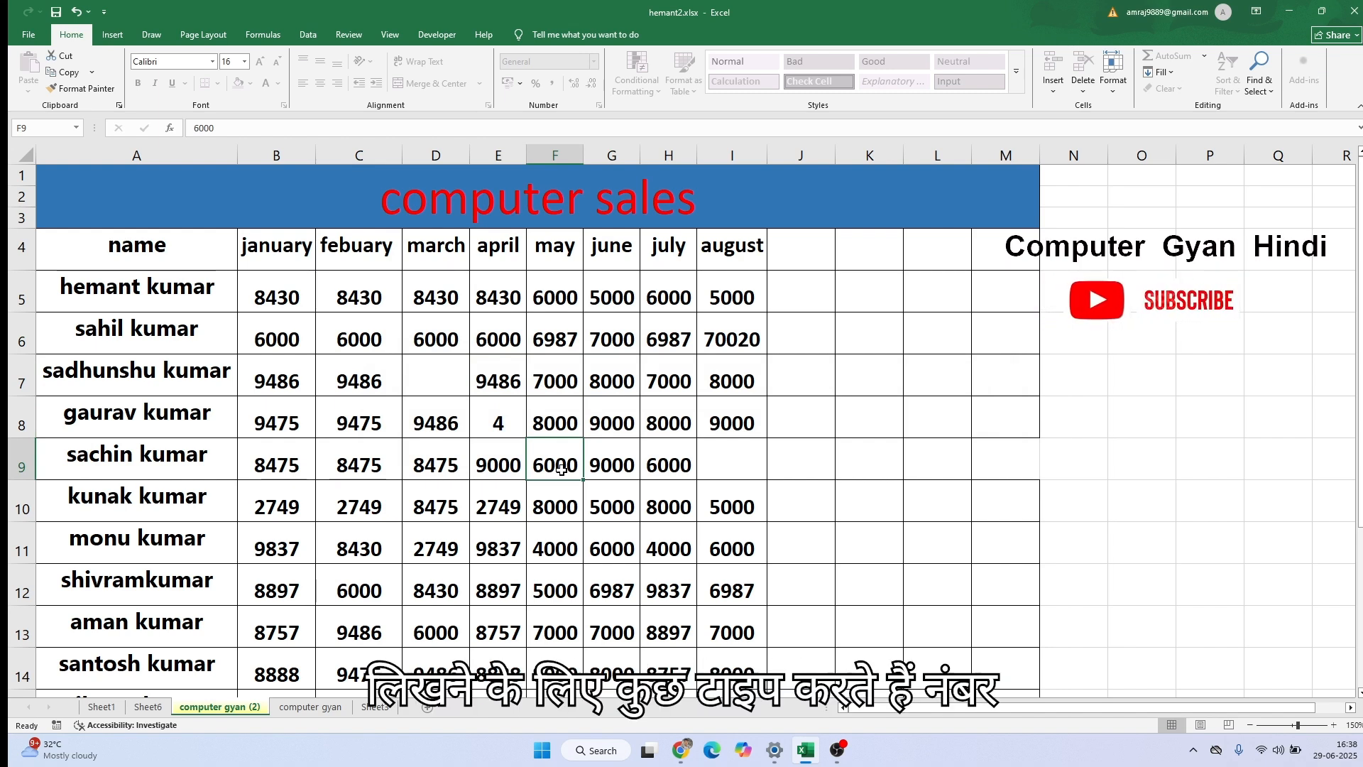
{"action": "type", "text": "5"}
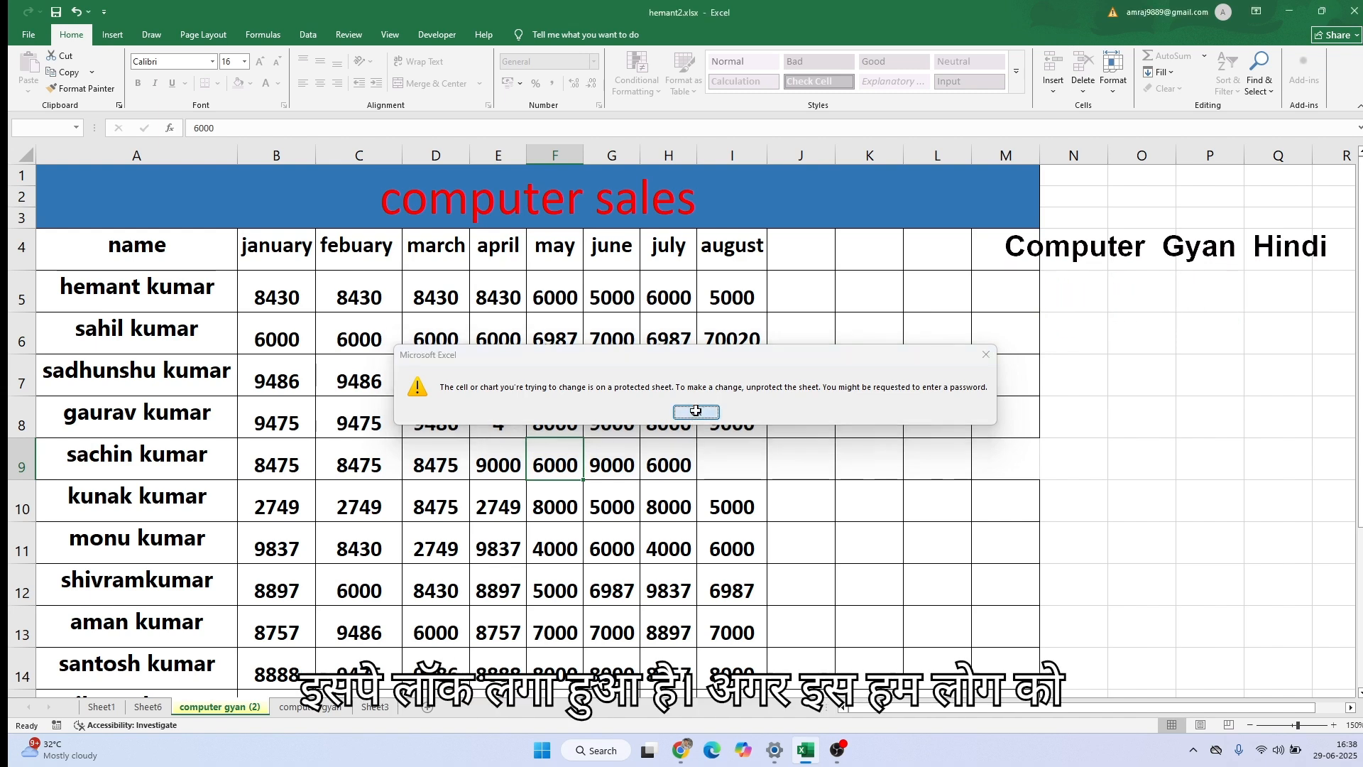
{"action": "left_click", "coordinate": [696, 413]}
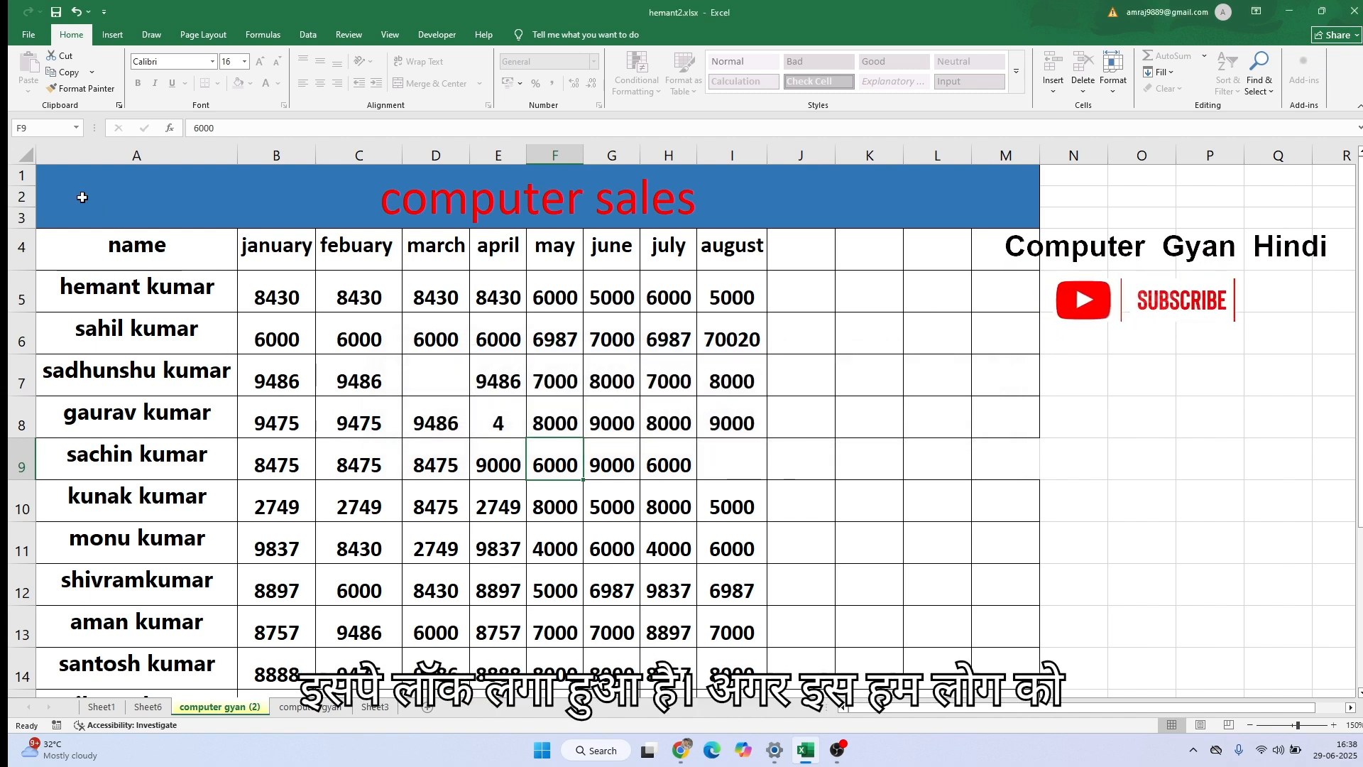
- Select the whole sales table and unprotect the sheet by entering the sheet protection password
{"action": "left_click_drag", "start_coordinate": [88, 213], "coordinate": [438, 649]}
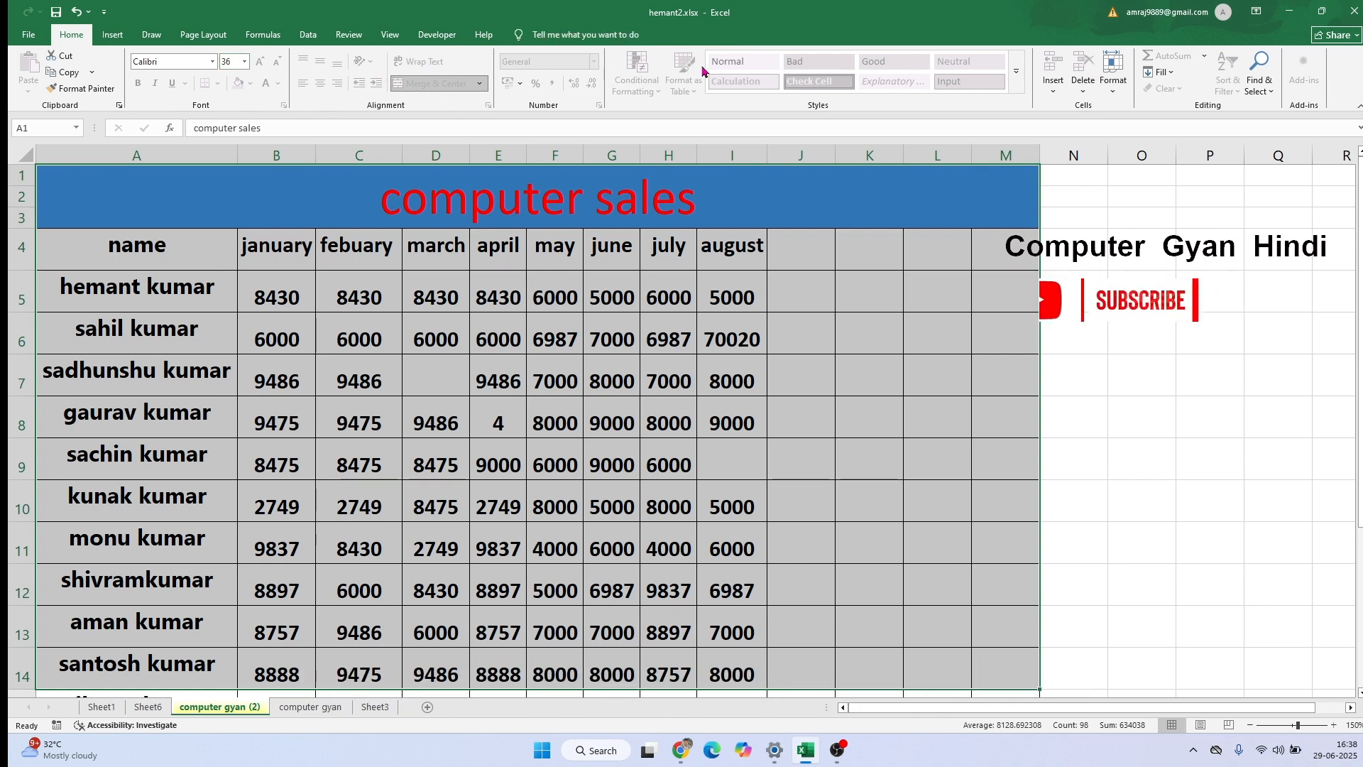
{"action": "left_click", "coordinate": [1113, 75]}
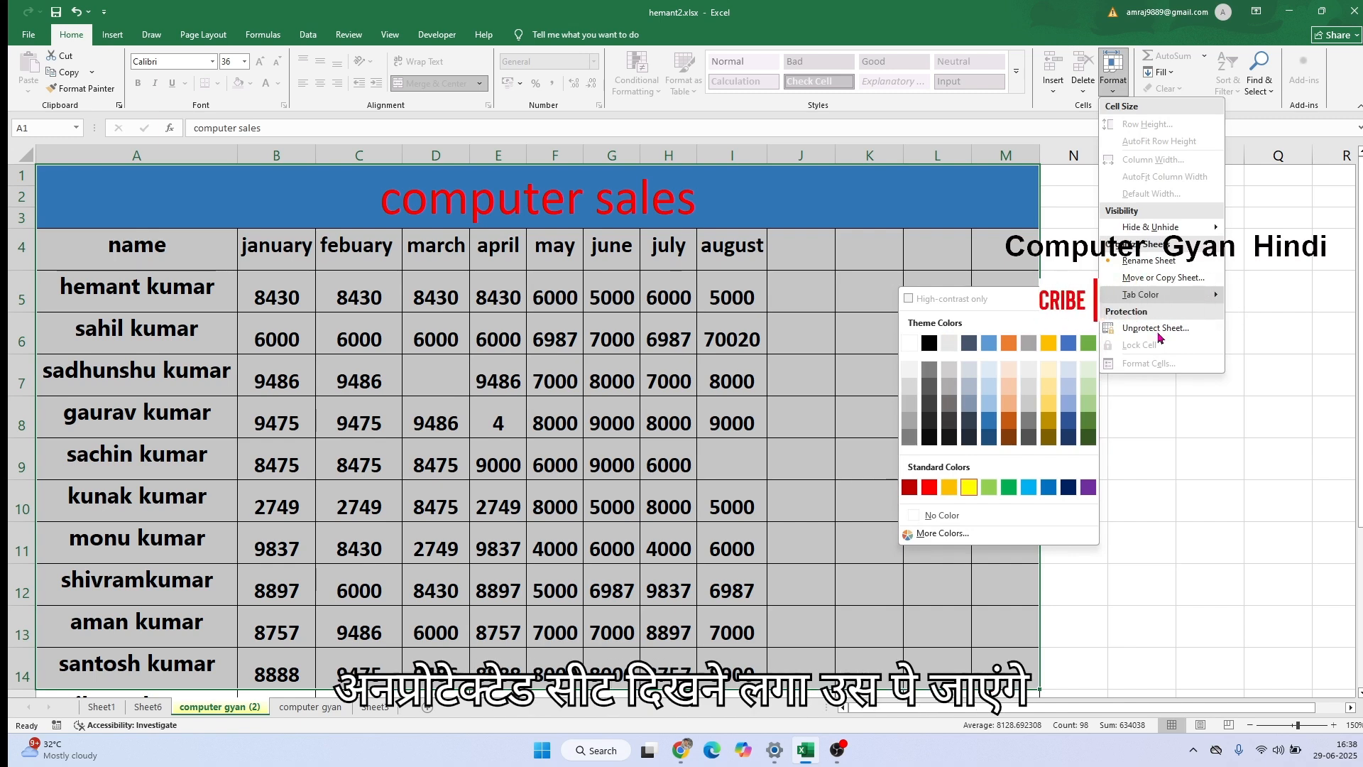
{"action": "left_click", "coordinate": [1157, 332]}
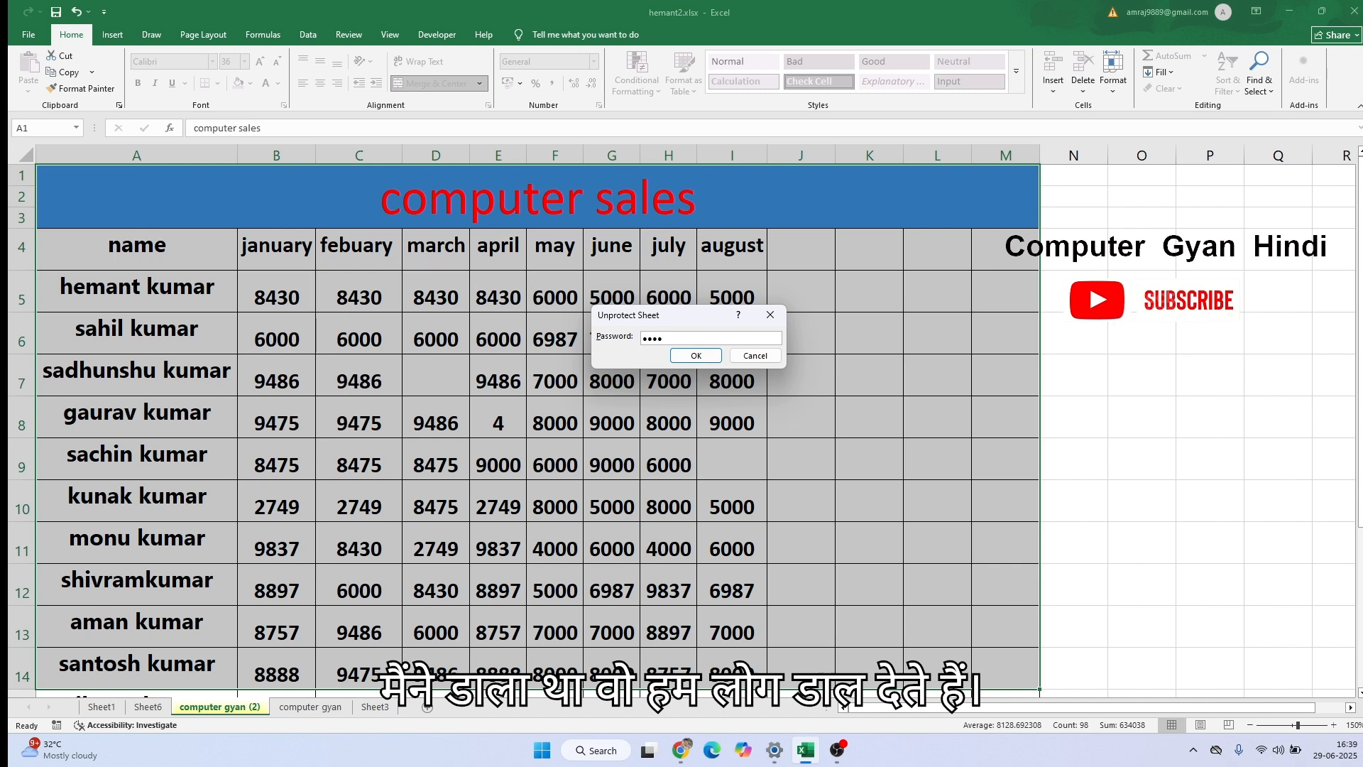
{"action": "left_click", "coordinate": [694, 354]}
- Test editing on the unprotected sheet by entering 666 in cell H6
{"action": "left_click", "coordinate": [693, 351]}
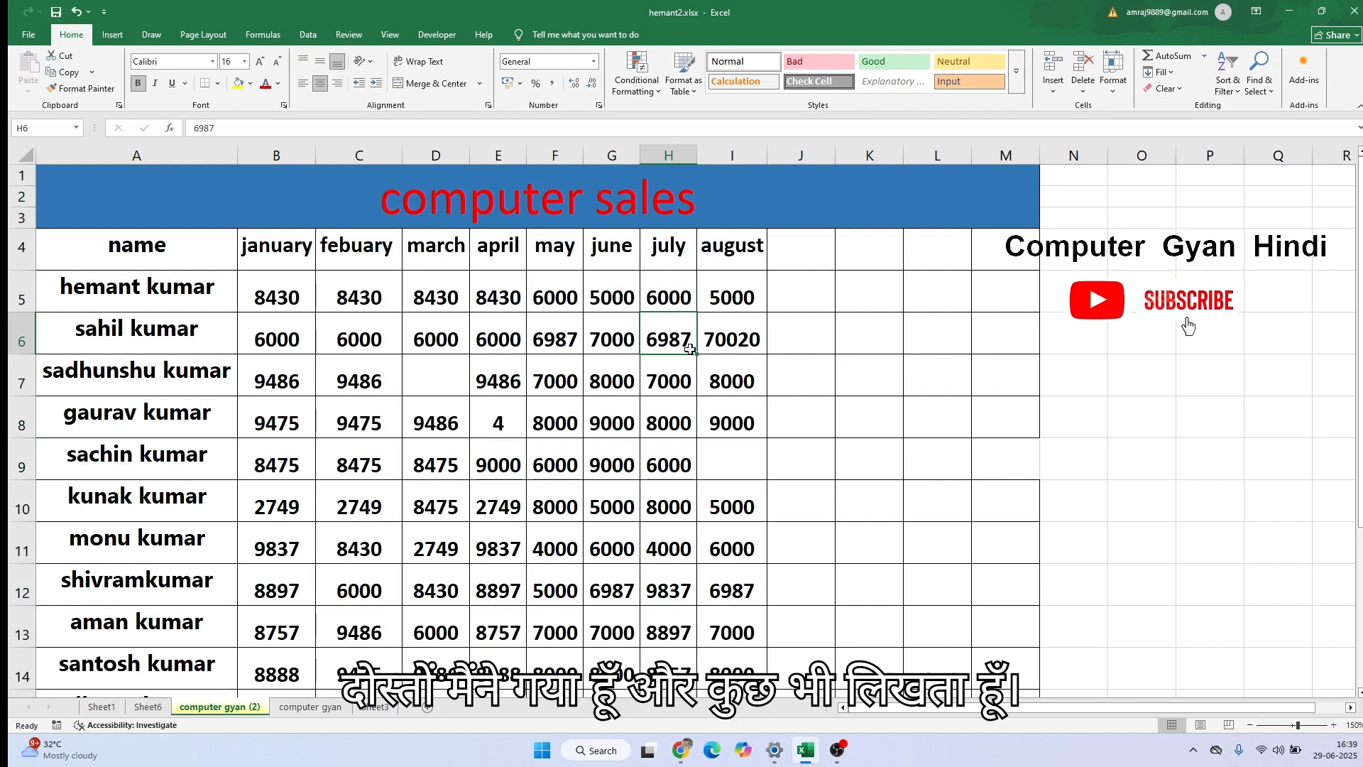
{"action": "type", "text": "666"}
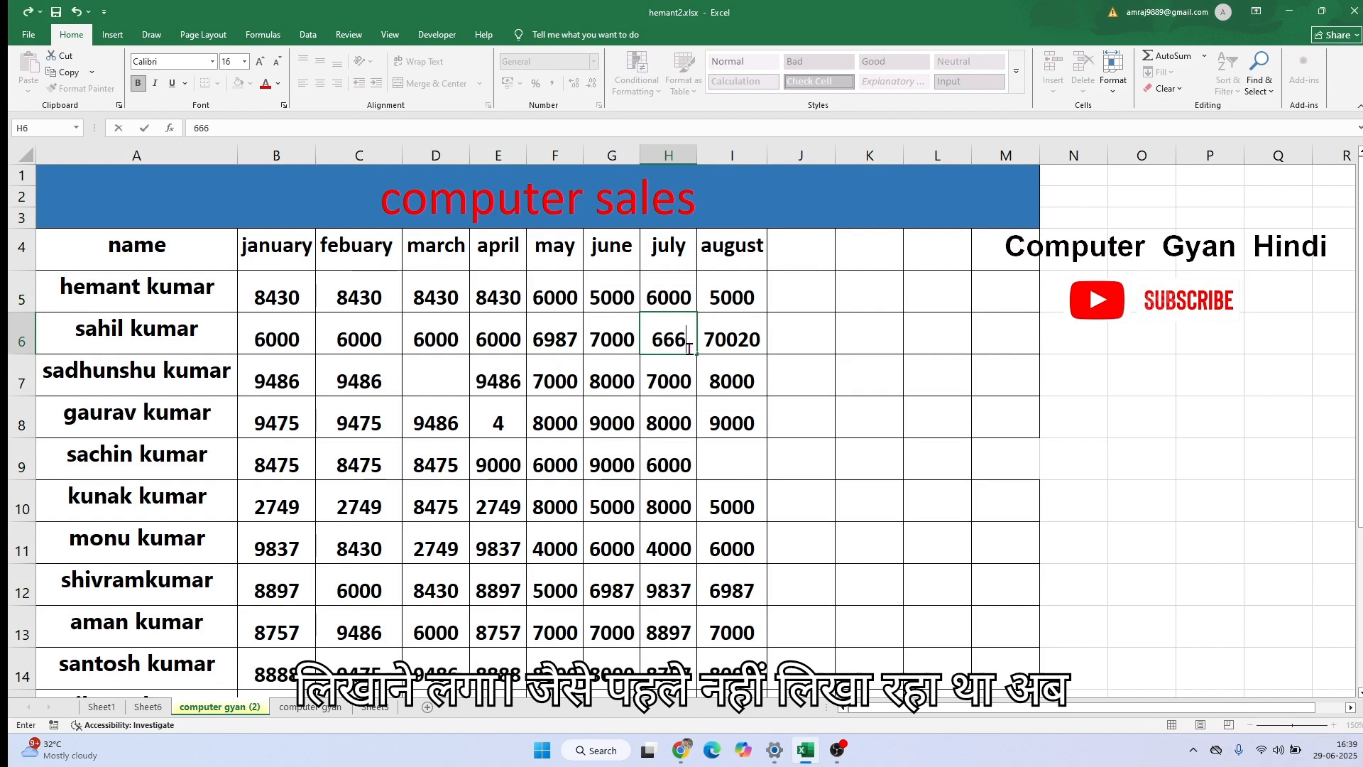
{"action": "key", "text": "Return"}
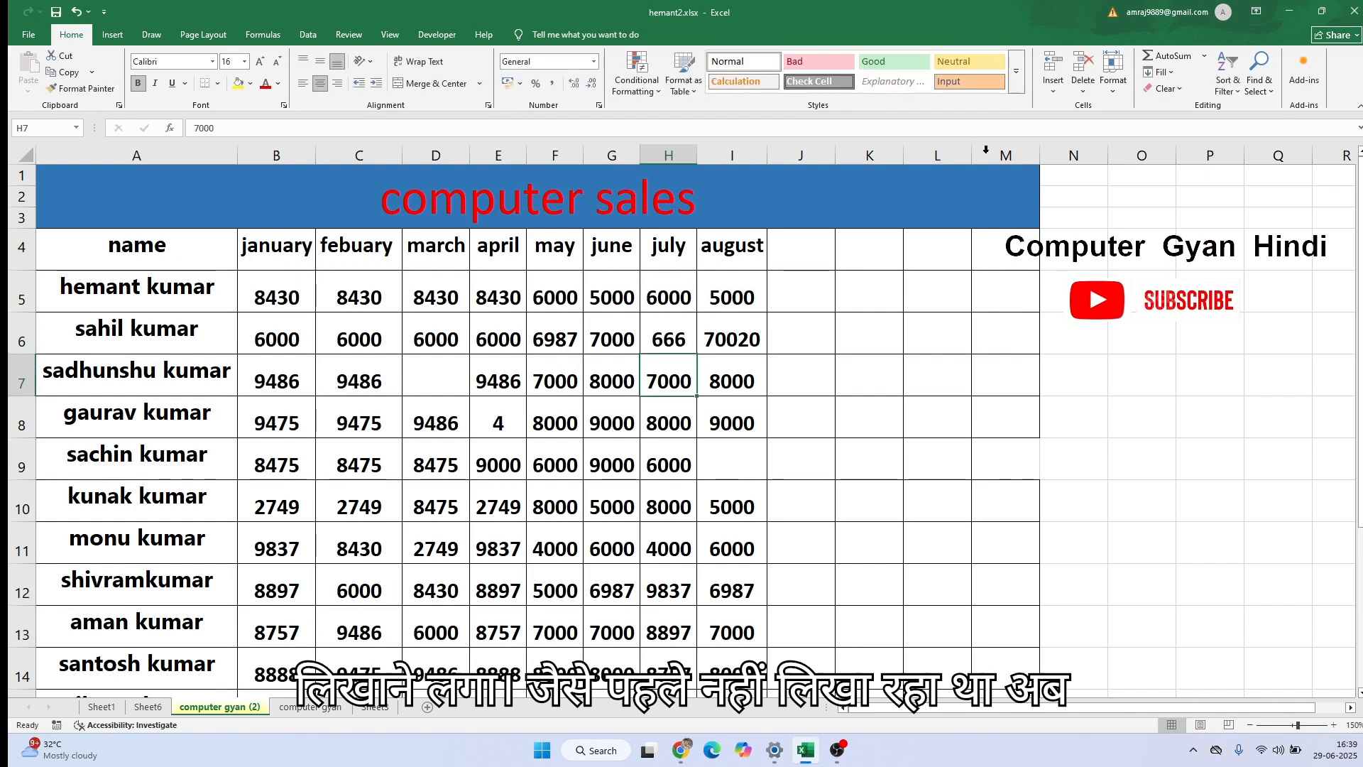
{"action": "left_click", "coordinate": [1113, 71]}
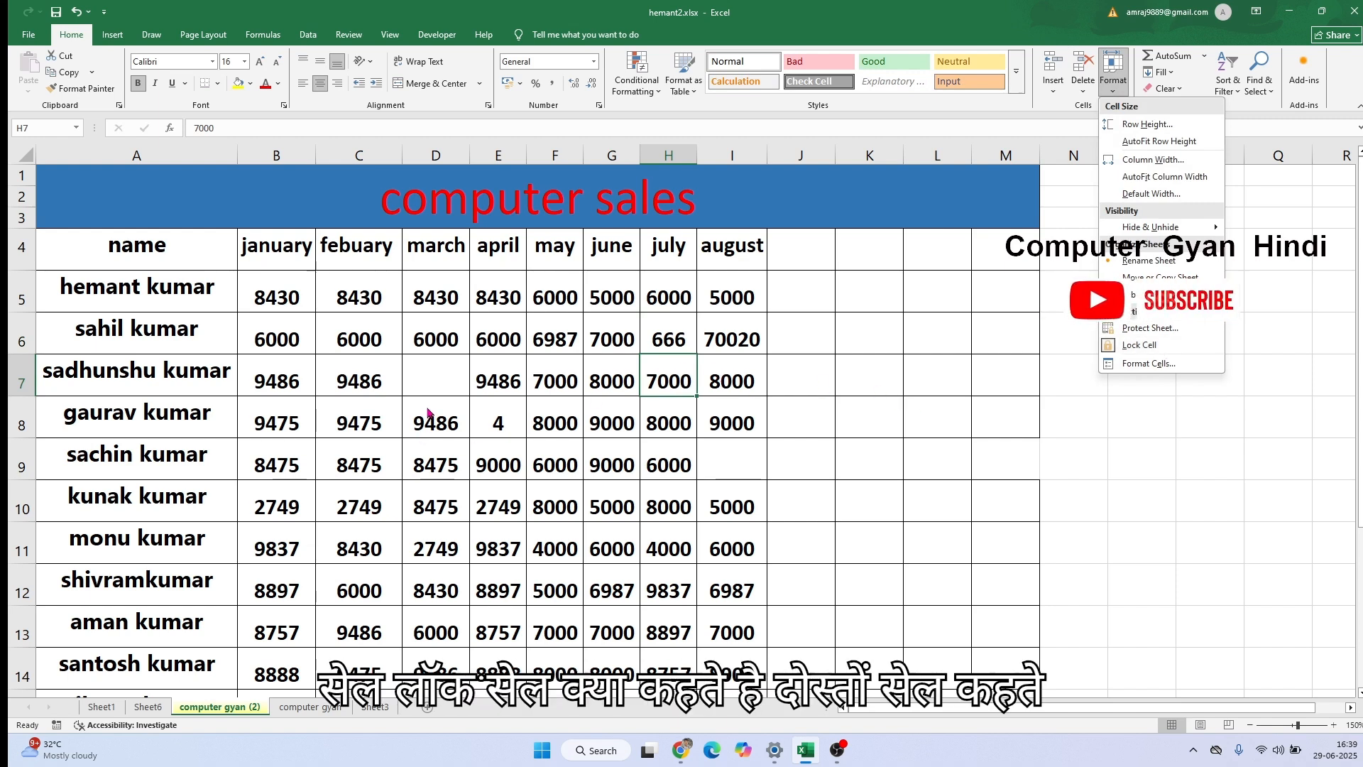
{"action": "left_click", "coordinate": [356, 318]}
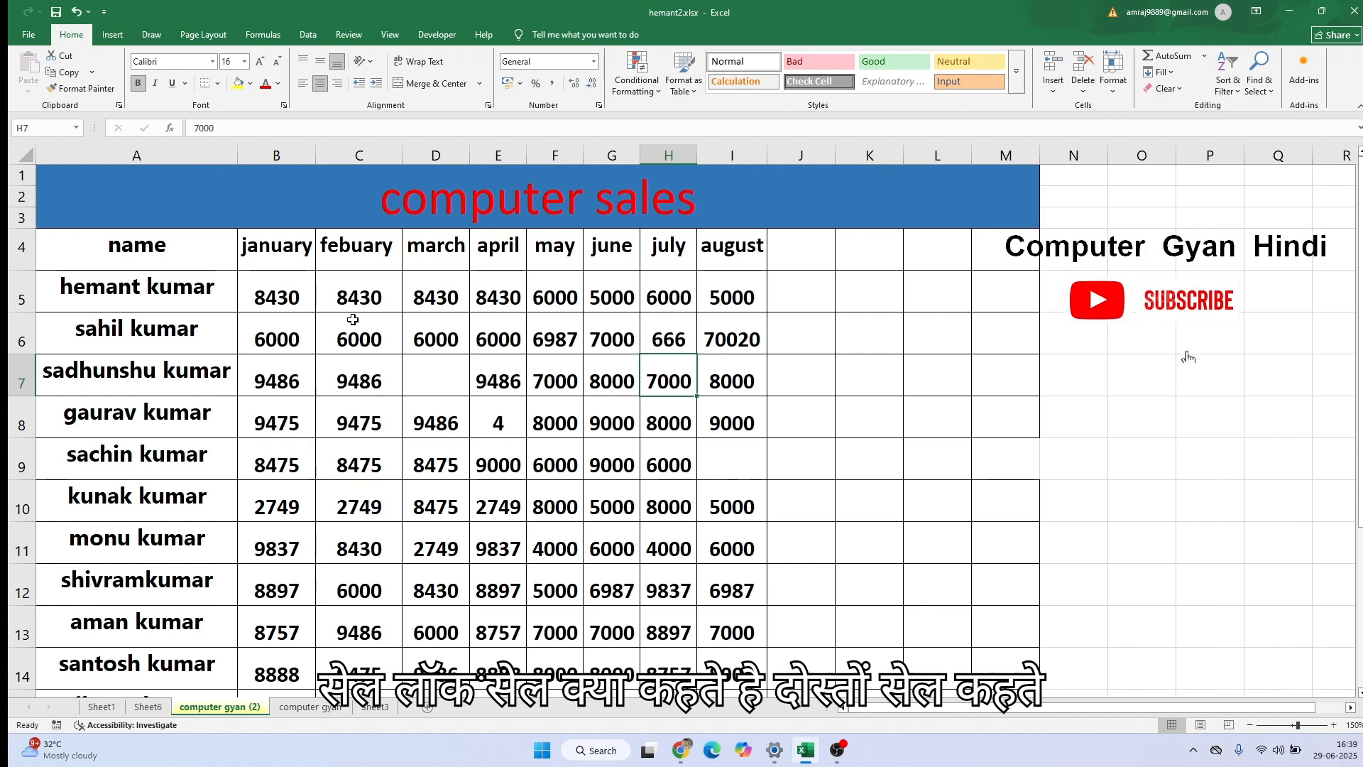
{"action": "left_click", "coordinate": [357, 324]}
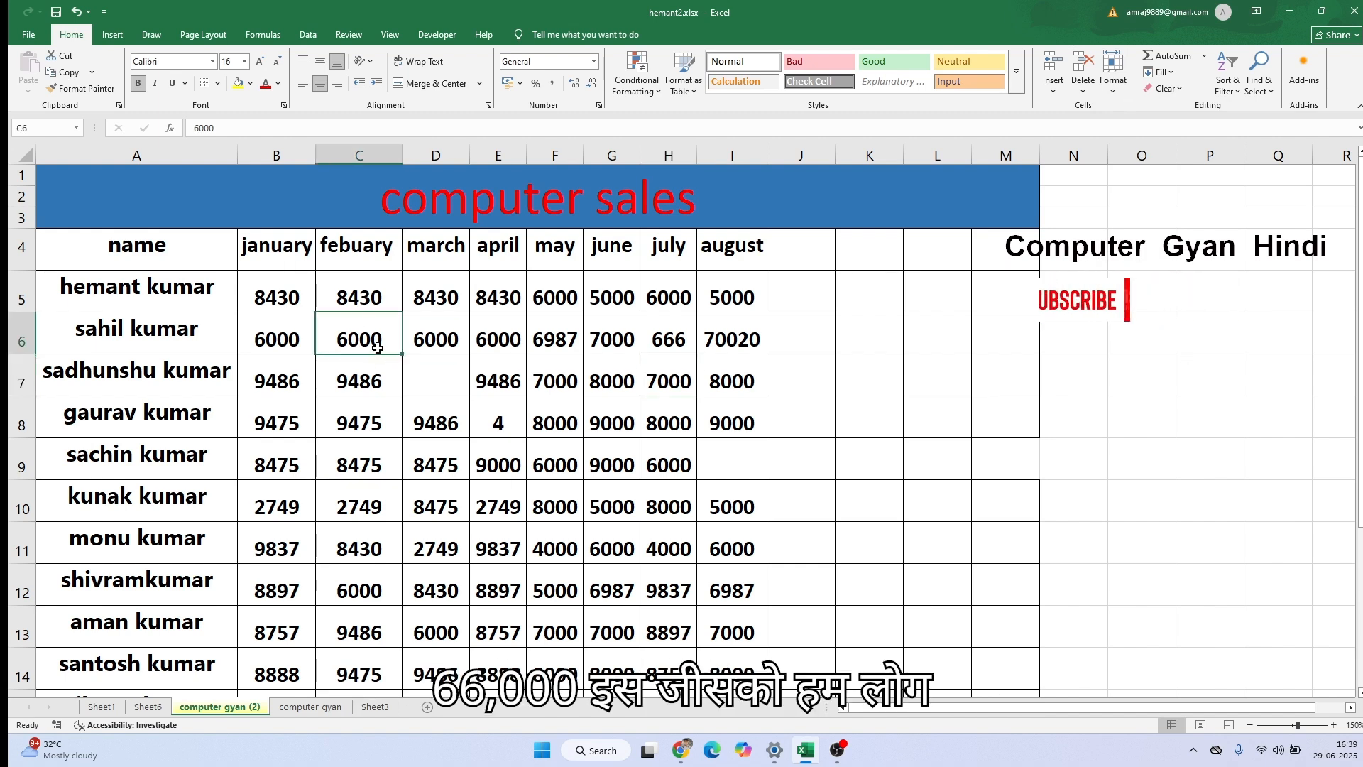
{"action": "double_click", "coordinate": [377, 339]}
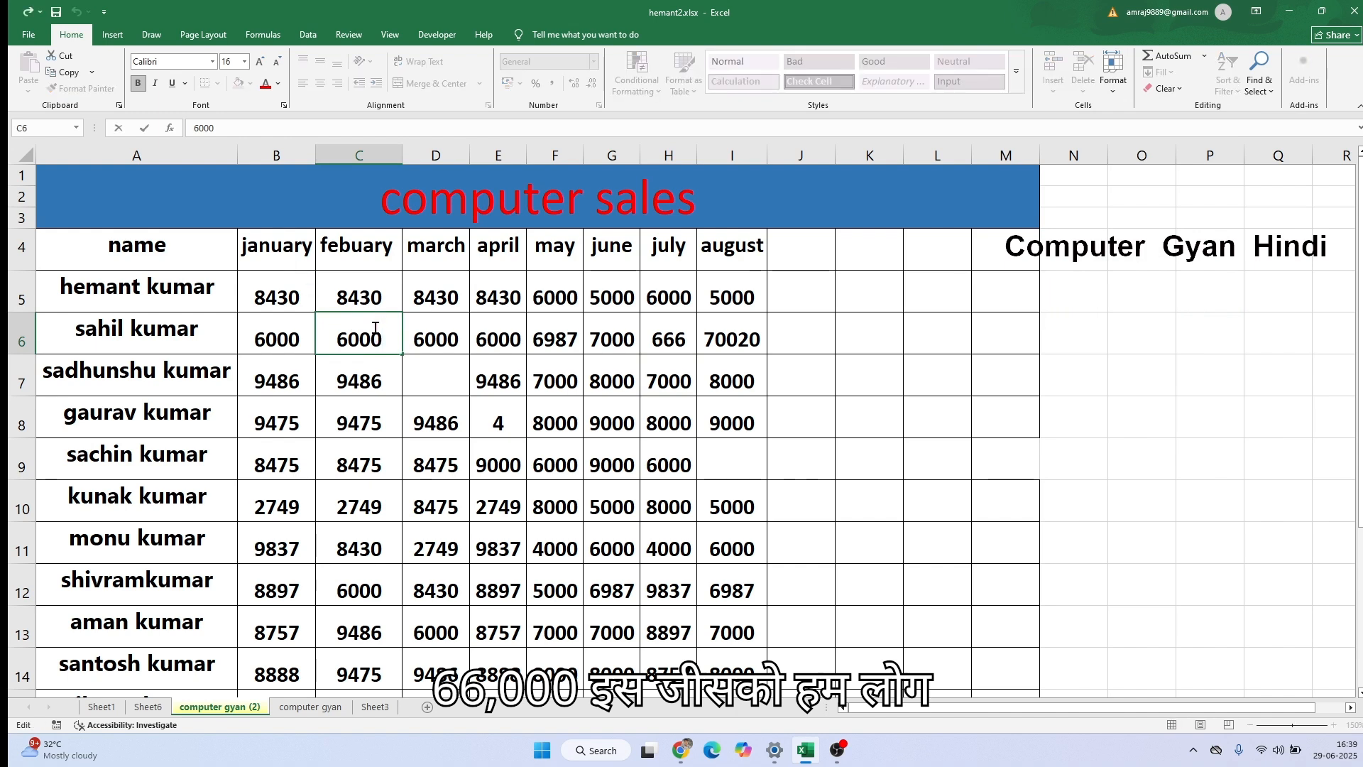
{"action": "key", "text": "Escape"}
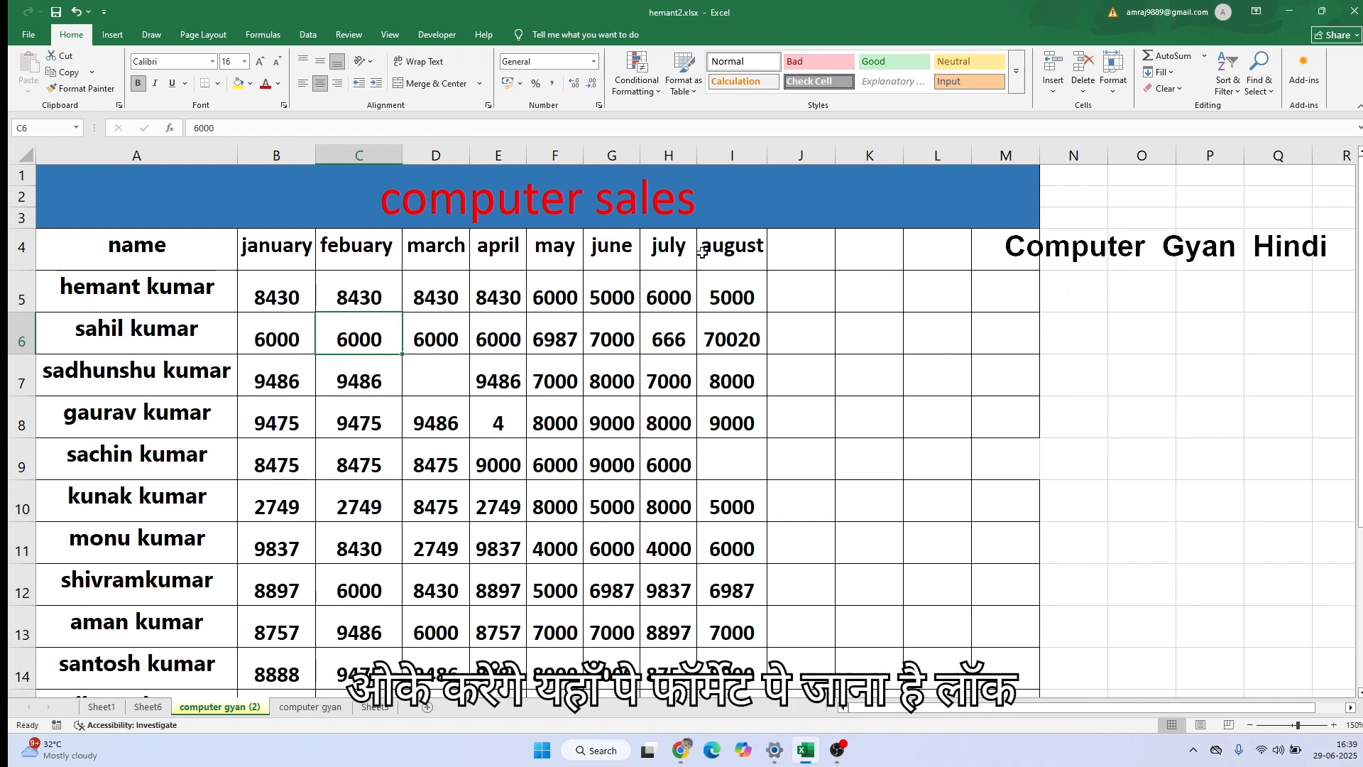
- Toggle the Lock Cell setting of cell C6 off and back on
{"action": "left_click", "coordinate": [1113, 78]}
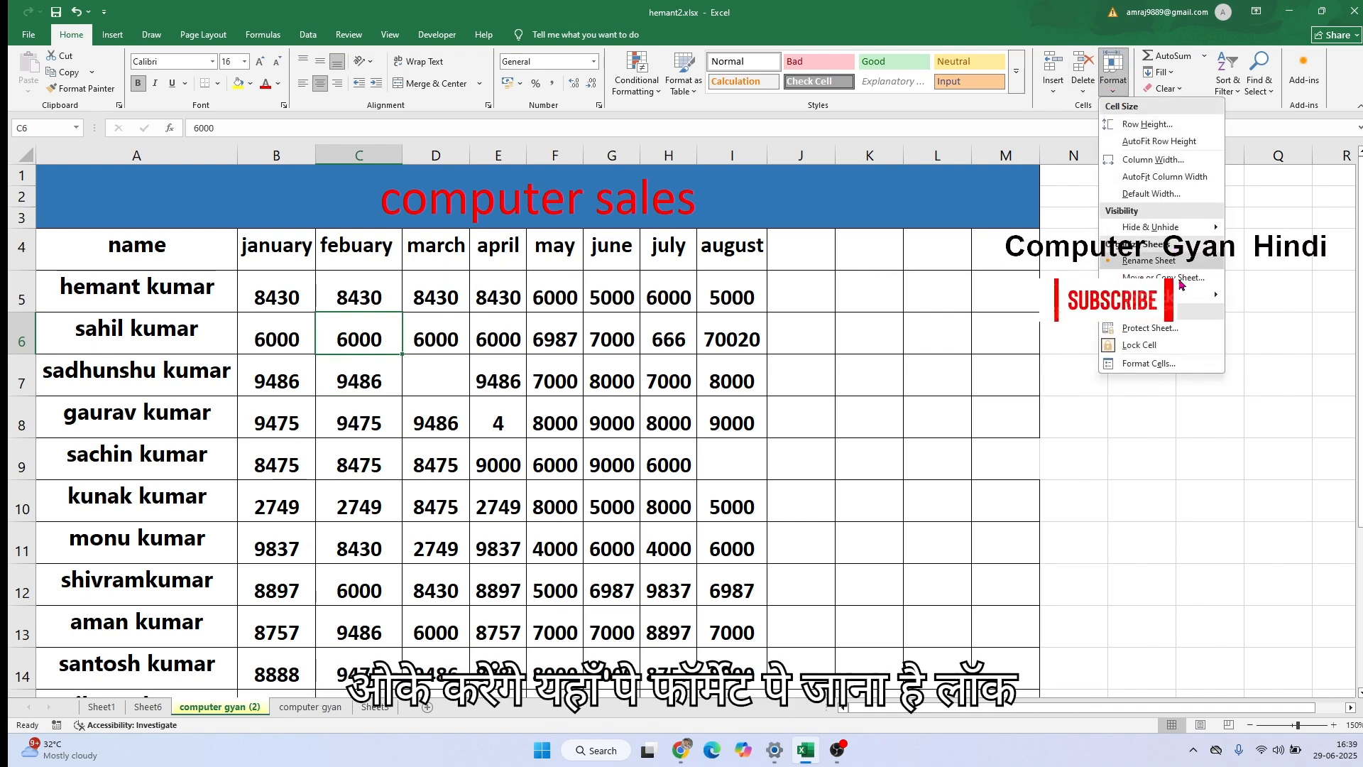
{"action": "left_click", "coordinate": [1181, 347]}
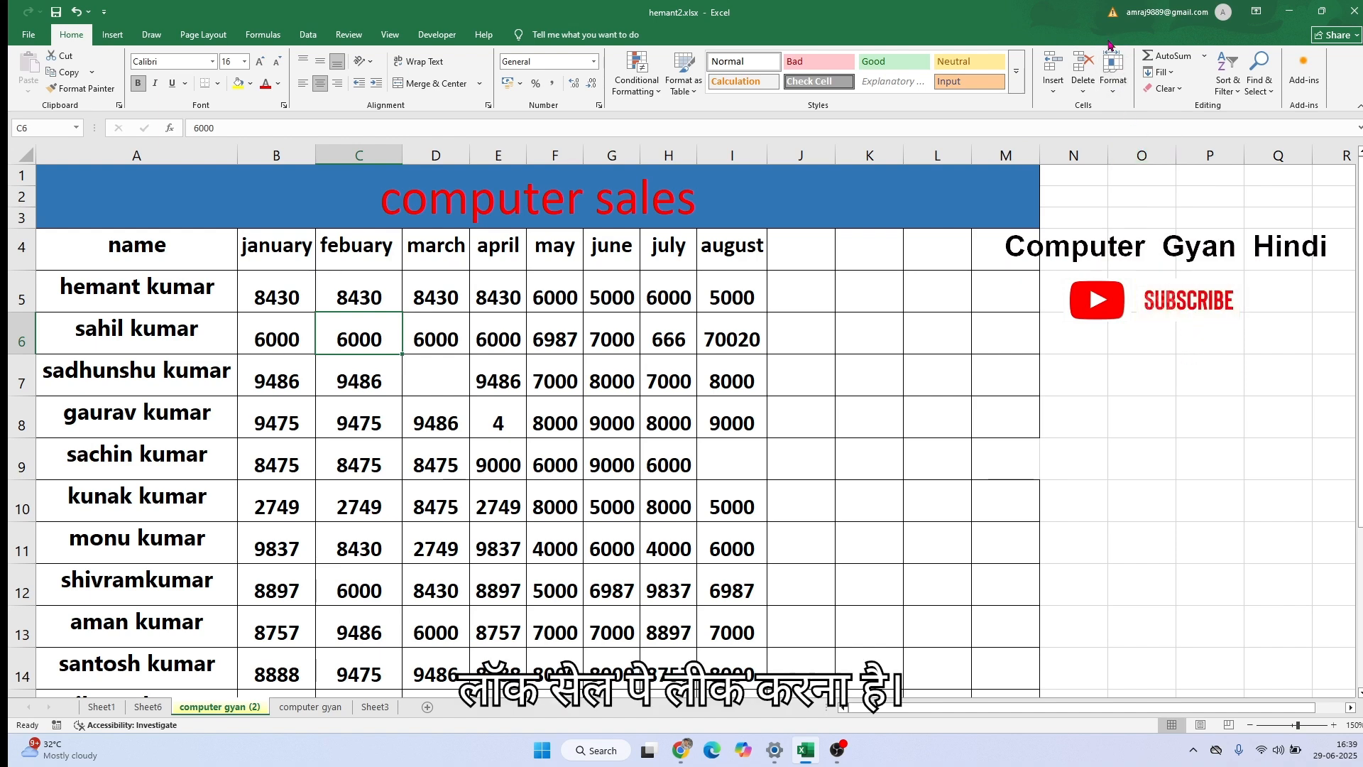
{"action": "left_click", "coordinate": [1111, 81]}
{"action": "left_click", "coordinate": [1170, 344]}
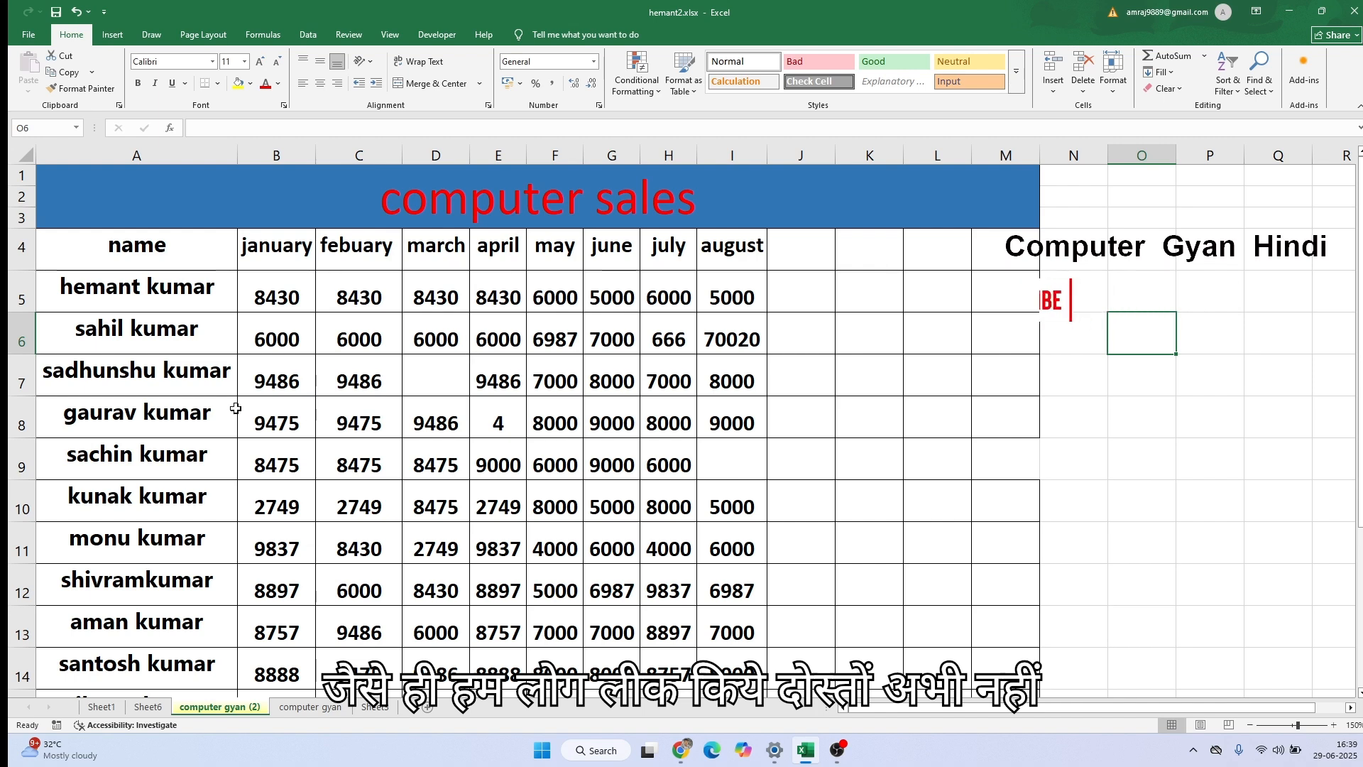
- Turn off the Lock Cell setting for cell C6
{"action": "left_click", "coordinate": [334, 346]}
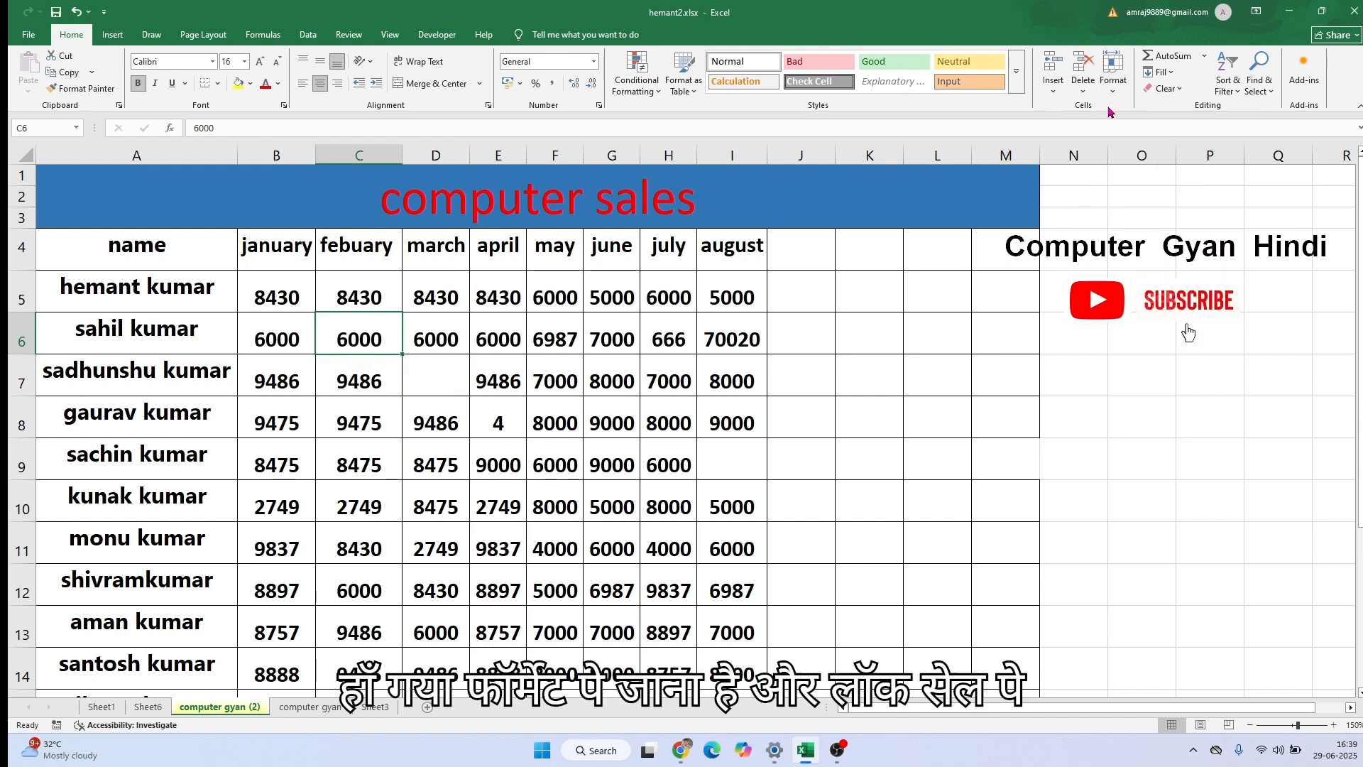
{"action": "left_click", "coordinate": [1113, 75]}
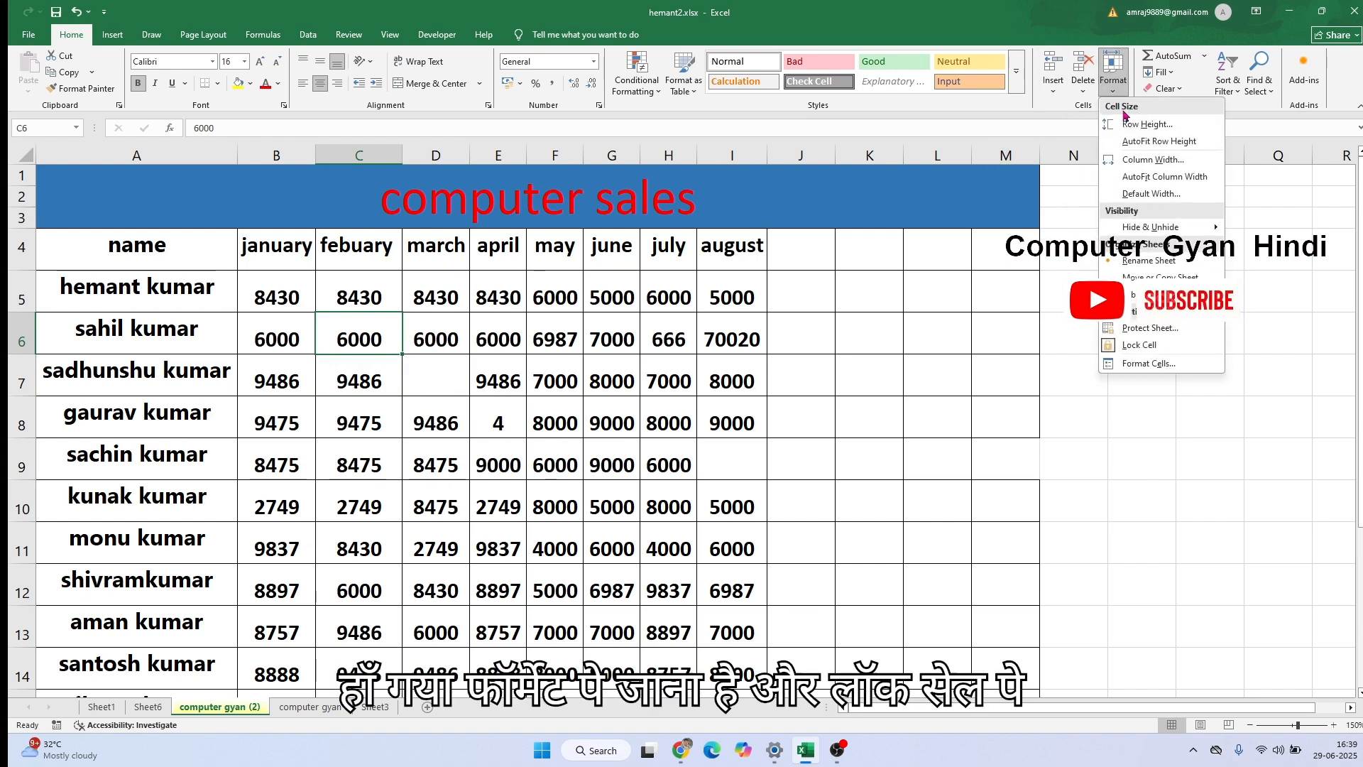
{"action": "left_click", "coordinate": [1168, 346]}
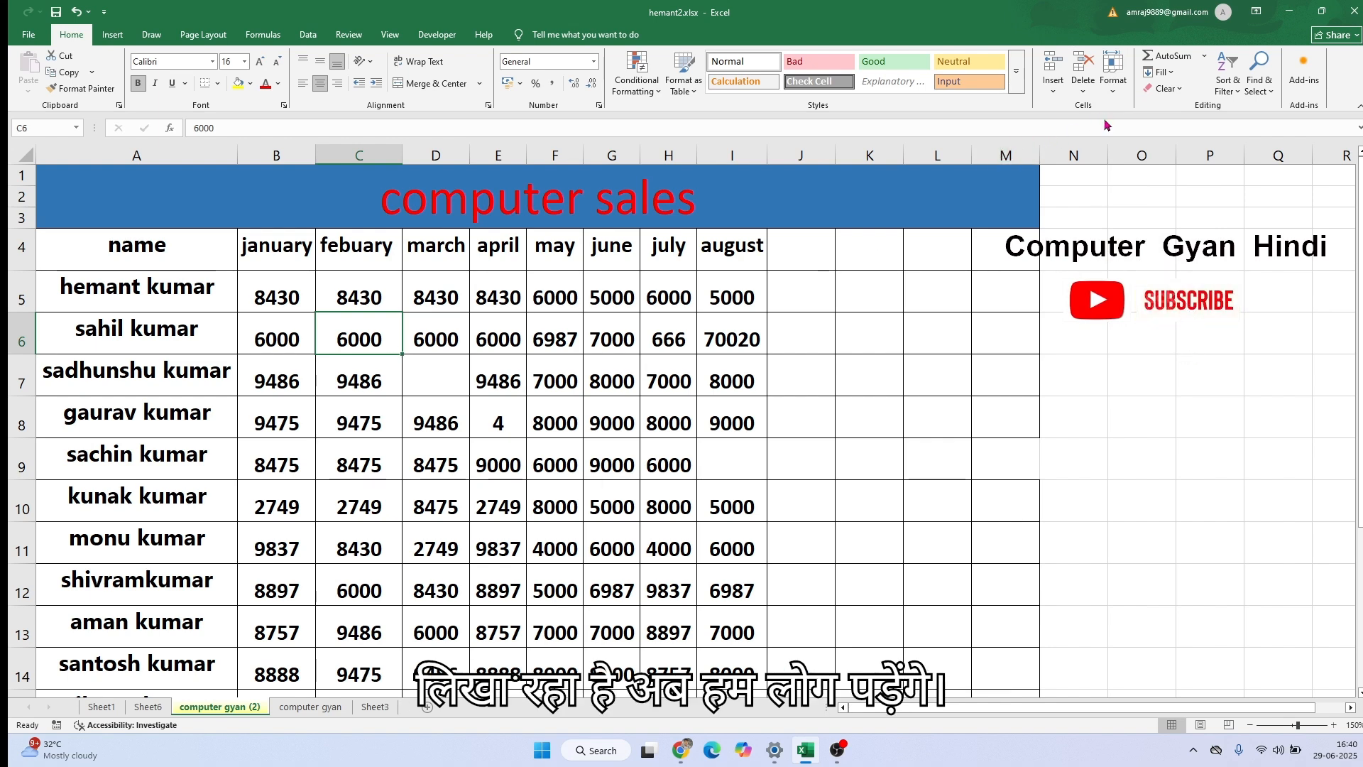
- Examine the number, border and font options of cell C6 in the Format Cells dialog, and the commands available for inserting objects
{"action": "left_click", "coordinate": [1113, 99]}
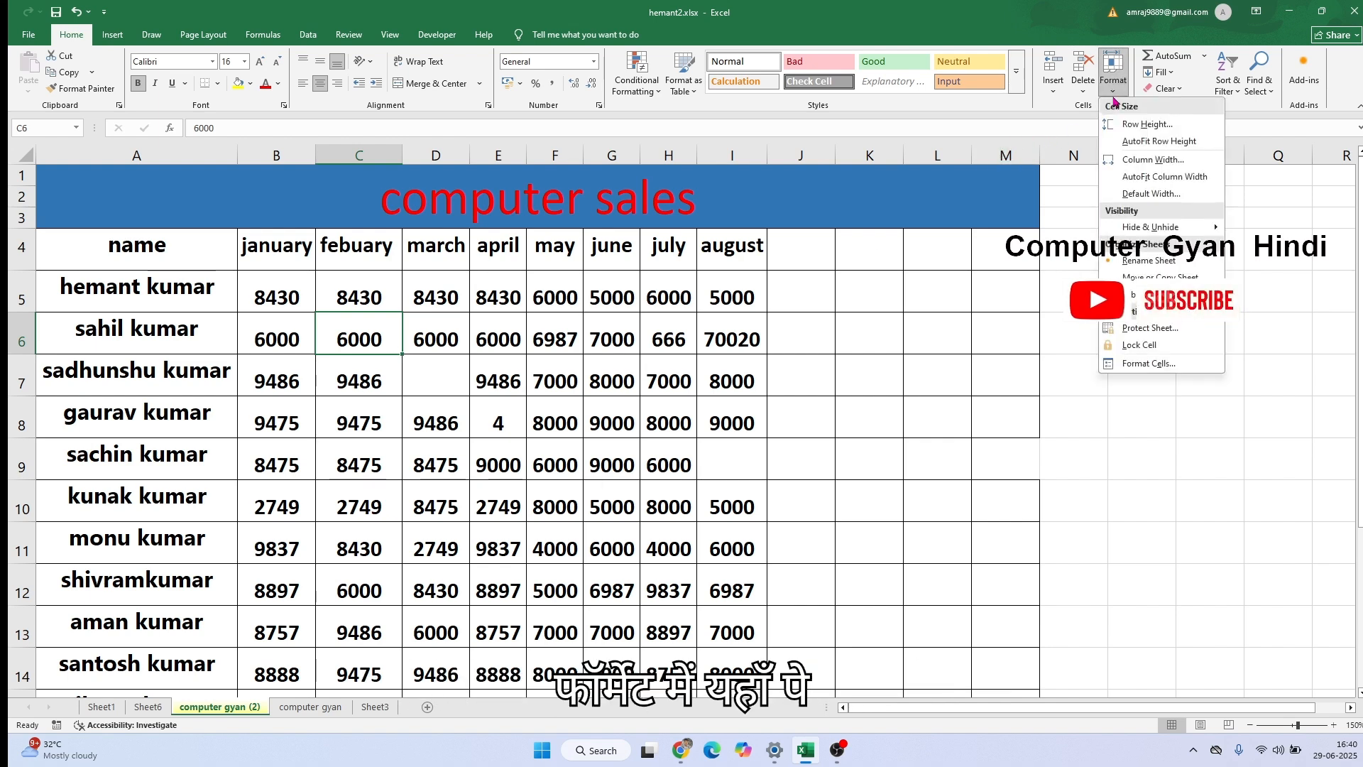
{"action": "left_click", "coordinate": [1151, 365]}
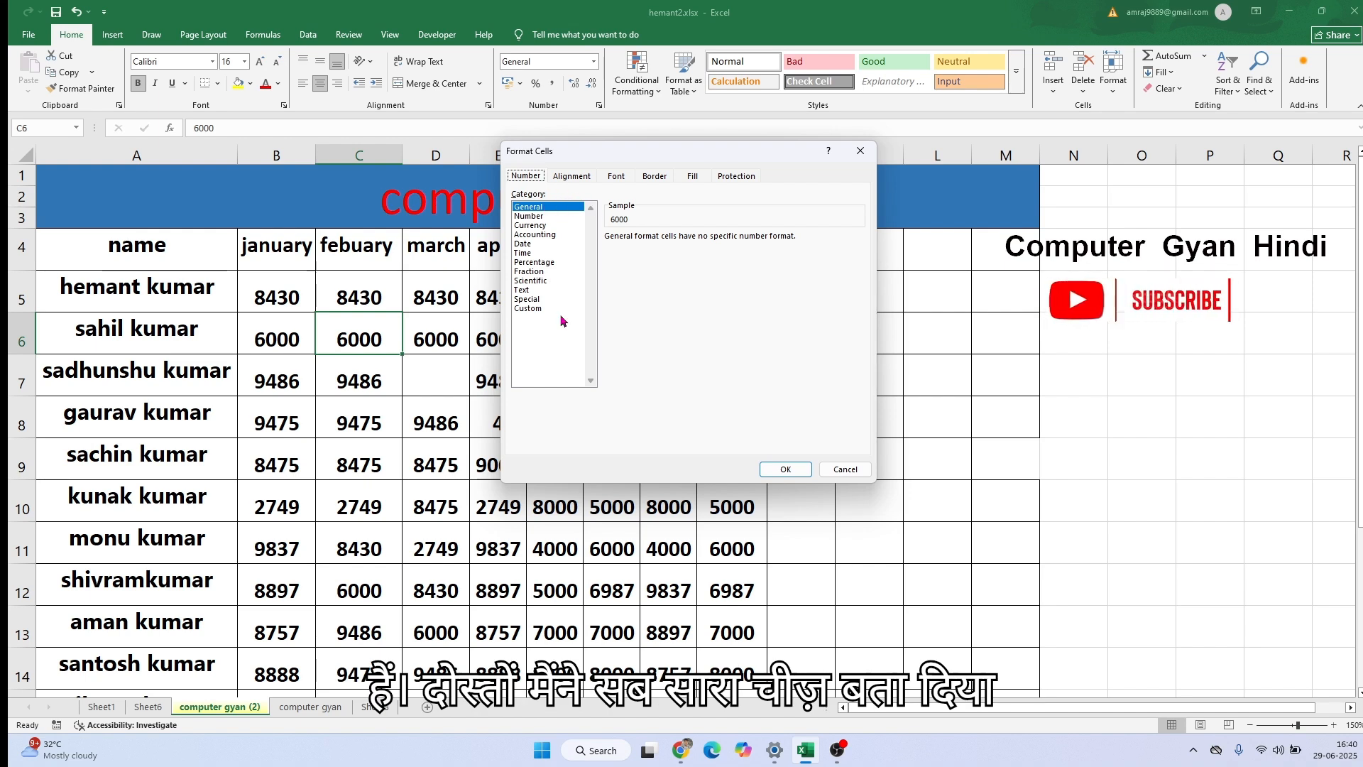
{"action": "left_click", "coordinate": [650, 176]}
{"action": "left_click", "coordinate": [617, 176]}
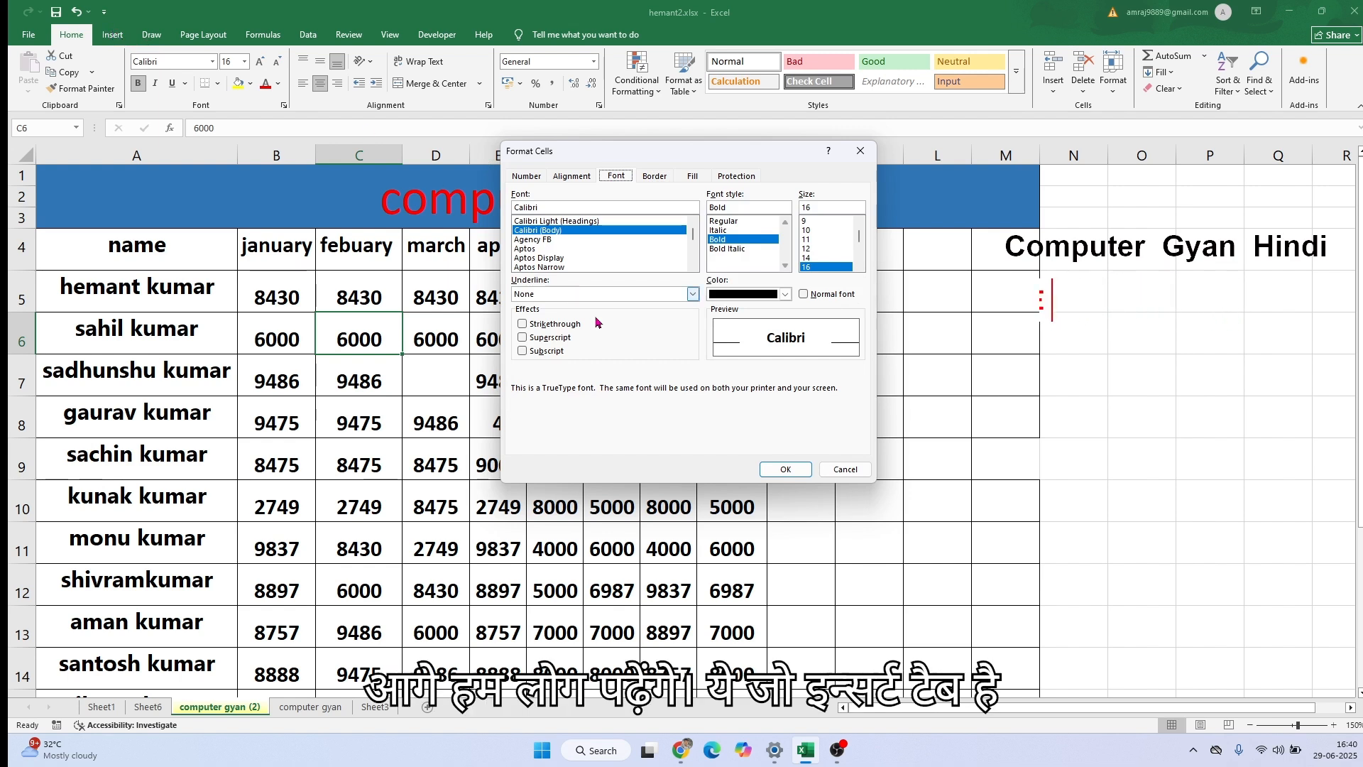
{"action": "left_click", "coordinate": [785, 468]}
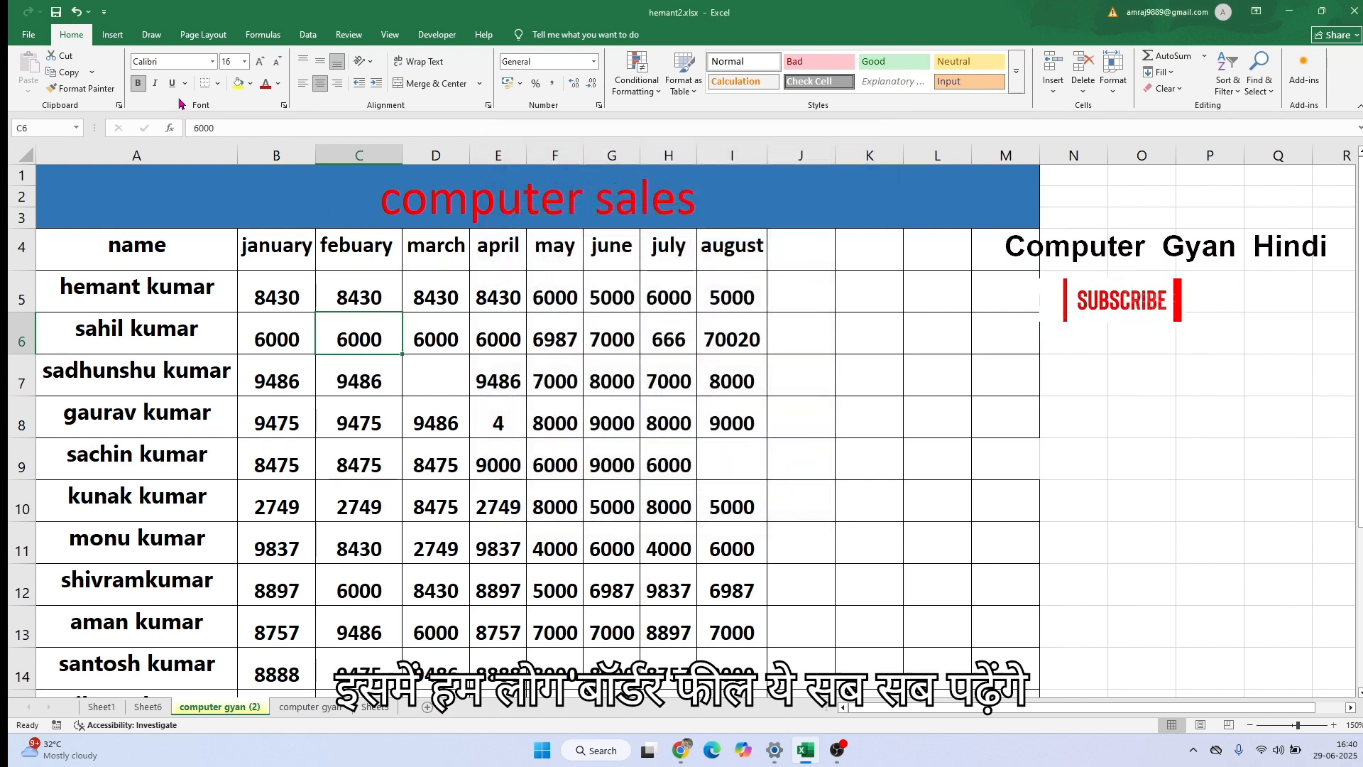
{"action": "left_click", "coordinate": [116, 35]}
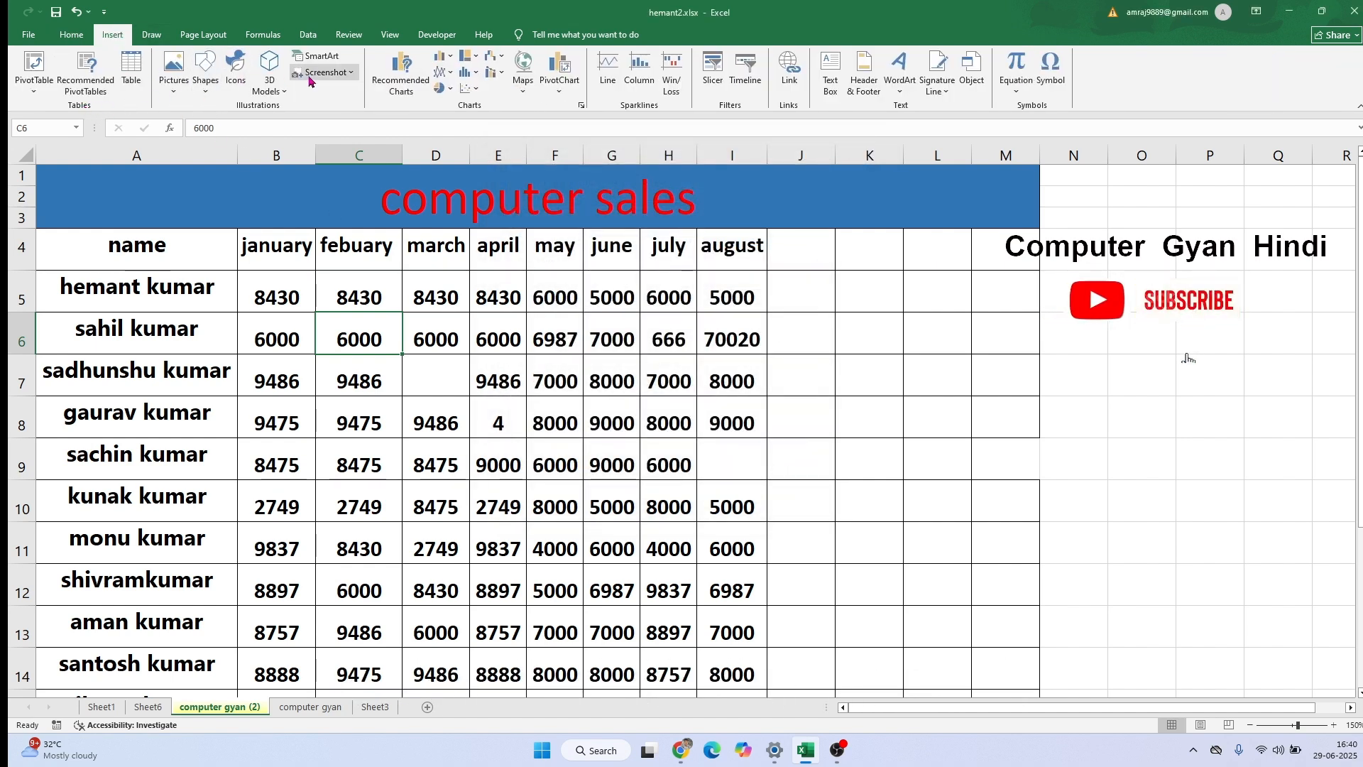